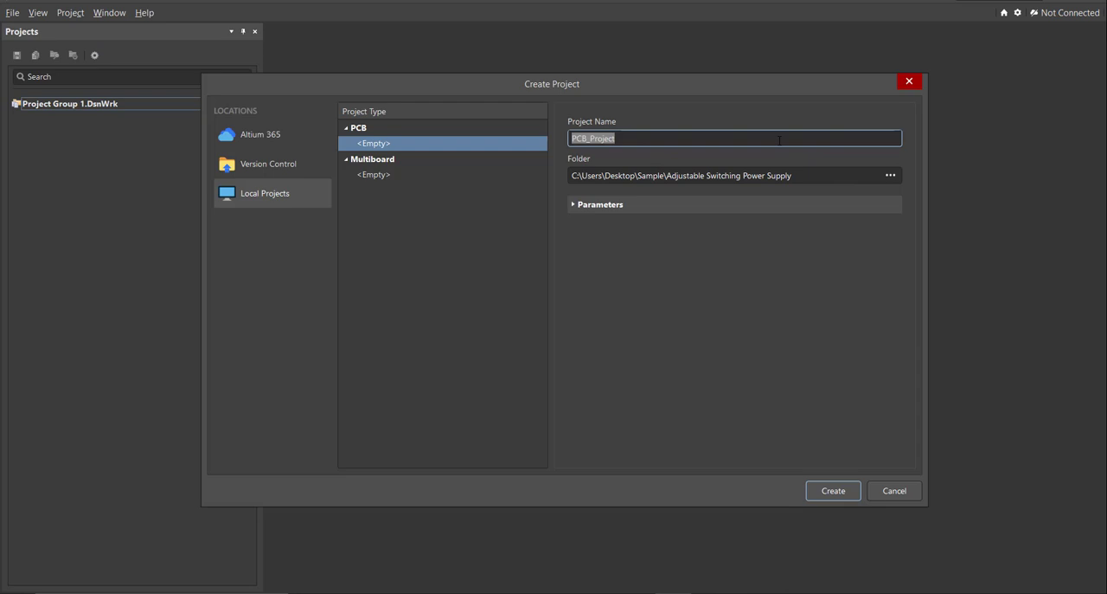
# Name the new empty local PCB project Adjustable Switching Power Supply and create it.
pyautogui.write('Adjustable Switching Power Supply')
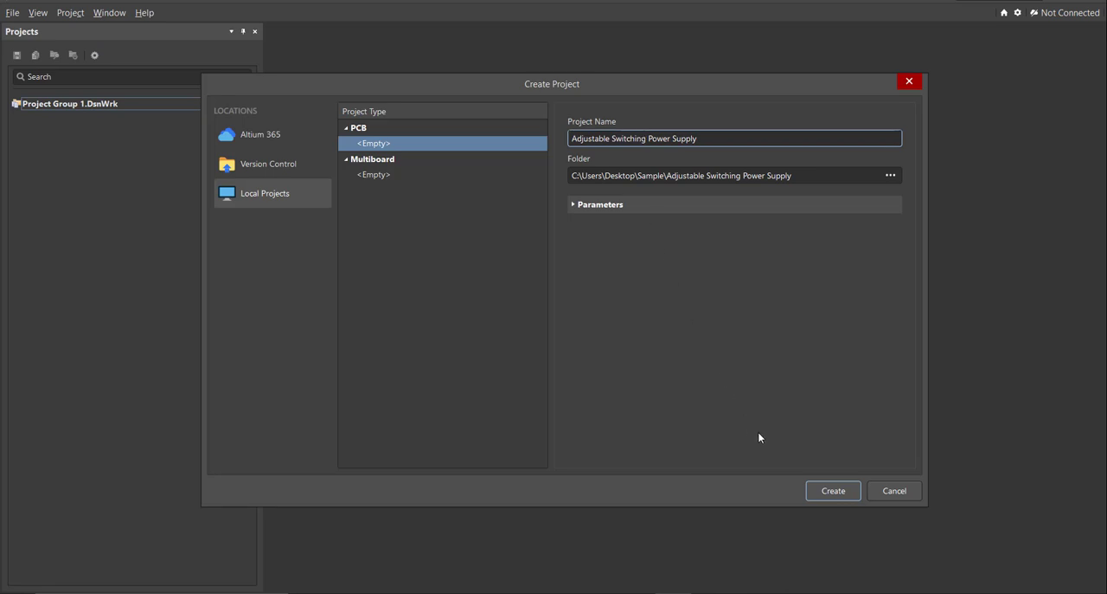
pyautogui.click(823, 497)
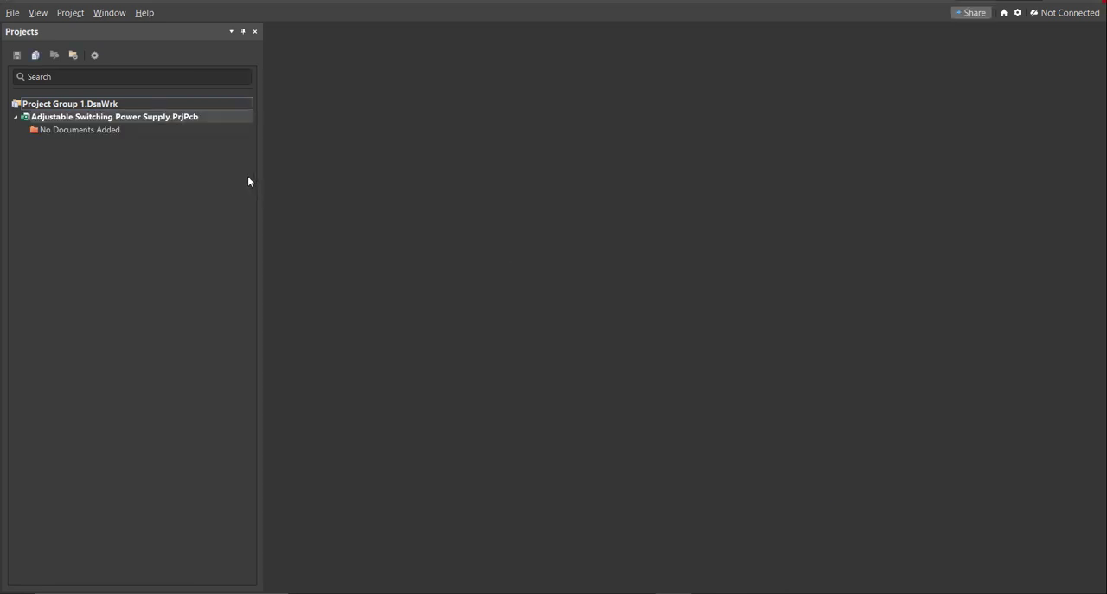
# Add a new schematic document to the project and save it as Adjustable Switching Power Supply.
pyautogui.click(12, 14)
pyautogui.moveTo(48, 50)
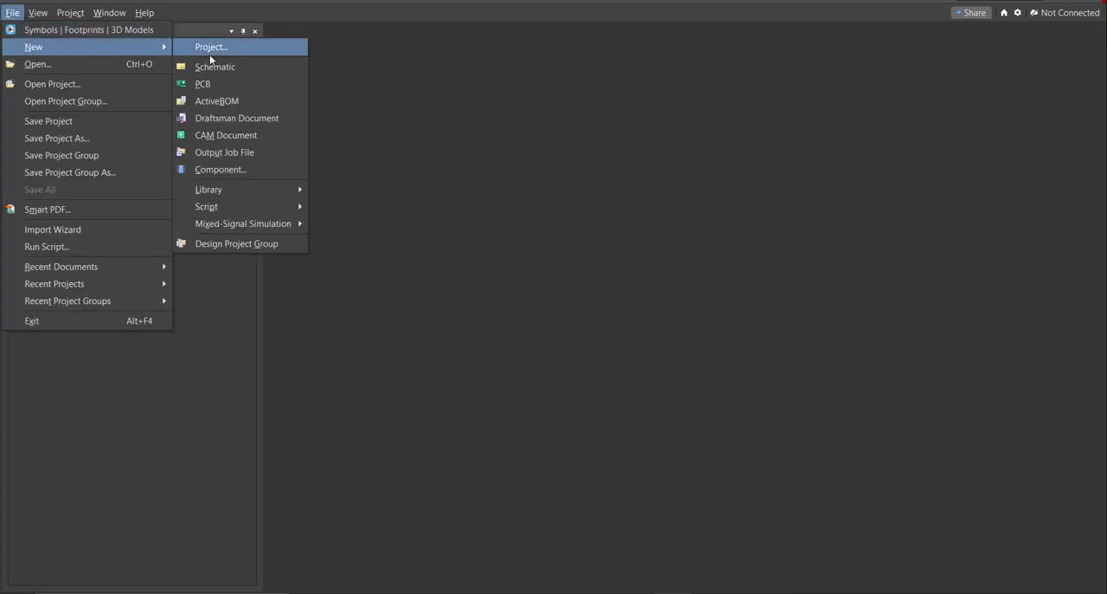
pyautogui.click(227, 69)
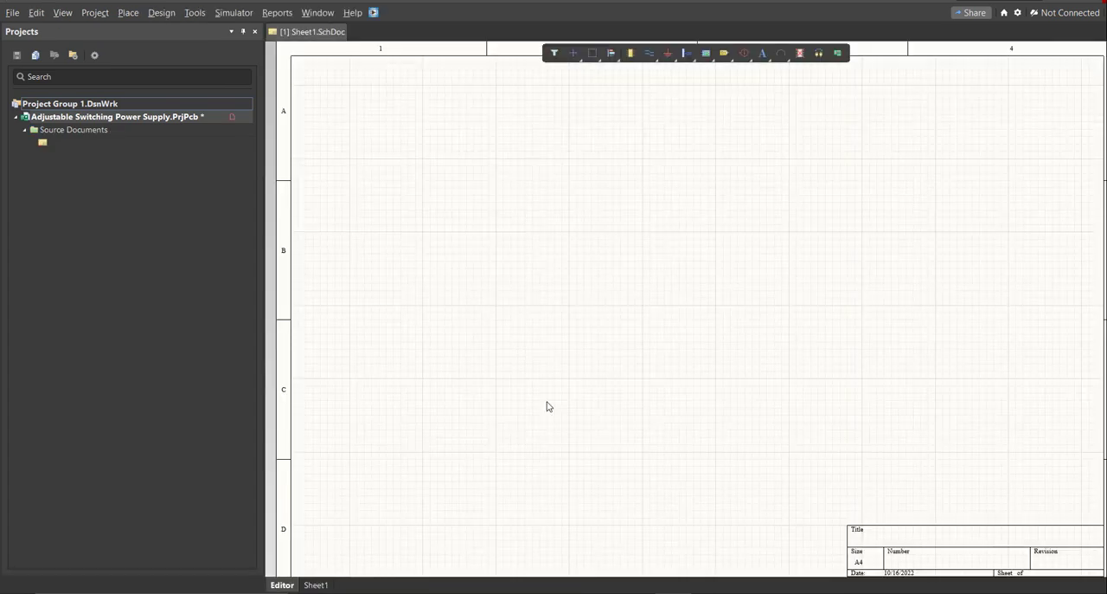
pyautogui.keyDown('ctrl'); pyautogui.scroll(1, 568, 303); pyautogui.keyUp('ctrl')
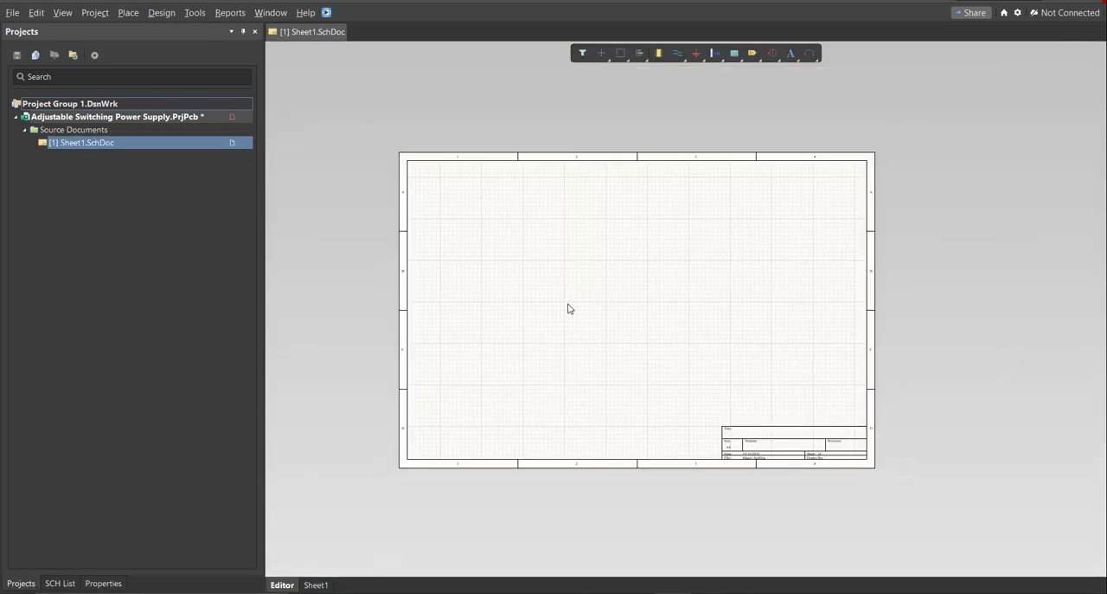
pyautogui.rightClick(205, 143)
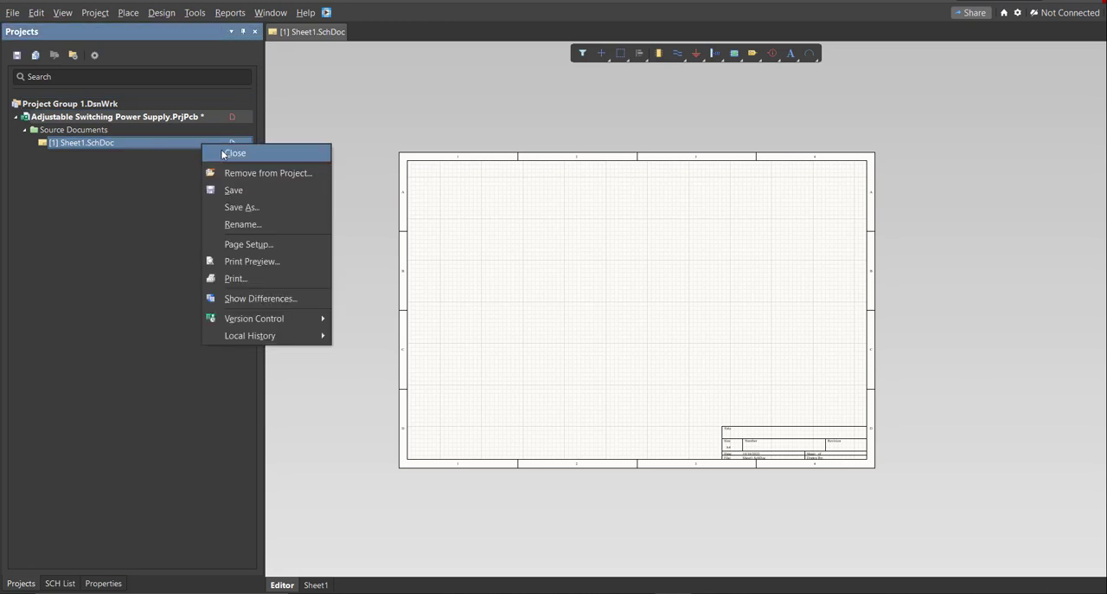
pyautogui.click(253, 193)
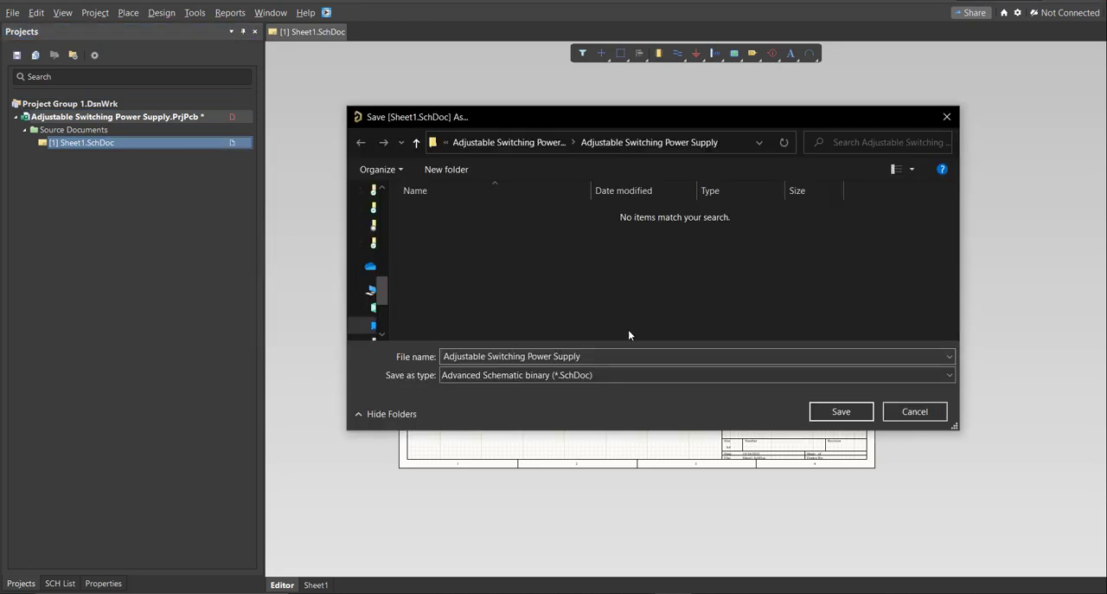
pyautogui.click(841, 411)
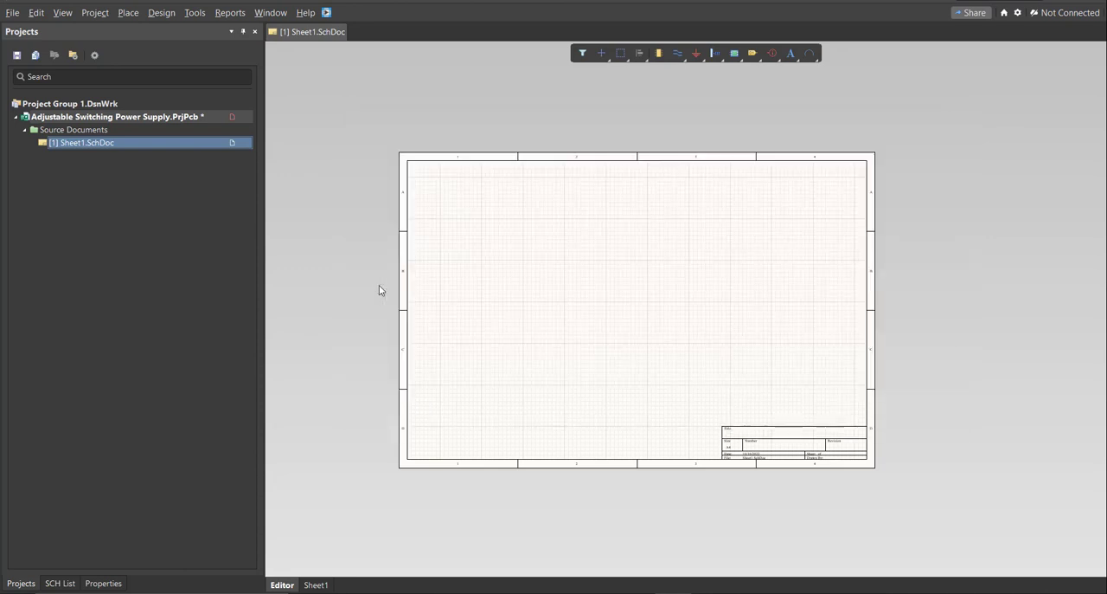
# Add a new schematic library to the project and save it as Adjustable Switching Power Supply.
pyautogui.click(10, 13)
pyautogui.moveTo(35, 47)
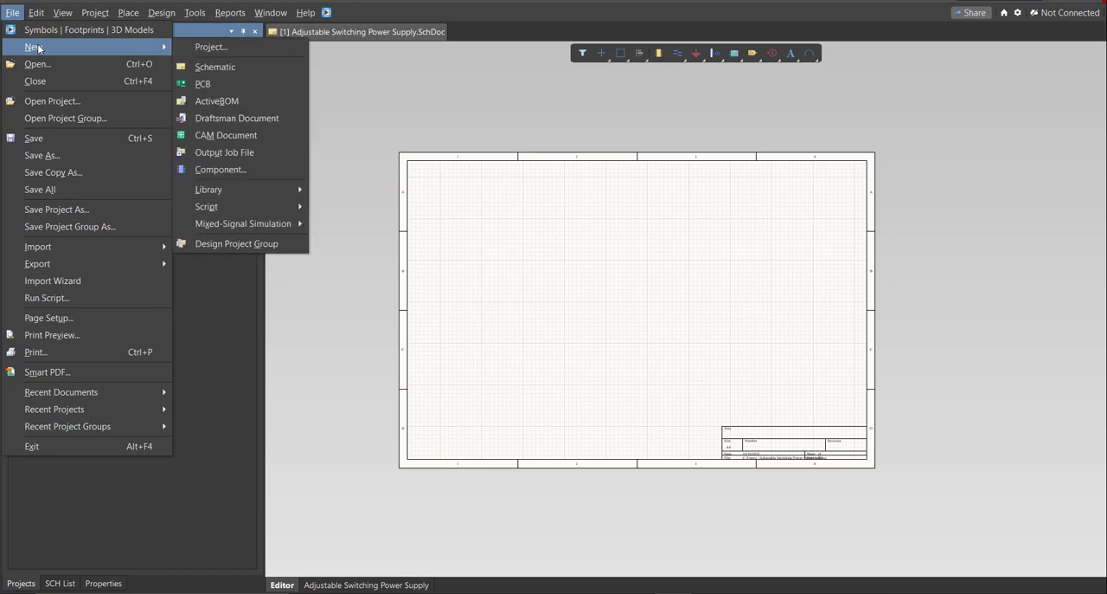
pyautogui.moveTo(243, 189)
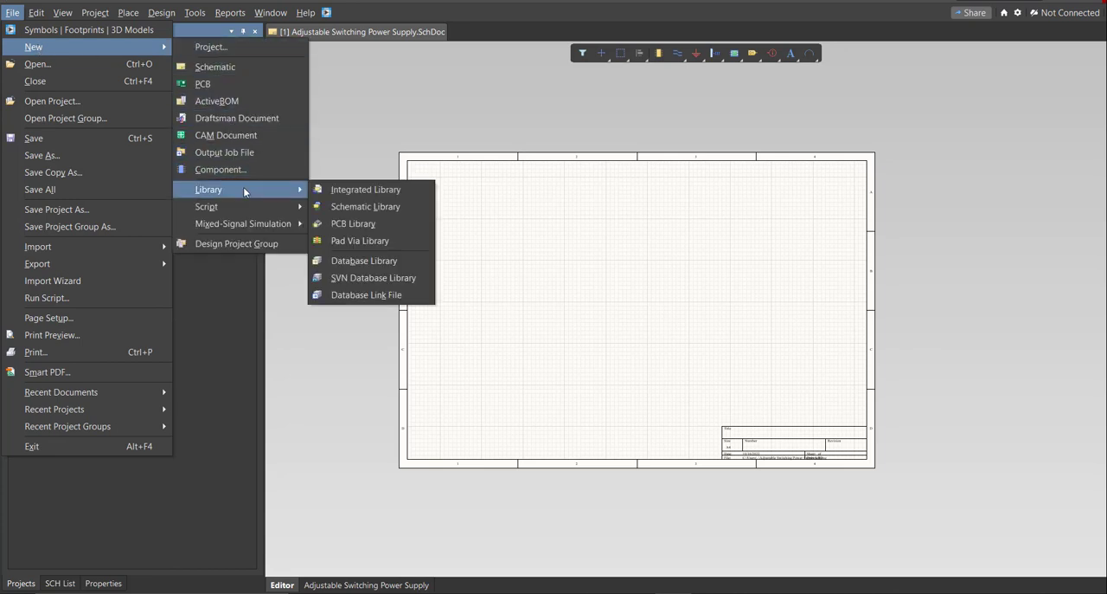
pyautogui.click(361, 207)
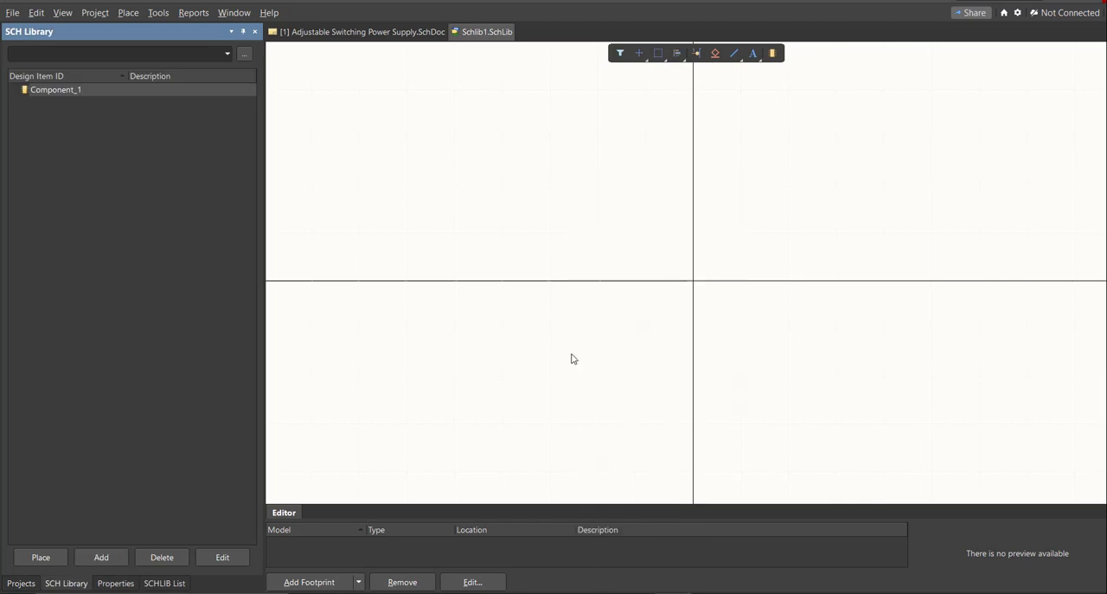
pyautogui.hotkey('ctrl', 's')
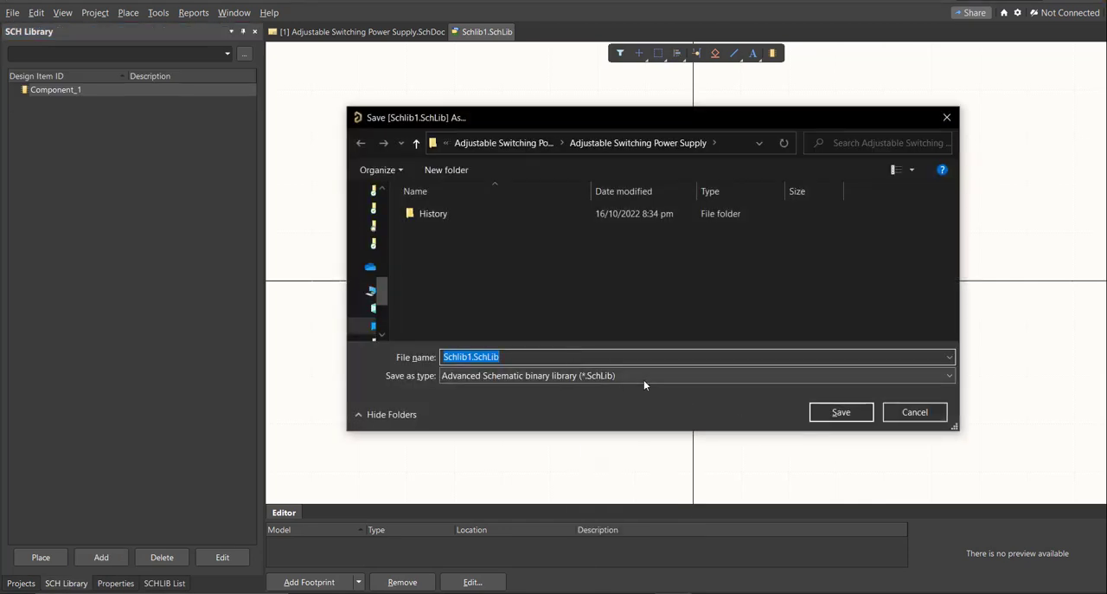
pyautogui.write('Adjustable Switching Power Supply')
pyautogui.click(647, 314)
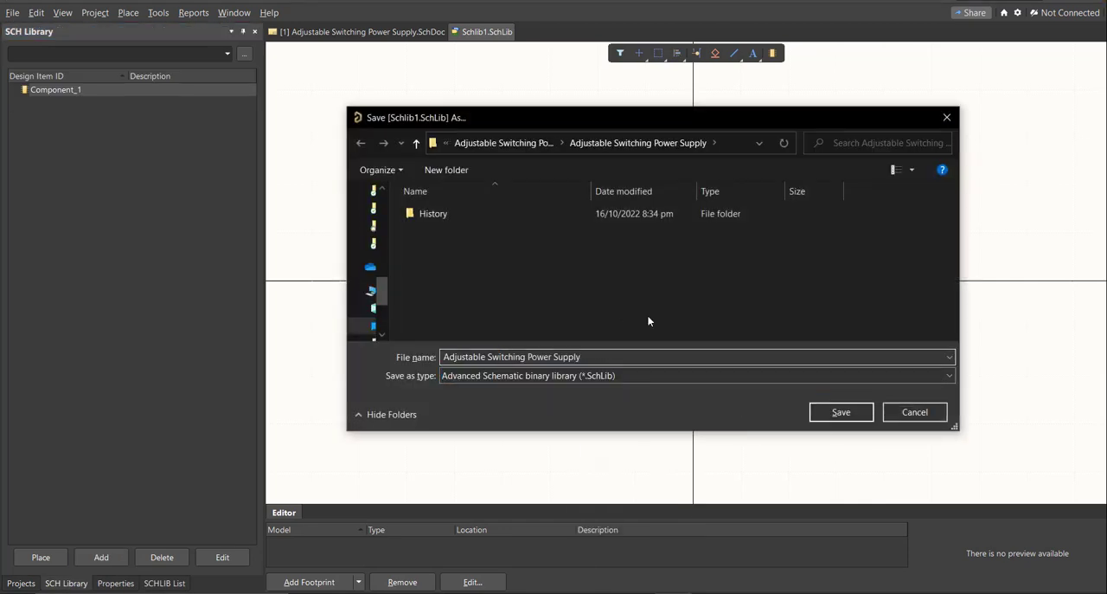
pyautogui.click(841, 412)
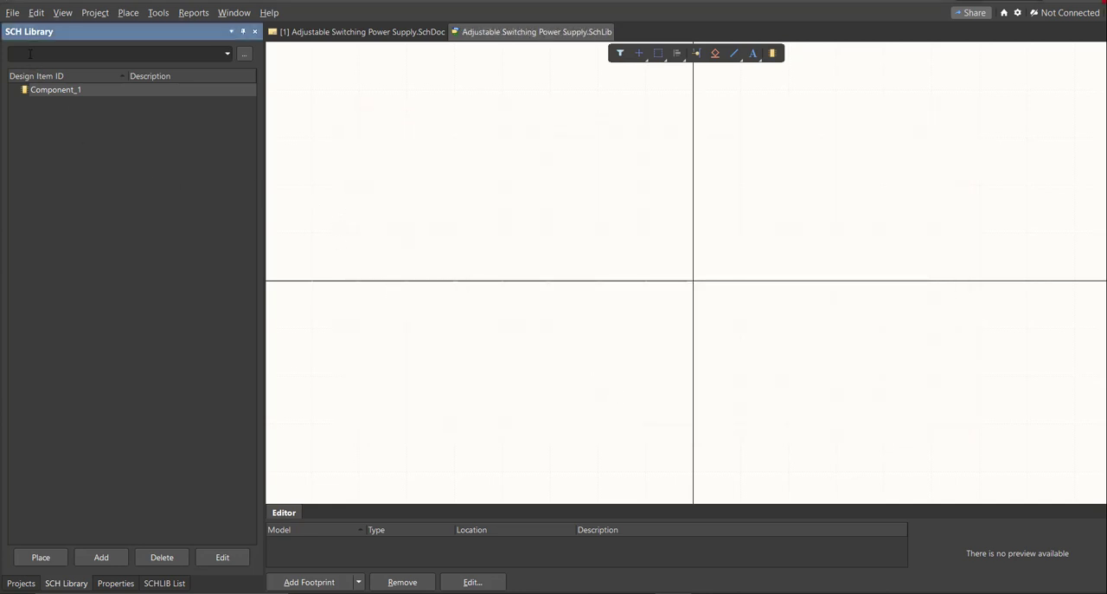
# Add a new PCB library to the project and save it as Adjustable Switching Power Supply.
pyautogui.click(13, 12)
pyautogui.moveTo(39, 47)
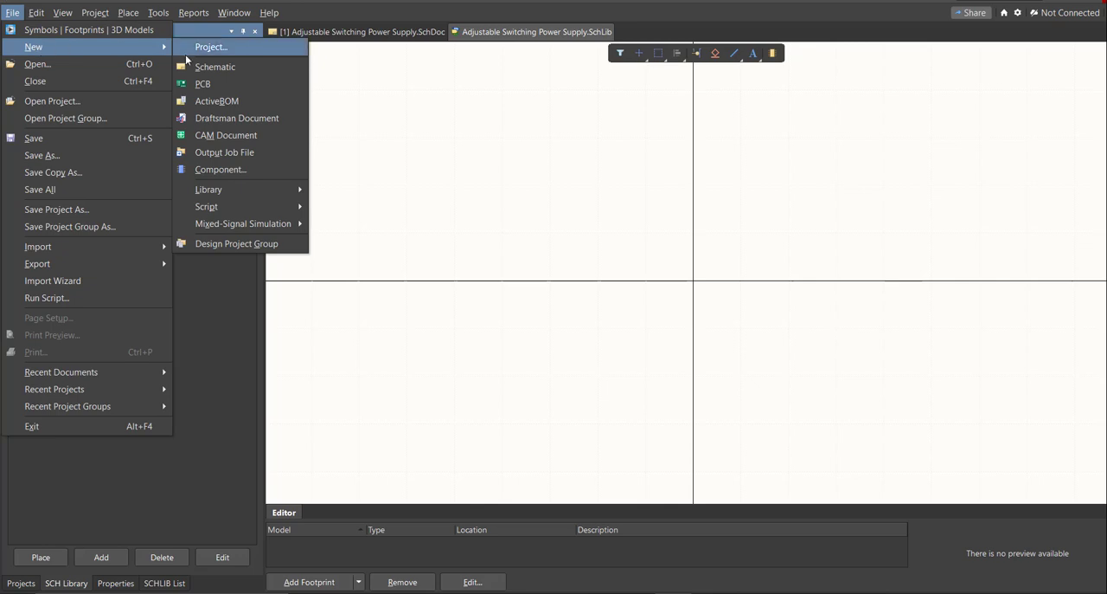
pyautogui.moveTo(241, 190)
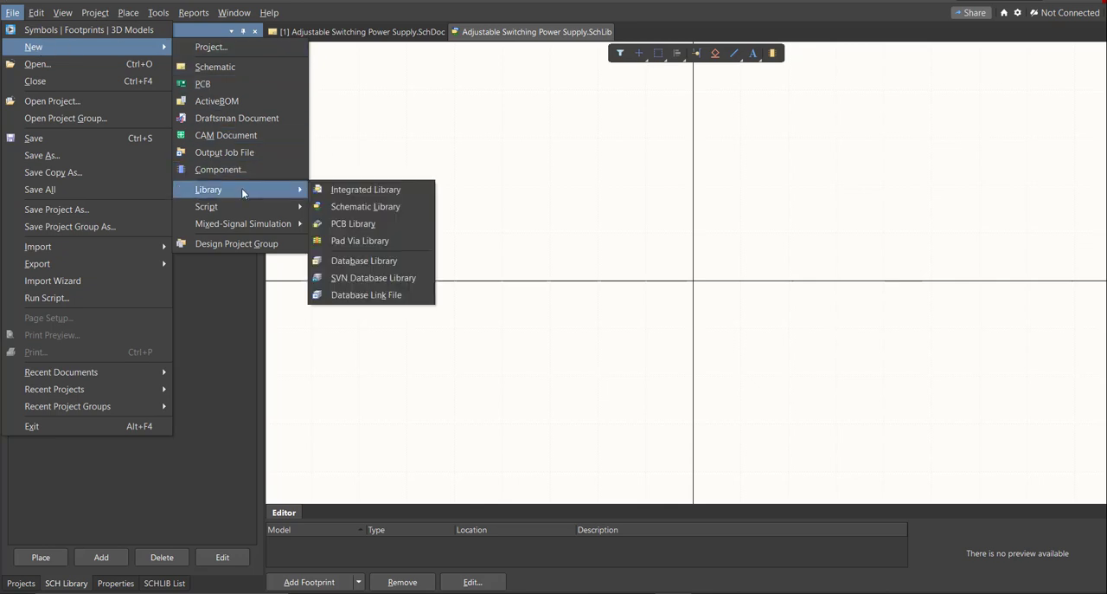
pyautogui.click(397, 224)
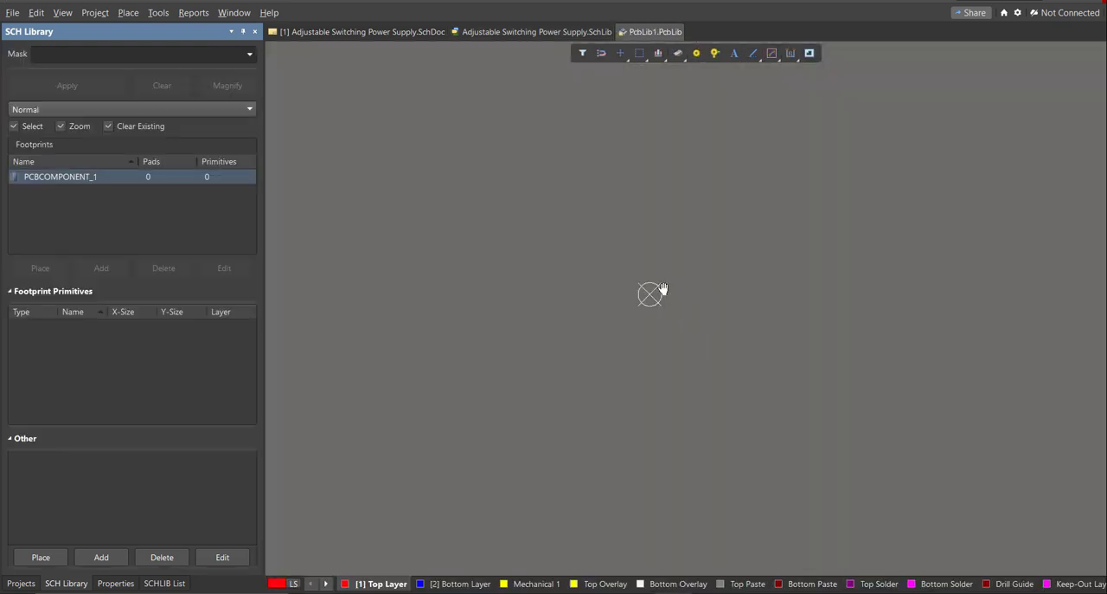
pyautogui.keyDown('ctrl'); pyautogui.scroll(-3, 646, 256); pyautogui.keyUp('ctrl')
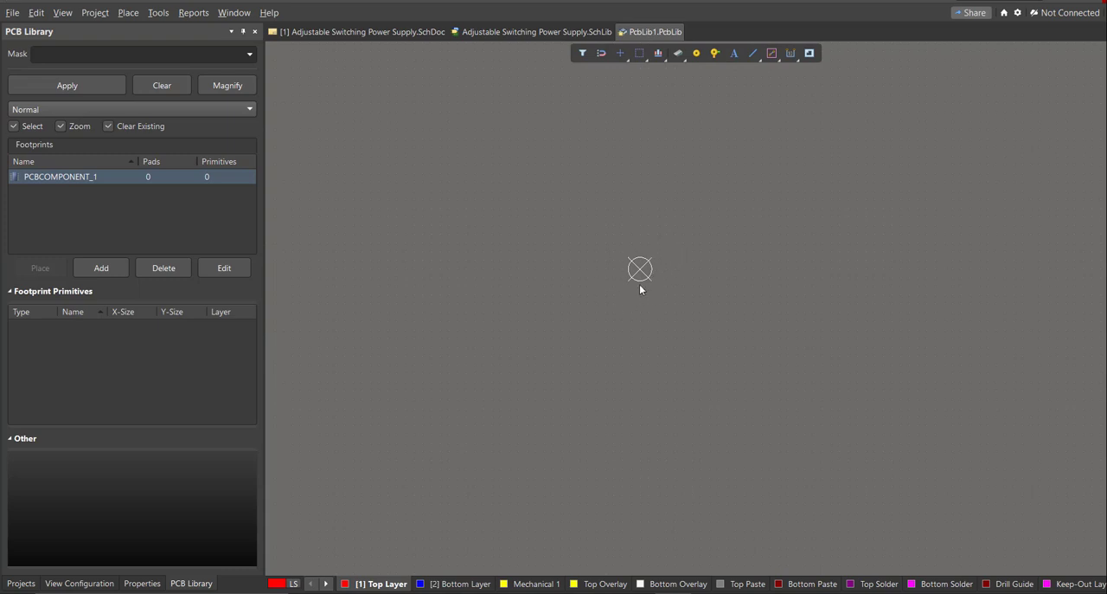
pyautogui.hotkey('ctrl', 's')
pyautogui.write('Adjustable Switching Power Supply')
pyautogui.click(776, 361)
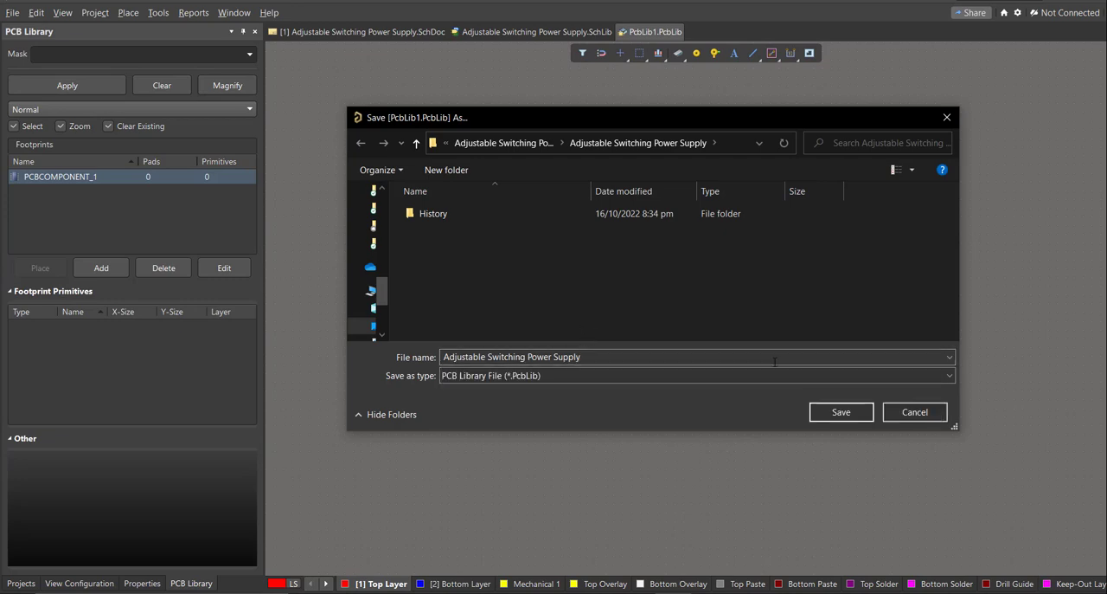
pyautogui.click(842, 413)
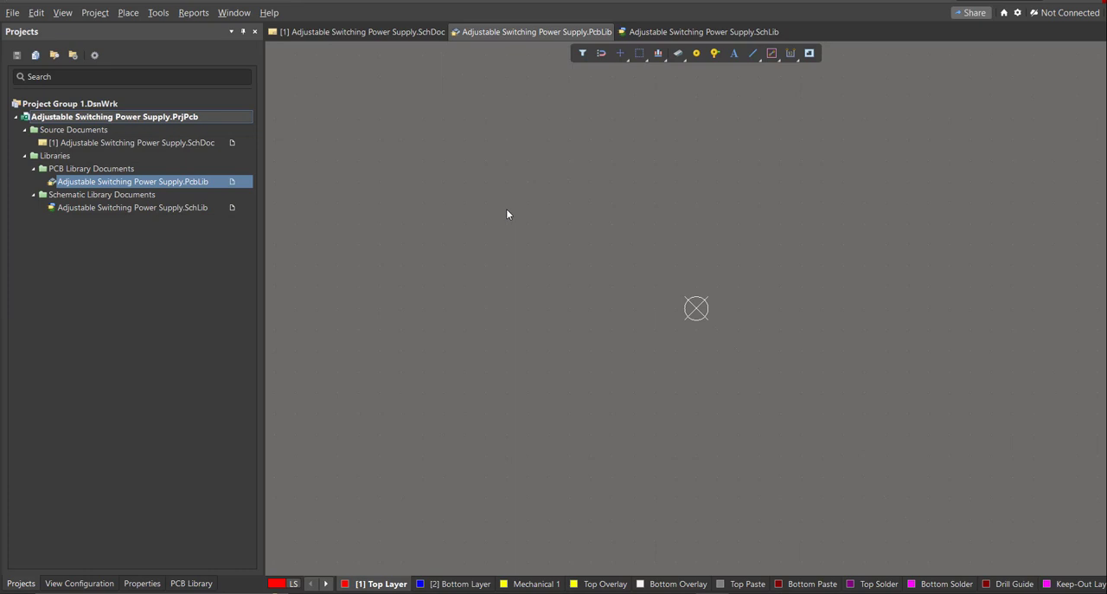
# Open the Adjustable Switching Power Supply schematic document and launch the Altium Library Loader.
pyautogui.doubleClick(199, 143)
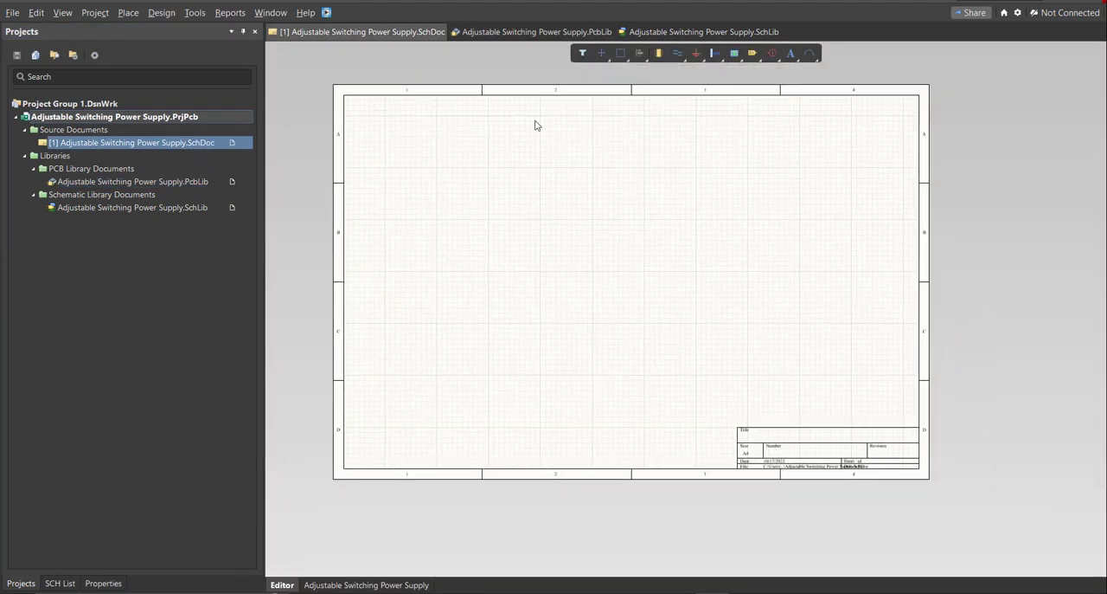
pyautogui.click(325, 14)
pyautogui.moveTo(98, 8); pyautogui.dragTo(425, 105)
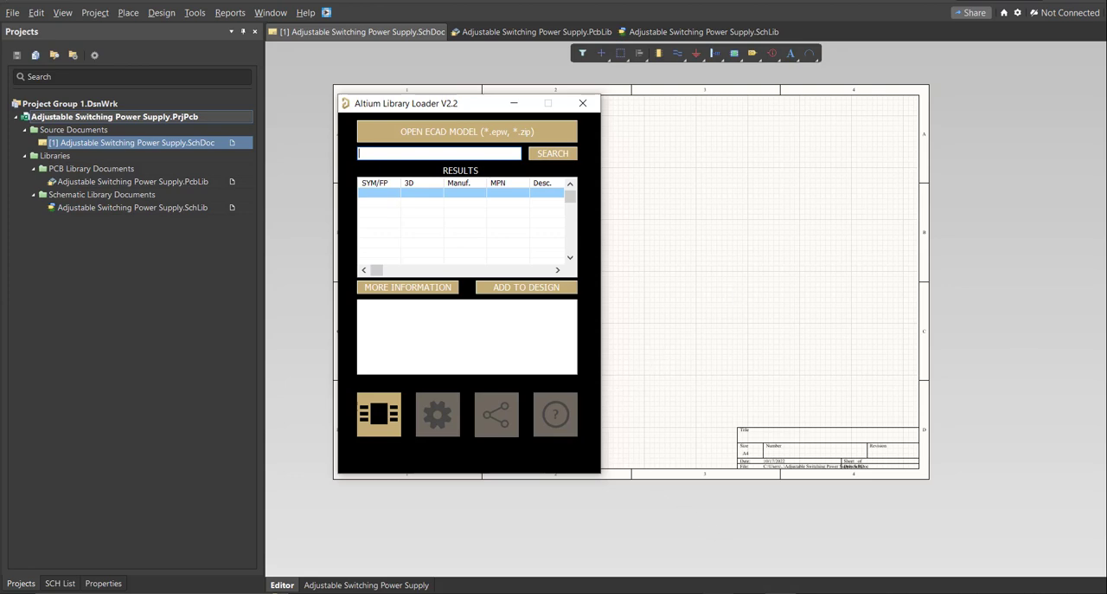
# Switch to the Excel parts list and copy the 33nF capacitor's manufacturer part number, FA14C0G2A333JRU06.
pyautogui.hotkey('alt', 'Tab')
pyautogui.click(583, 103)
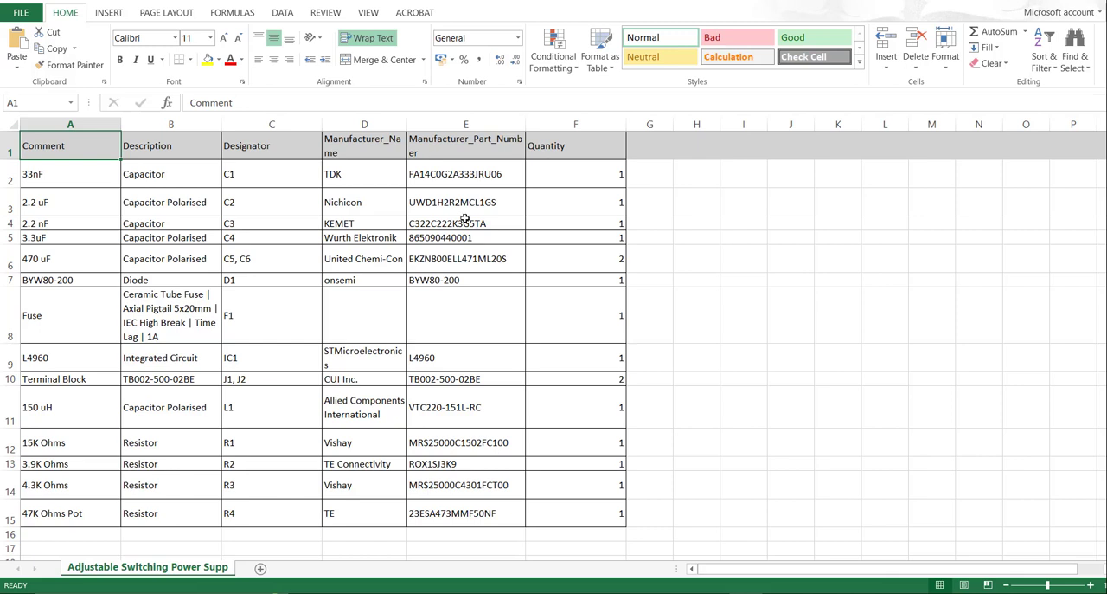
pyautogui.moveTo(525, 123); pyautogui.dragTo(521, 123)
pyautogui.click(477, 124)
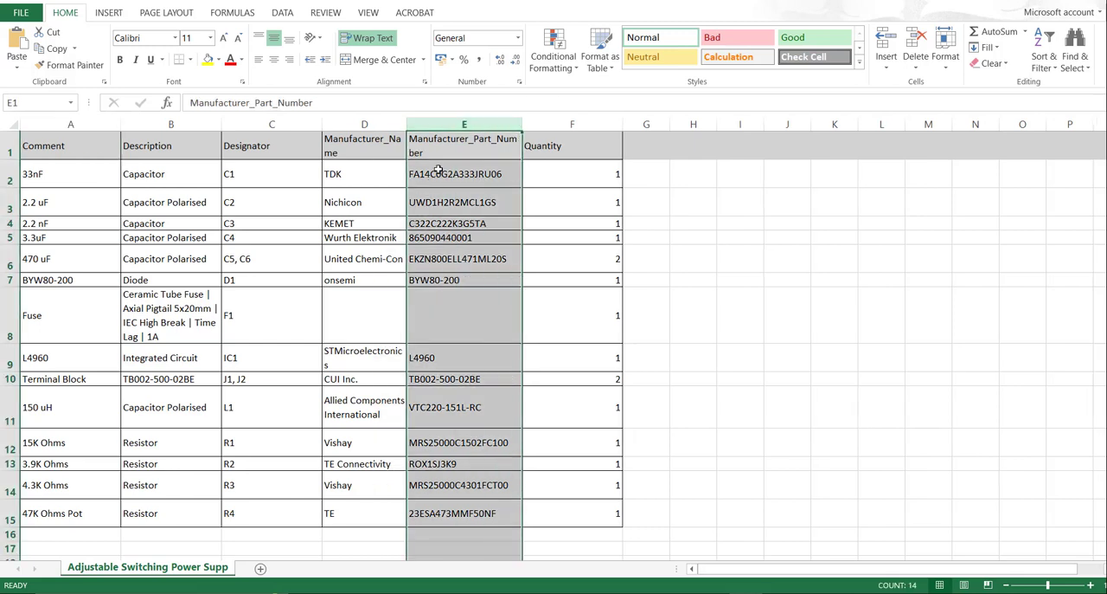
pyautogui.click(494, 173)
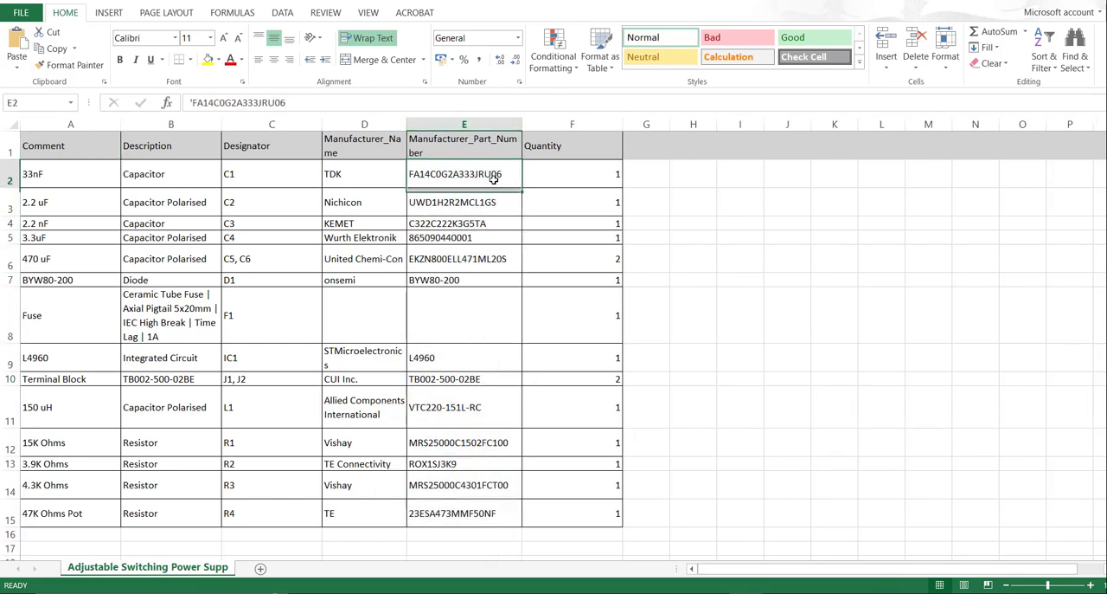
pyautogui.doubleClick(497, 173)
pyautogui.moveTo(504, 174); pyautogui.dragTo(416, 174)
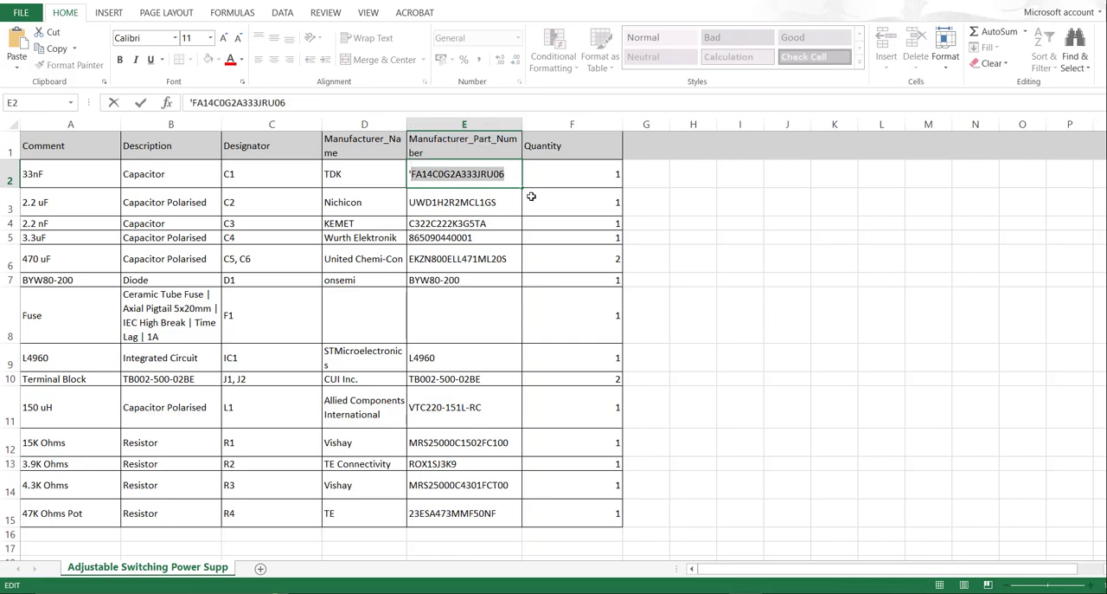
# Return to the schematic in Altium Designer and search the Library Loader for part FA14C0G2A333JRU06.
pyautogui.click(694, 592)
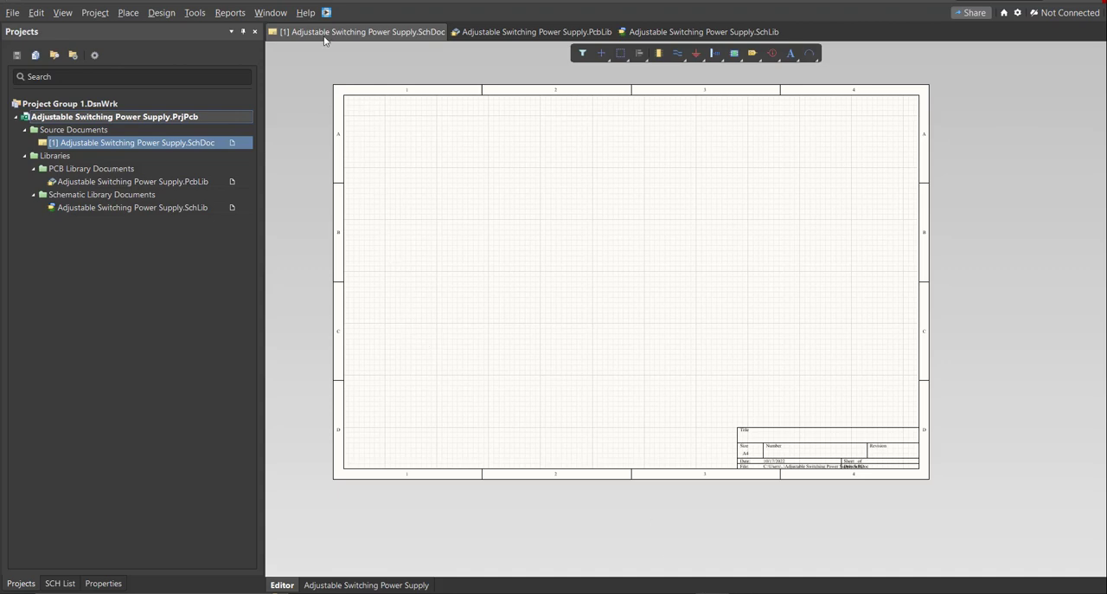
pyautogui.click(327, 12)
pyautogui.moveTo(138, 6); pyautogui.dragTo(551, 140)
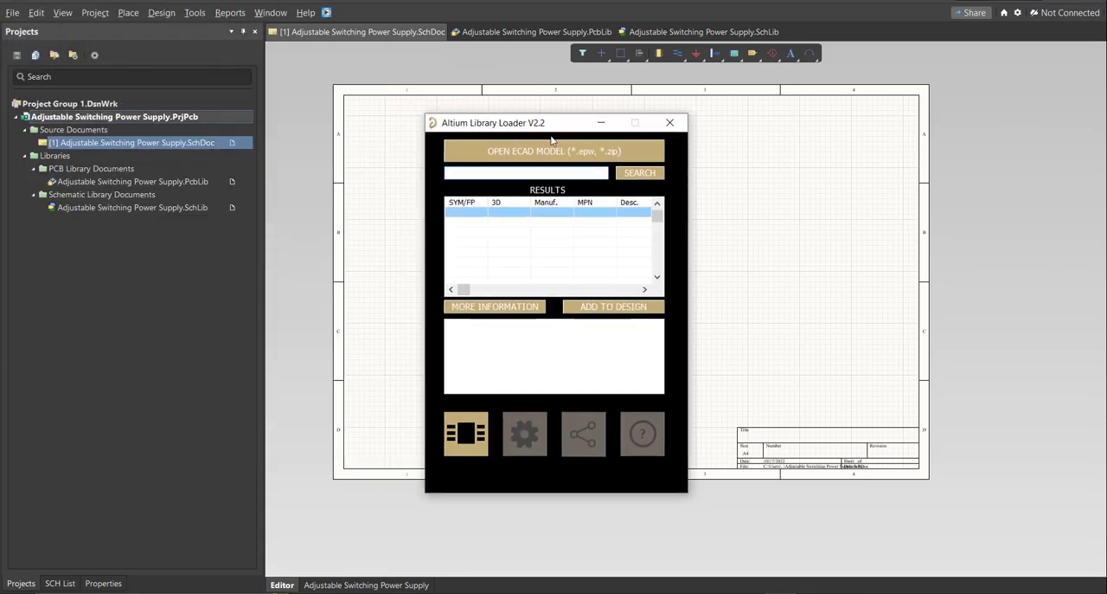
pyautogui.click(529, 172)
pyautogui.write('FA14C0G2A333JRU06')
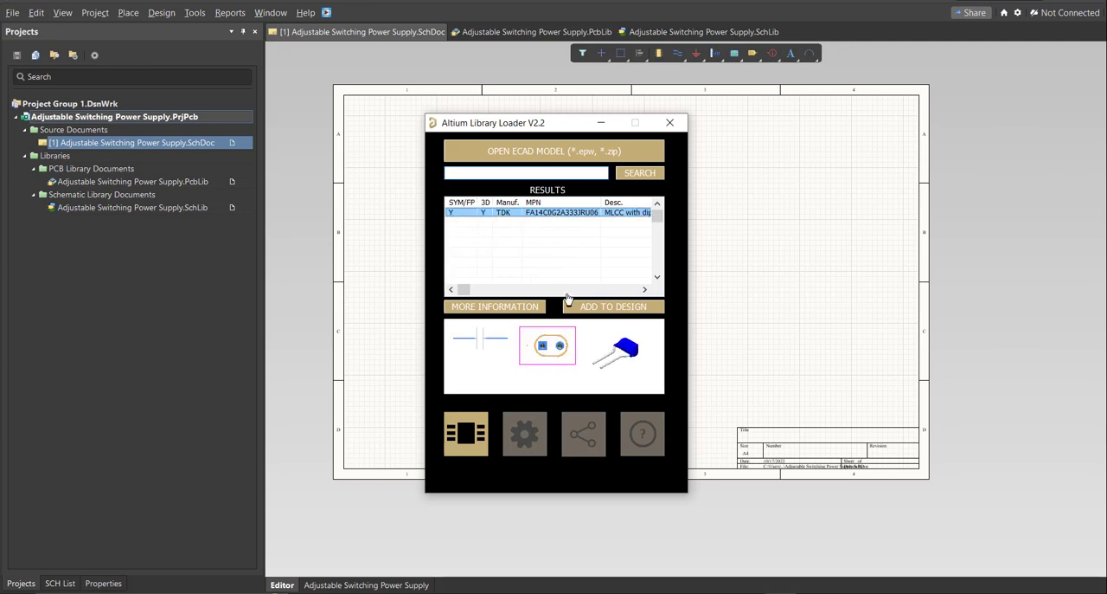
# Add the FA14C0G2A333JRU06 capacitor to the design and place it in the lower-left area of the schematic sheet.
pyautogui.click(596, 310)
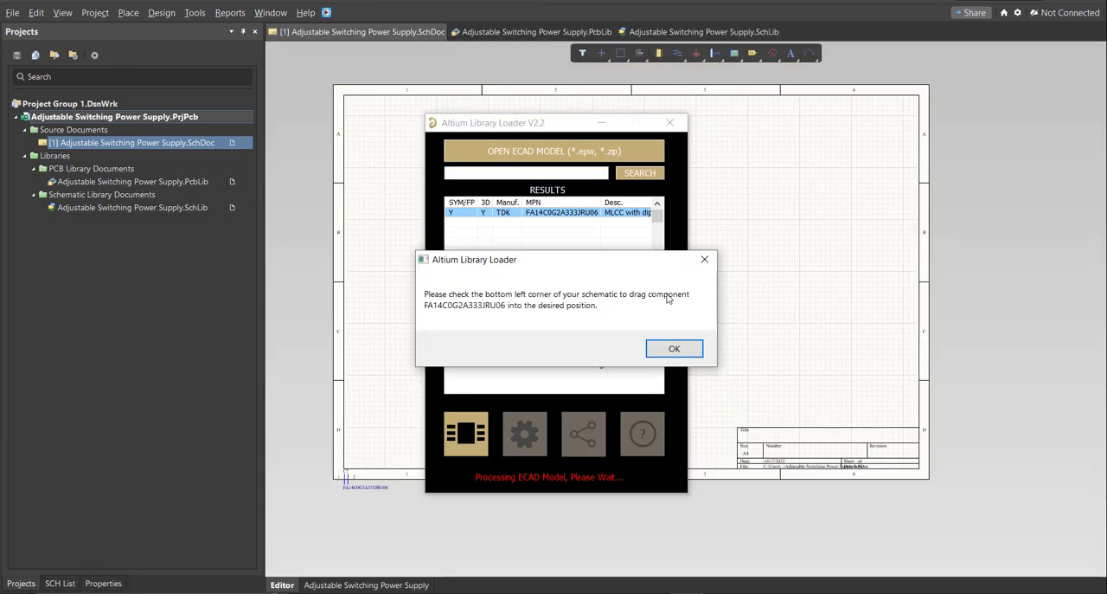
pyautogui.click(663, 346)
pyautogui.click(564, 281)
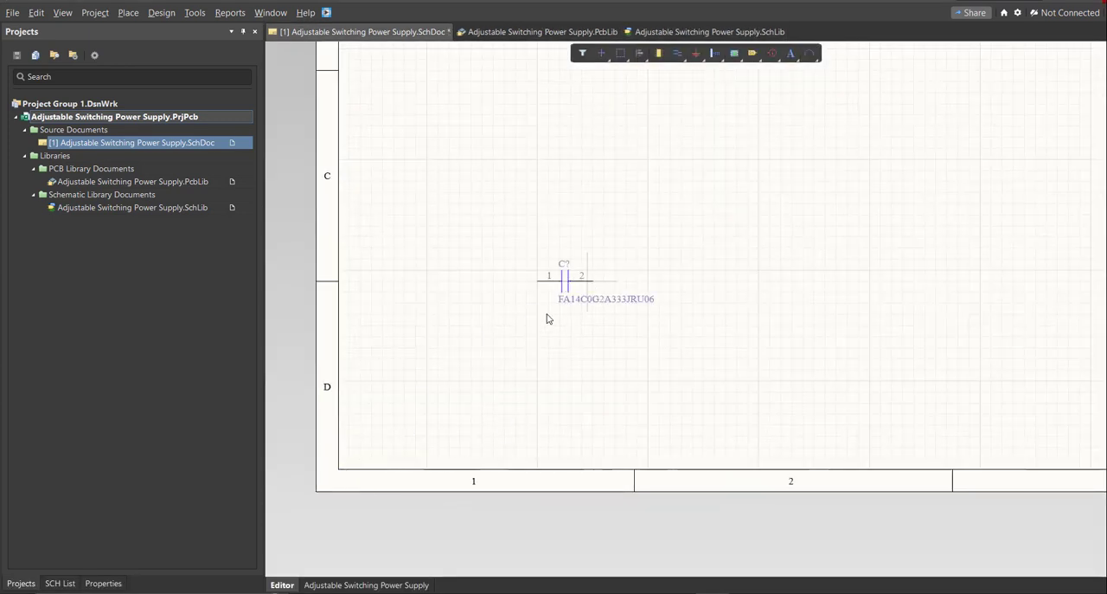
pyautogui.moveTo(581, 297); pyautogui.dragTo(534, 325, button='middle')
pyautogui.moveTo(534, 325); pyautogui.dragTo(476, 373, button='right')
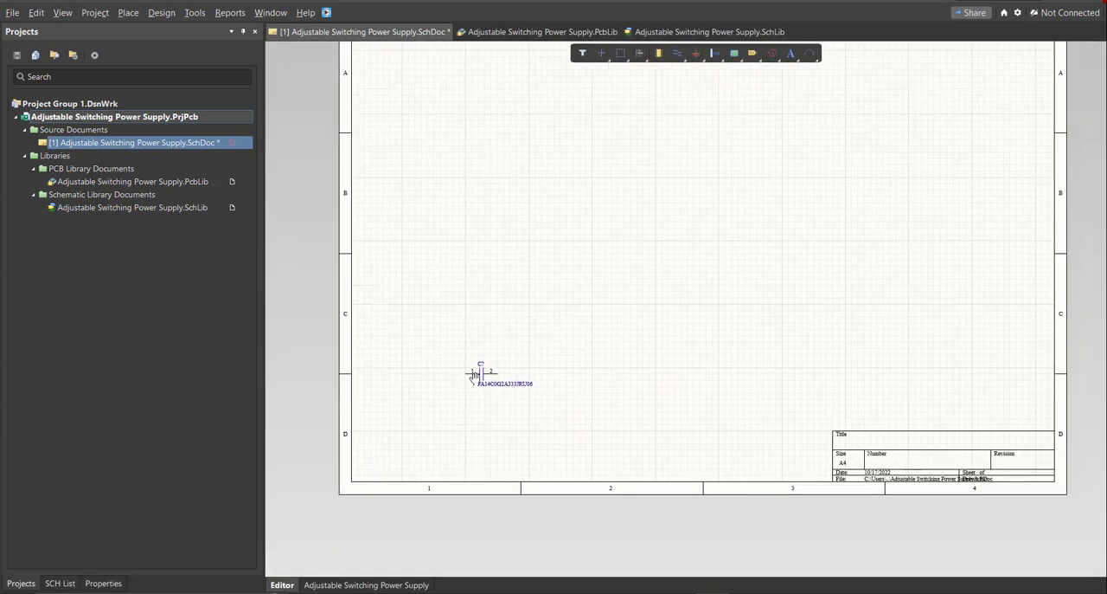
pyautogui.moveTo(476, 373); pyautogui.dragTo(472, 378, button='middle')
pyautogui.moveTo(472, 378); pyautogui.dragTo(465, 395, button='right')
pyautogui.moveTo(465, 395); pyautogui.dragTo(470, 390, button='middle')
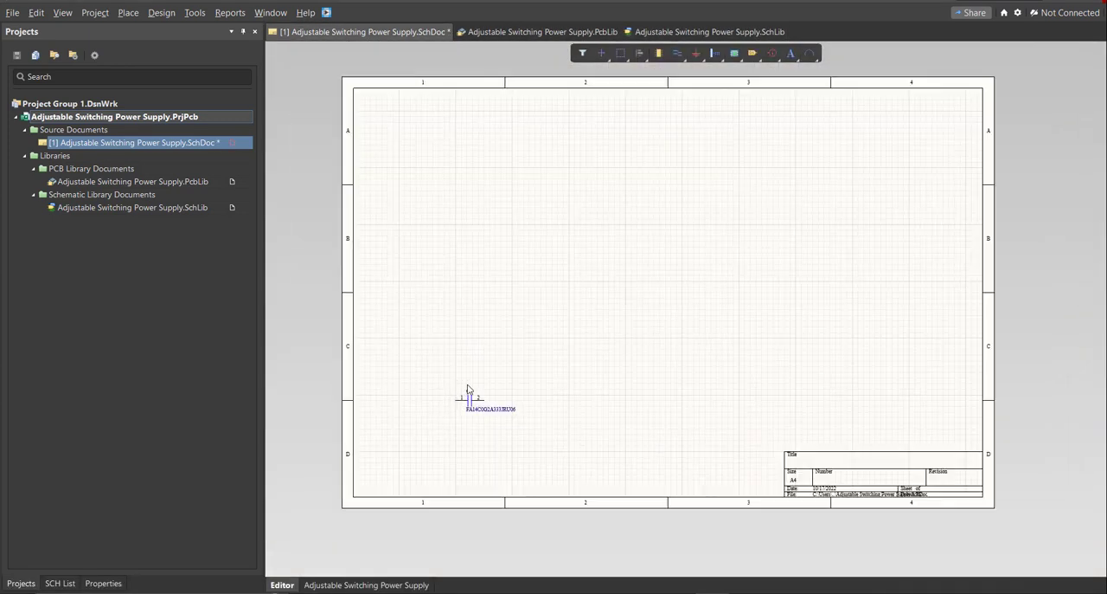
# Open the project's schematic library and select the FA14C0G2A333JRU06 capacitor among its components.
pyautogui.doubleClick(201, 207)
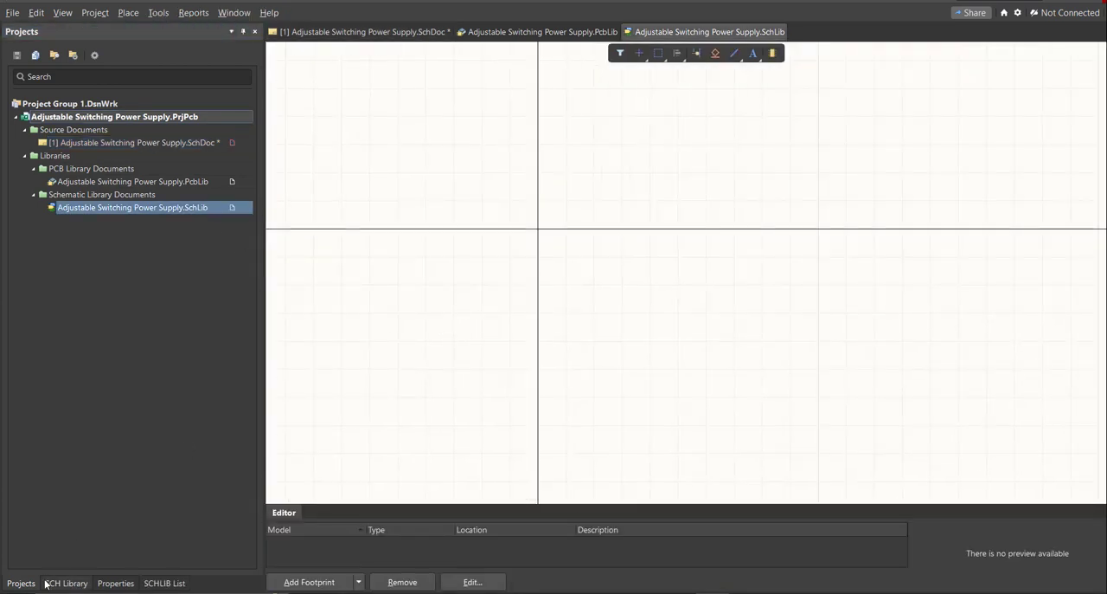
pyautogui.click(89, 105)
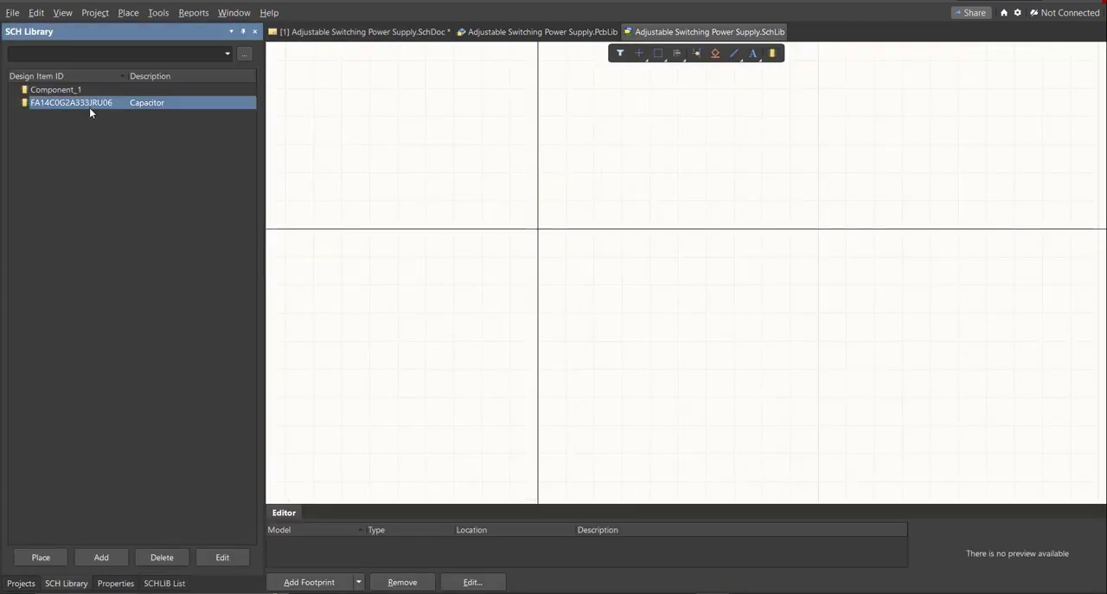
# Open the properties of the FA14C0G2A333JRU06 capacitor and examine its symbol in the schematic library.
pyautogui.doubleClick(124, 103)
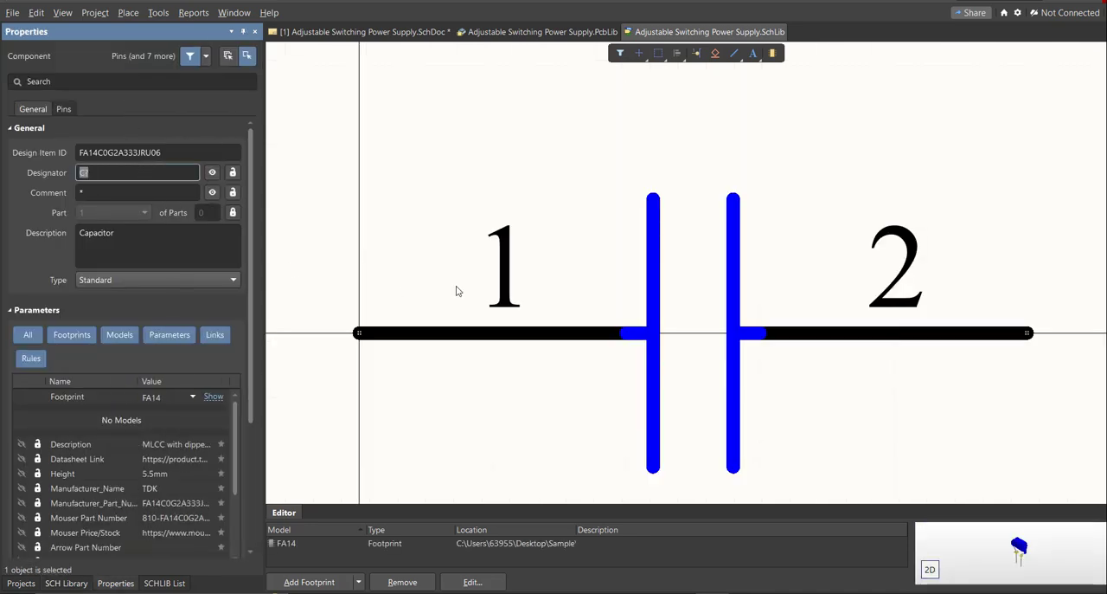
pyautogui.keyDown('ctrl'); pyautogui.scroll(-6, 467, 256); pyautogui.keyUp('ctrl')
pyautogui.moveTo(481, 264); pyautogui.dragTo(472, 239, button='right')
pyautogui.keyDown('ctrl'); pyautogui.scroll(4, 472, 239); pyautogui.keyUp('ctrl')
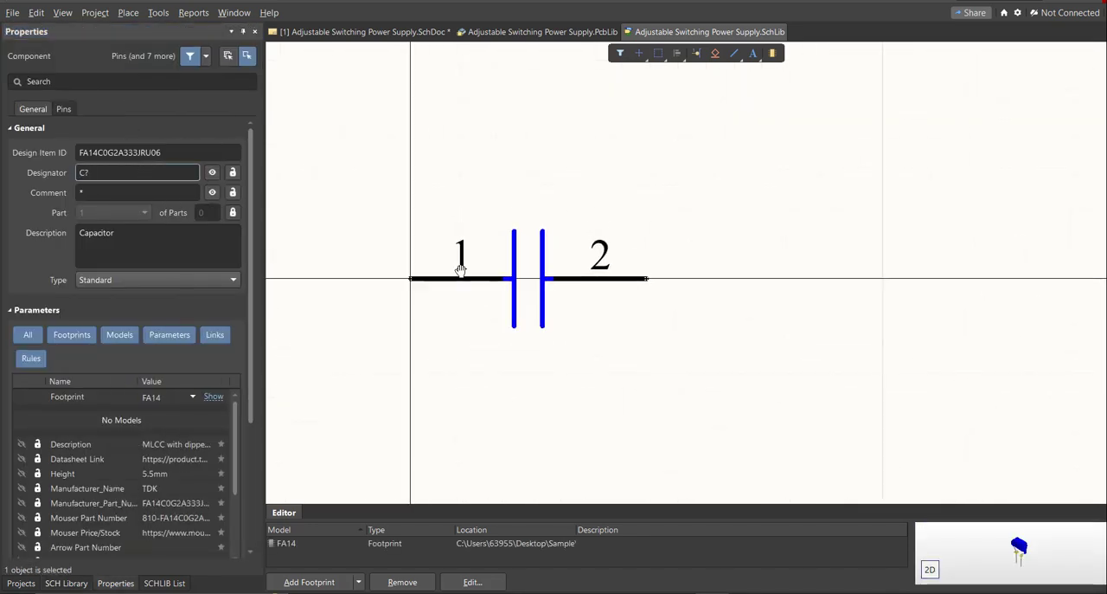
pyautogui.moveTo(417, 282); pyautogui.dragTo(450, 279, button='right')
pyautogui.keyDown('ctrl'); pyautogui.scroll(1, 449, 279); pyautogui.keyUp('ctrl')
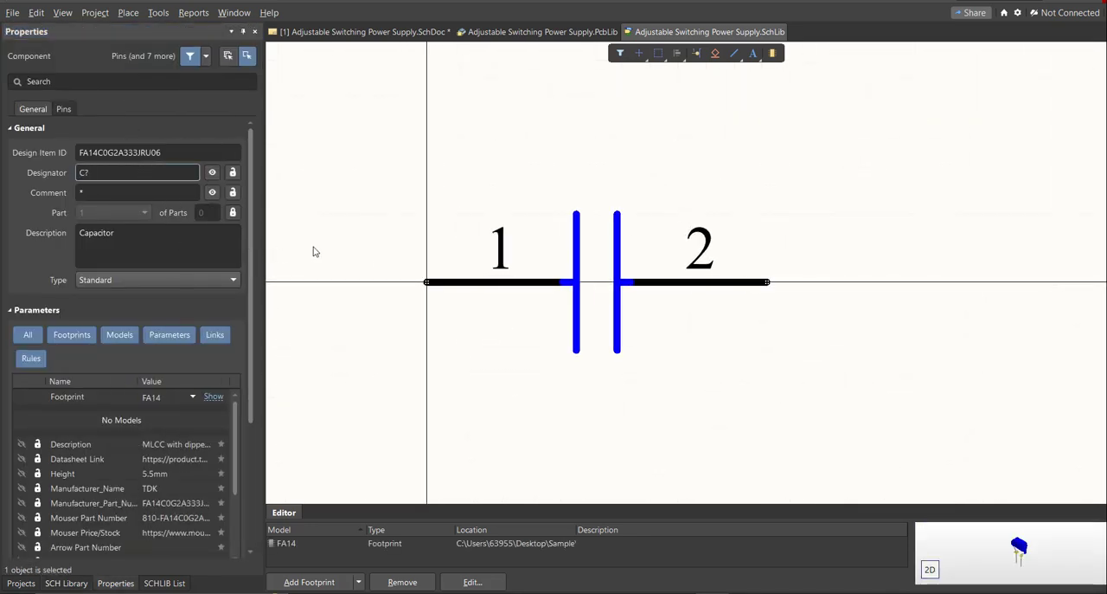
# Set the capacitor's comment to 33nF, as given in the Excel parts list, and save the schematic library.
pyautogui.click(127, 194)
pyautogui.hotkey('alt', 'Tab')
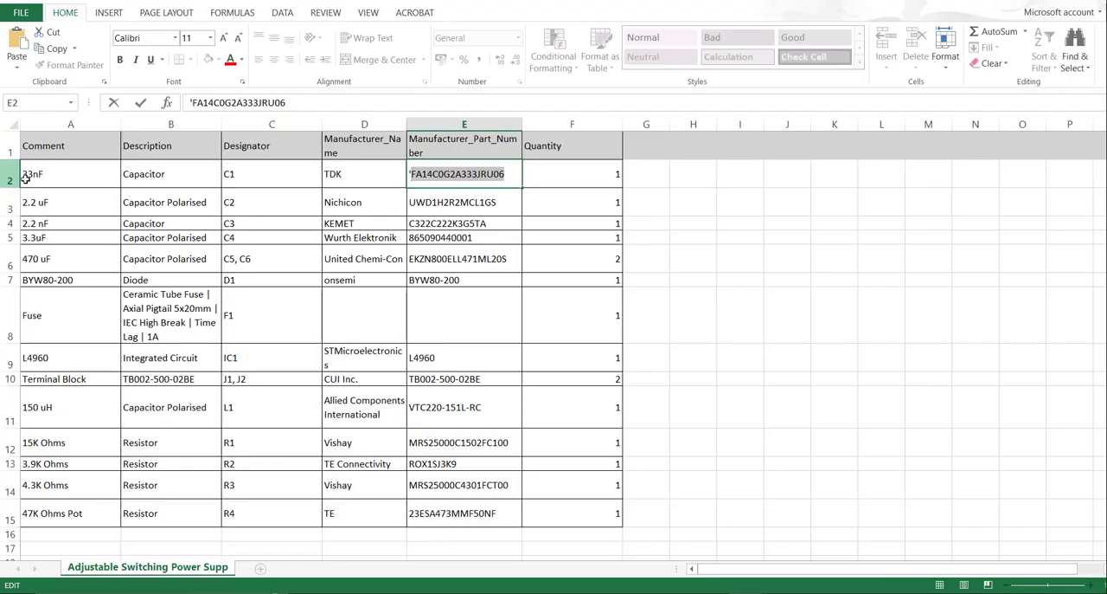
pyautogui.hotkey('alt', 'Tab')
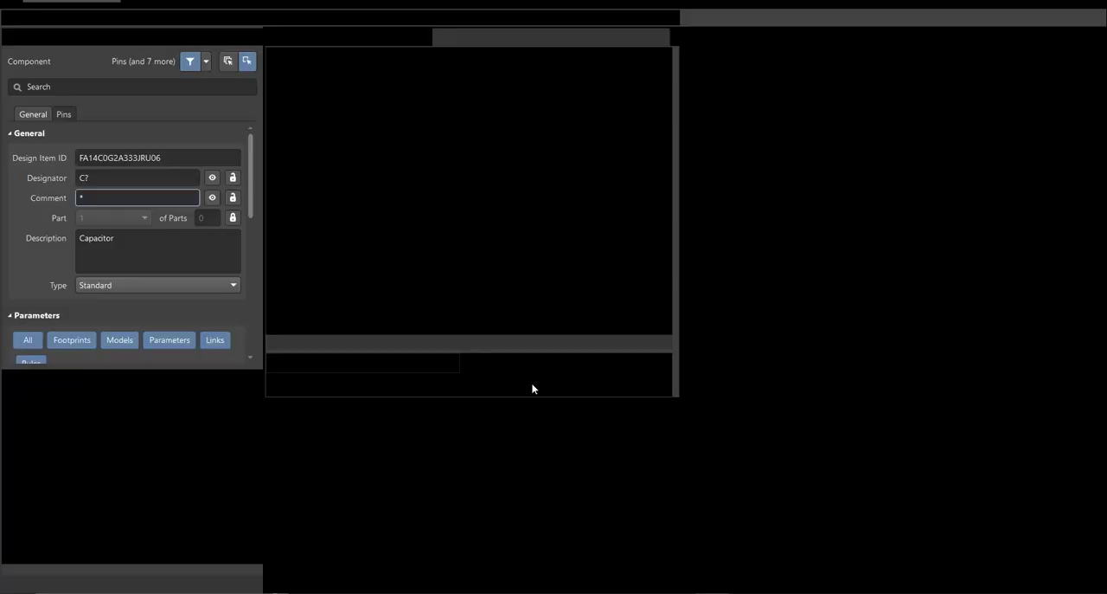
pyautogui.click(111, 192)
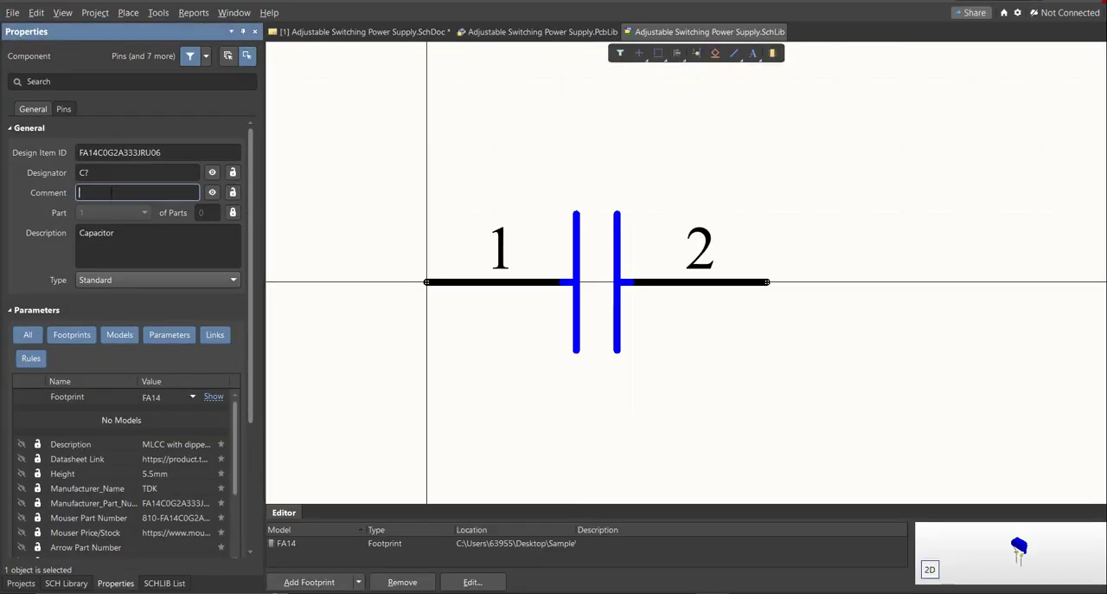
pyautogui.write('33nF')
pyautogui.press('Return')
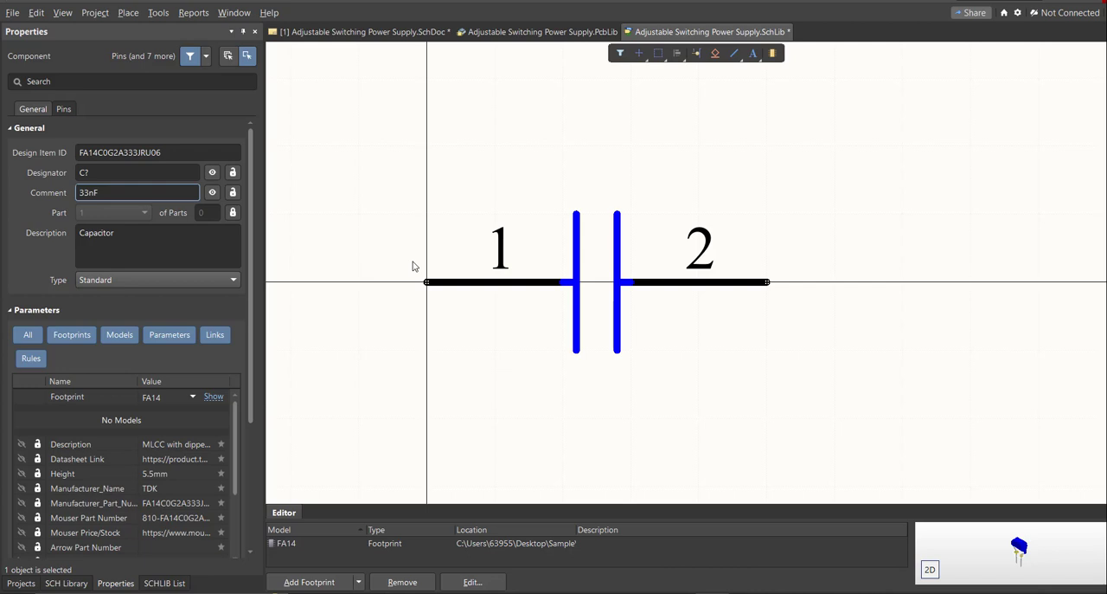
pyautogui.hotkey('ctrl', 's')
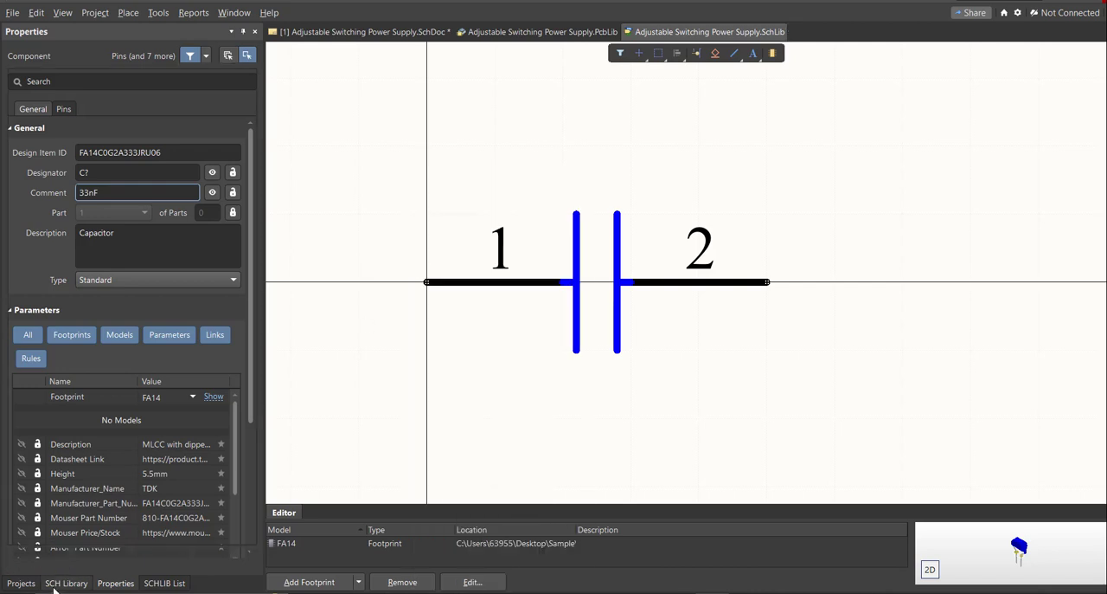
# Place the updated 33nF capacitor from the schematic library on the schematic, beside the existing FA14C0G2A333JRU06 capacitor.
pyautogui.click(66, 583)
pyautogui.click(40, 556)
pyautogui.click(467, 398)
pyautogui.moveTo(496, 398); pyautogui.dragTo(499, 400, button='middle')
pyautogui.moveTo(498, 401); pyautogui.dragTo(614, 389, button='right')
pyautogui.moveTo(662, 388); pyautogui.dragTo(674, 387, button='middle')
pyautogui.click(662, 386)
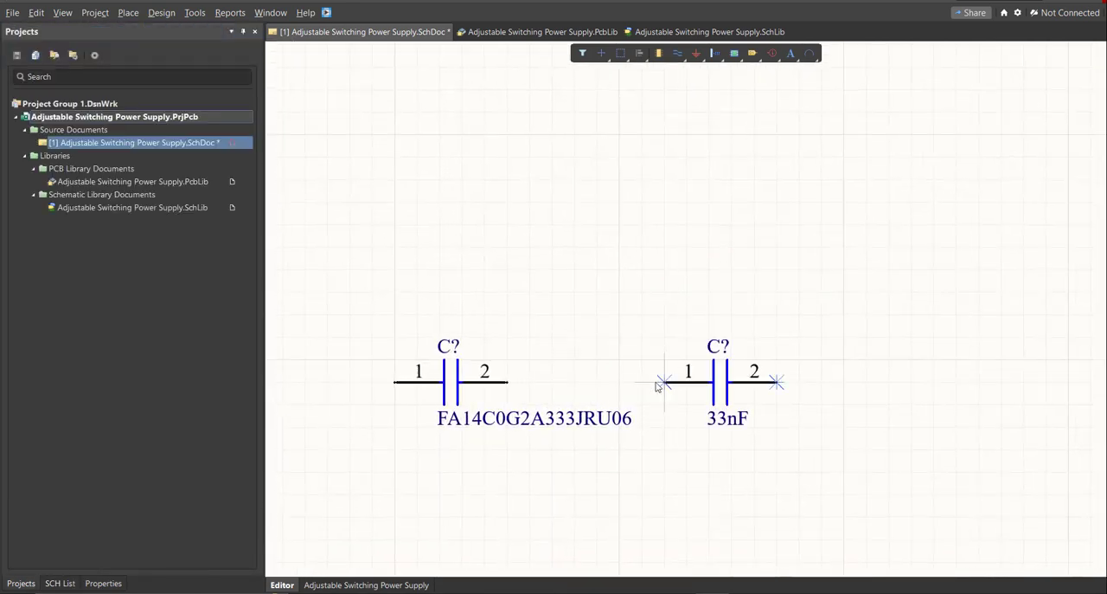
pyautogui.rightClick(662, 386)
# Compare the comment labels of the two capacitors placed on the schematic.
pyautogui.moveTo(601, 388); pyautogui.dragTo(600, 385, button='middle')
pyautogui.moveTo(600, 387); pyautogui.dragTo(690, 381, button='right')
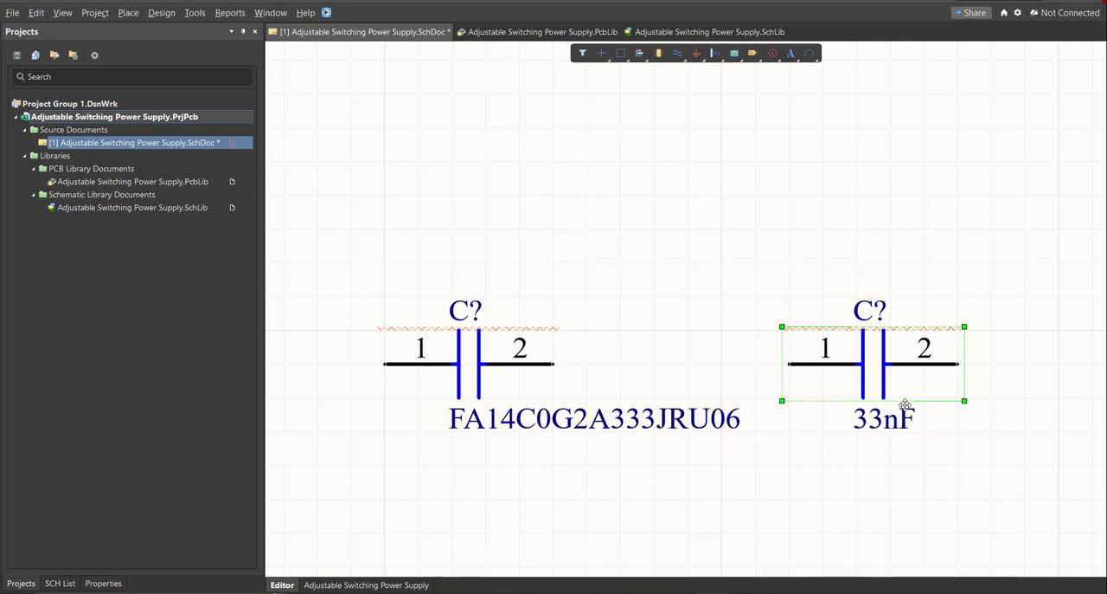
pyautogui.moveTo(611, 379); pyautogui.dragTo(613, 380, button='middle')
pyautogui.keyDown('ctrl'); pyautogui.scroll(2, 608, 380); pyautogui.keyUp('ctrl')
pyautogui.moveTo(591, 289); pyautogui.dragTo(481, 410)
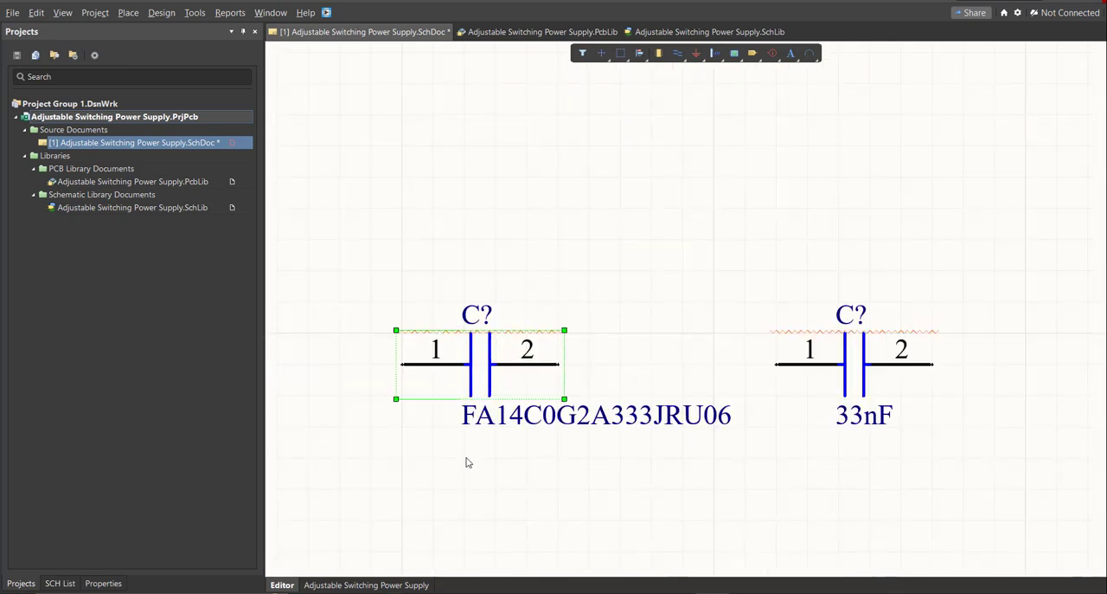
pyautogui.moveTo(964, 422); pyautogui.dragTo(809, 328)
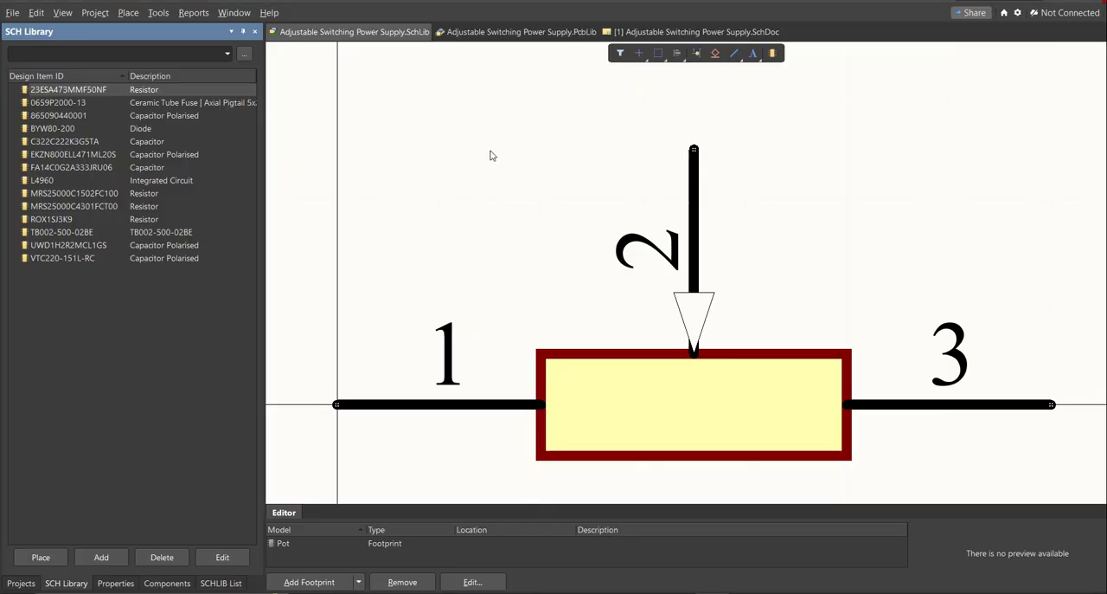
# Review the symbol and footprint of each component in the schematic library, from 0659P2000-13 through VTC220-151L-RC.
pyautogui.keyDown('ctrl'); pyautogui.scroll(-3, 544, 251); pyautogui.keyUp('ctrl')
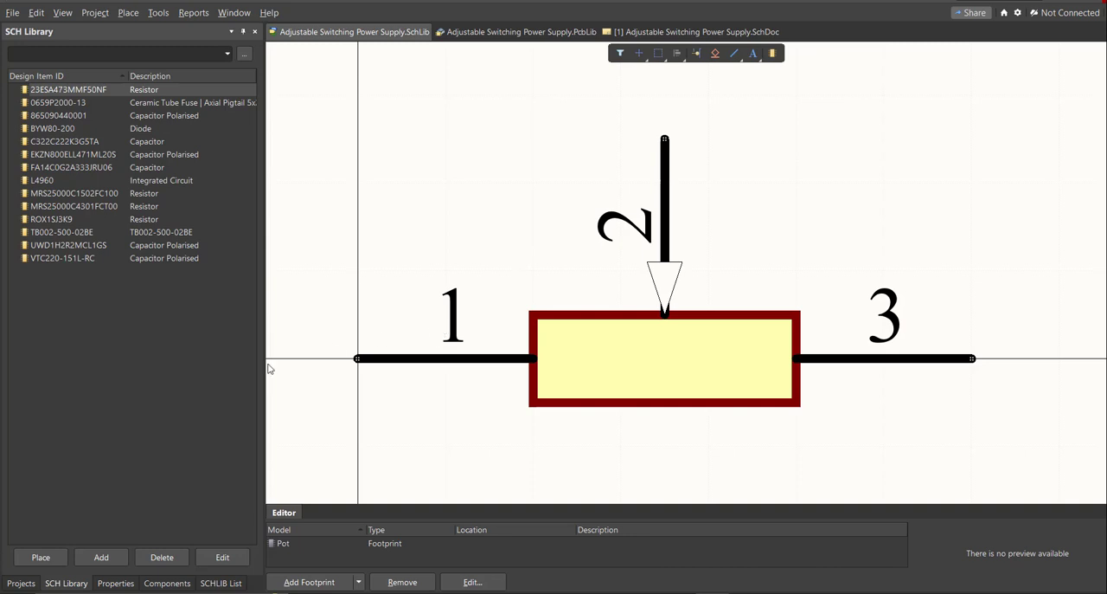
pyautogui.click(72, 586)
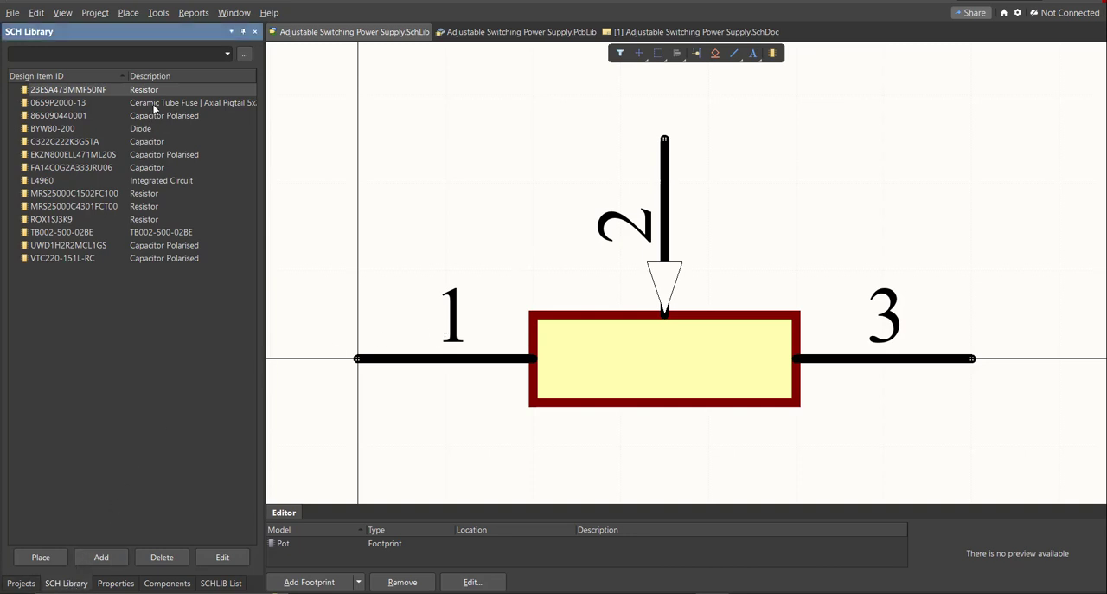
pyautogui.click(154, 103)
pyautogui.click(143, 115)
pyautogui.click(147, 128)
pyautogui.click(149, 141)
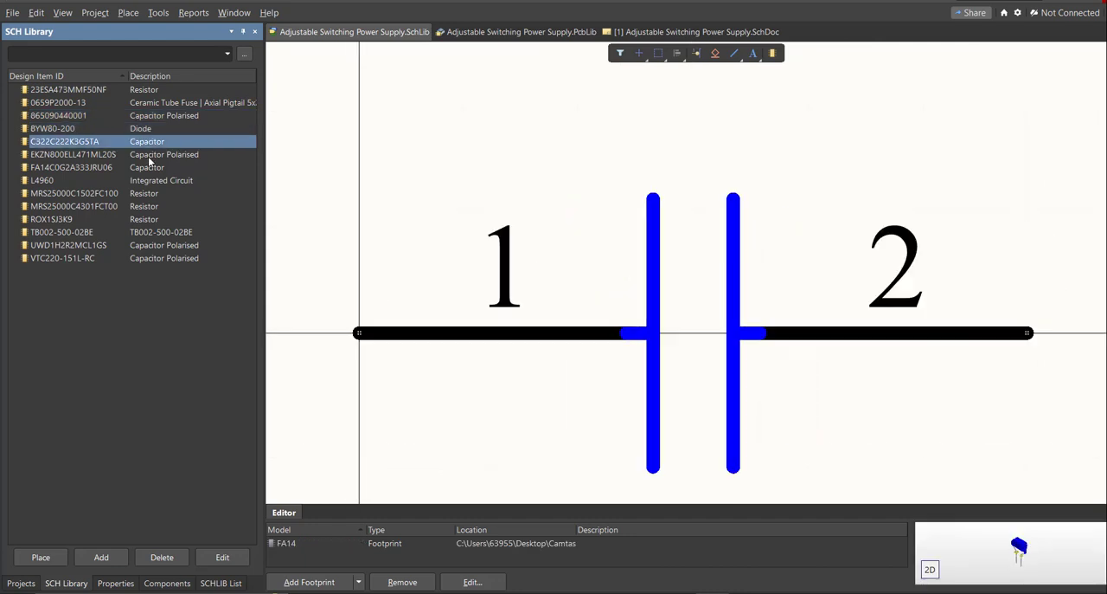
pyautogui.click(151, 155)
pyautogui.click(152, 169)
pyautogui.click(153, 180)
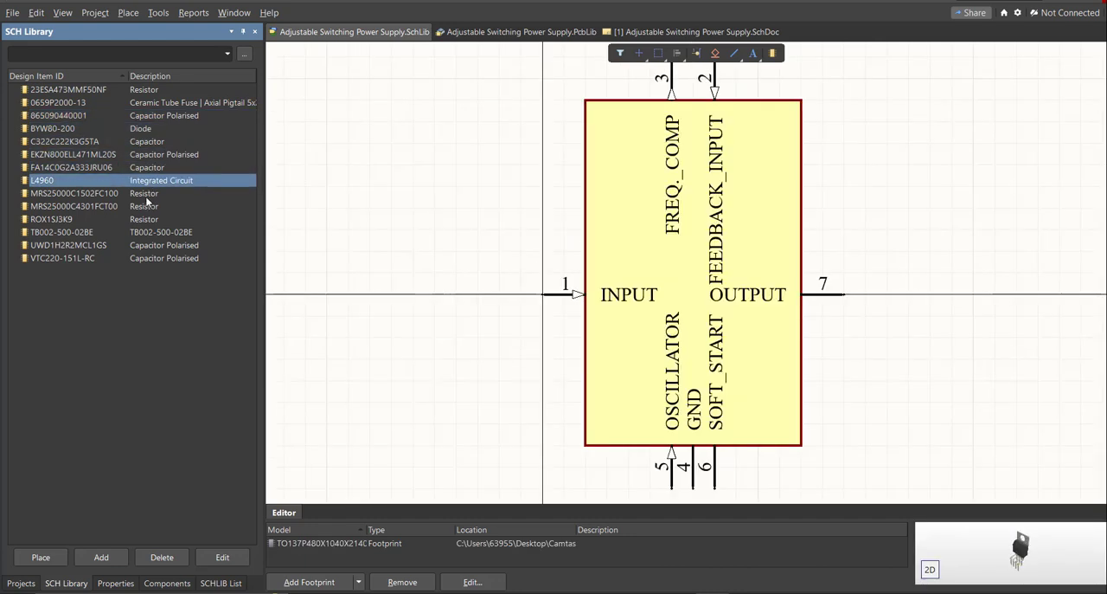
pyautogui.click(146, 194)
pyautogui.click(145, 207)
pyautogui.click(145, 219)
pyautogui.click(143, 233)
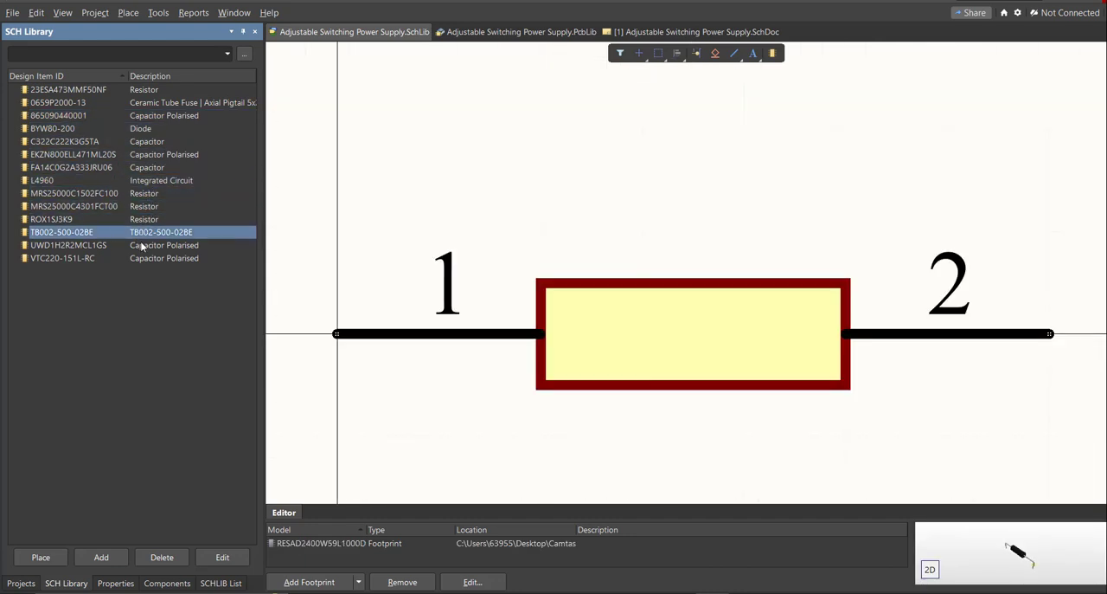
pyautogui.click(143, 246)
pyautogui.click(144, 258)
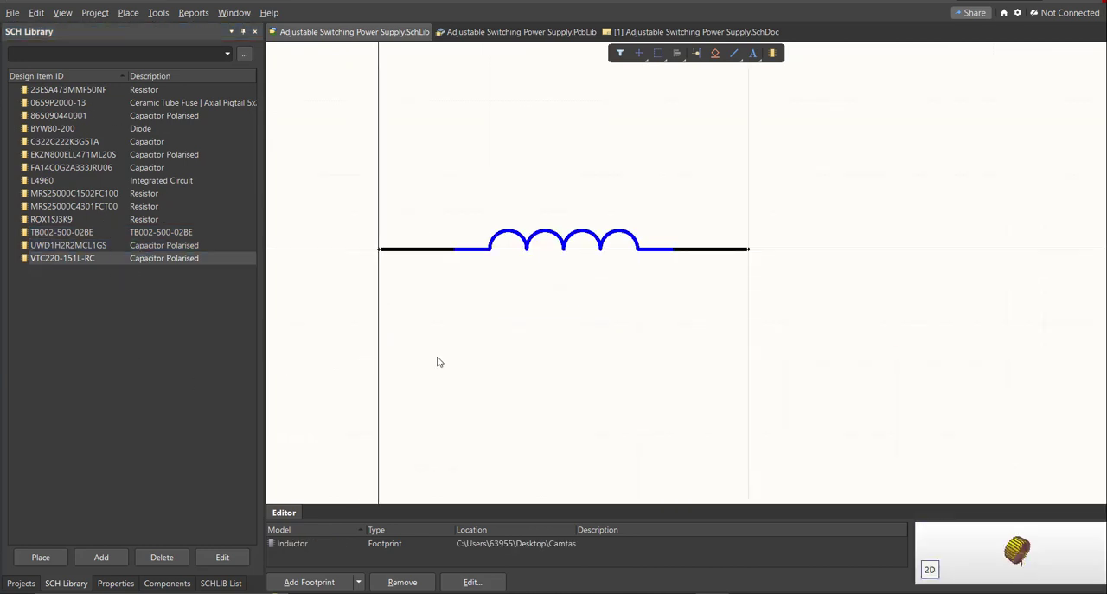
# Switch to the Adjustable Switching Power Supply schematic sheet and display the project library's component list.
pyautogui.click(636, 32)
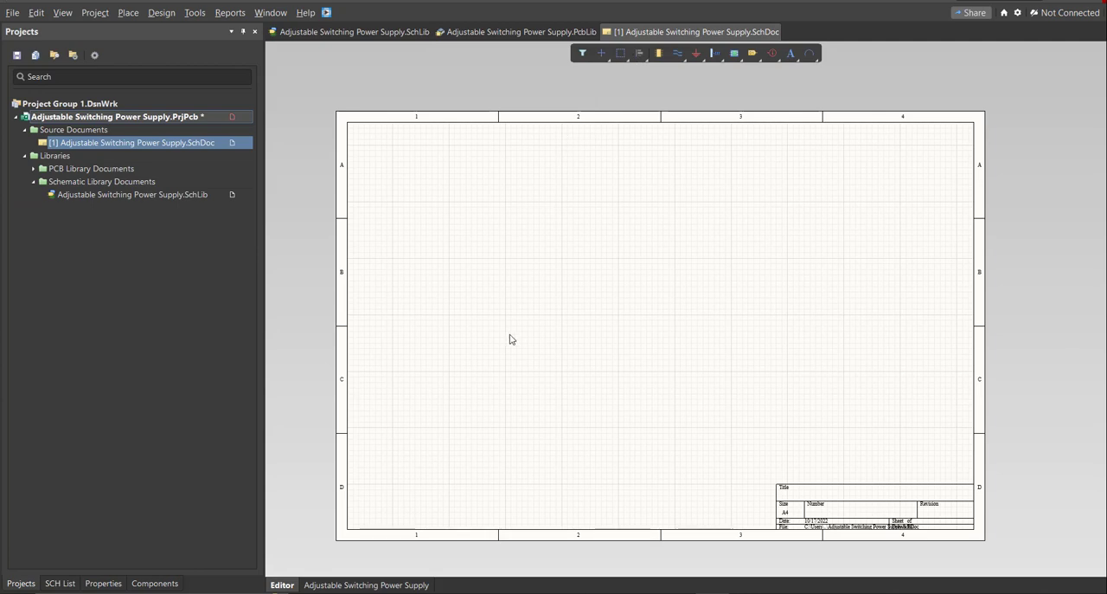
pyautogui.scroll(-1, 519, 385)
pyautogui.click(176, 582)
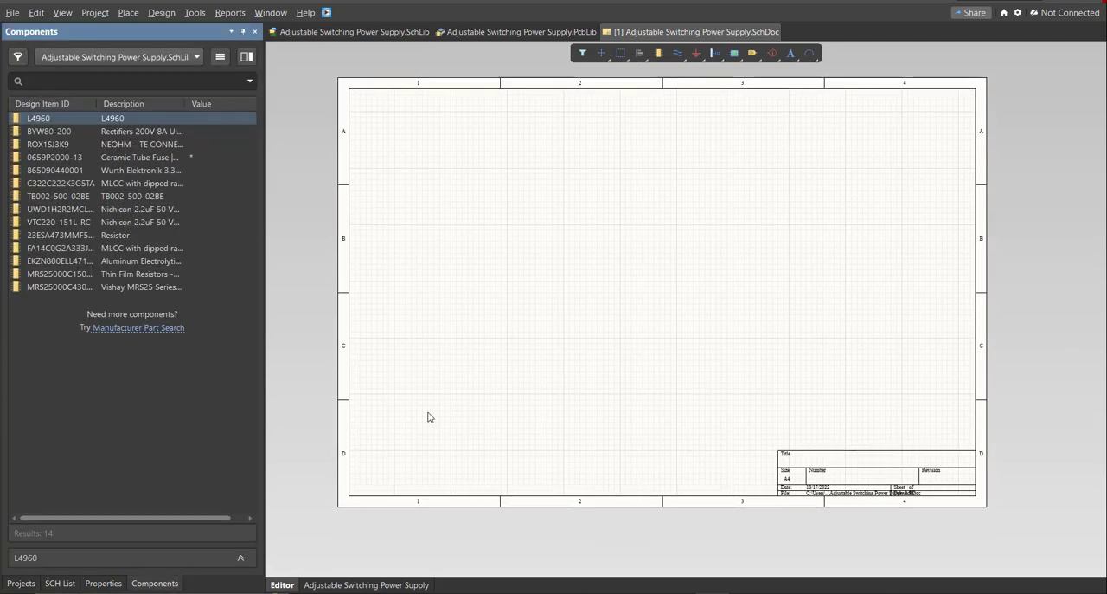
# Hide the component list and display it again.
pyautogui.moveTo(438, 397); pyautogui.dragTo(436, 389, button='right')
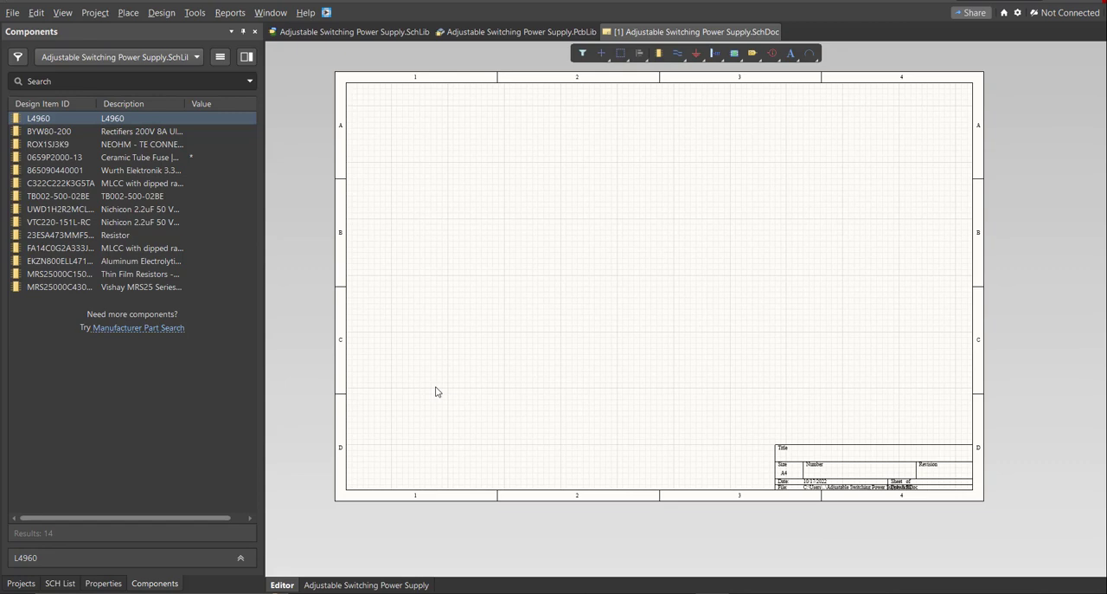
pyautogui.rightClick(436, 391)
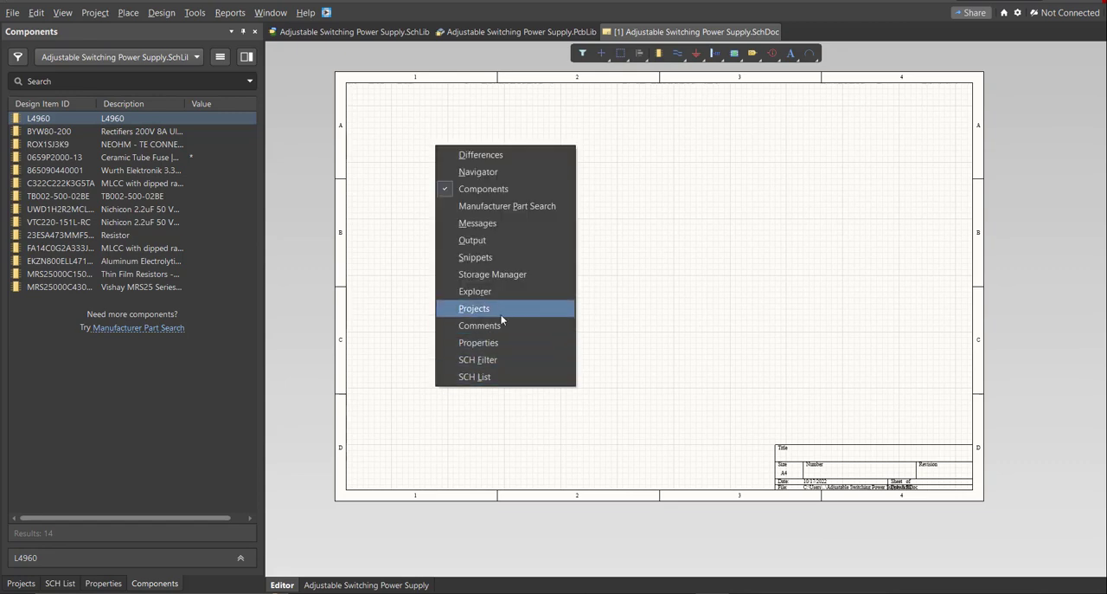
pyautogui.click(481, 189)
pyautogui.moveTo(481, 289); pyautogui.dragTo(491, 302, button='right')
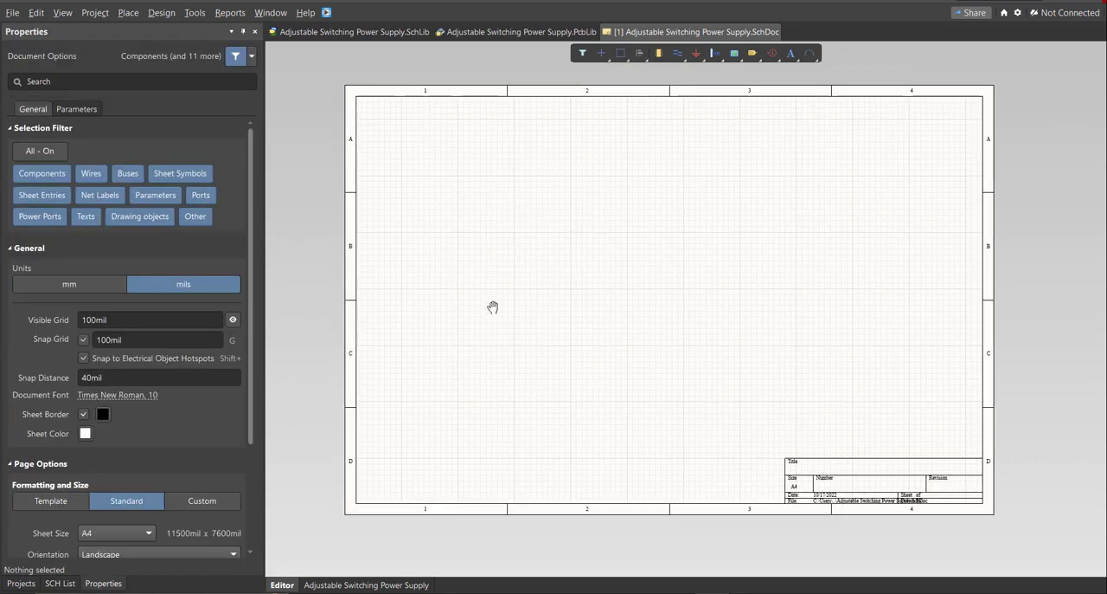
pyautogui.press('k')
pyautogui.click(538, 343)
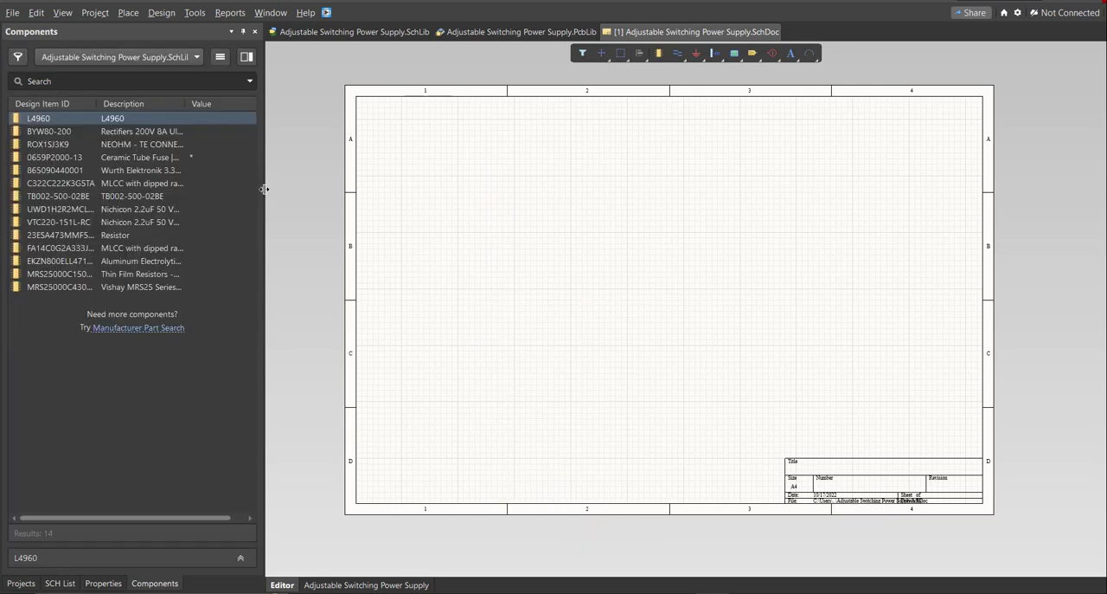
# Widen the component list and place the L4960, BYW80-200, ROX1SJ3K9, 0659P2000-13 fuse, 3.3uF and 2.2 nF parts on the schematic sheet.
pyautogui.moveTo(264, 189); pyautogui.dragTo(340, 189)
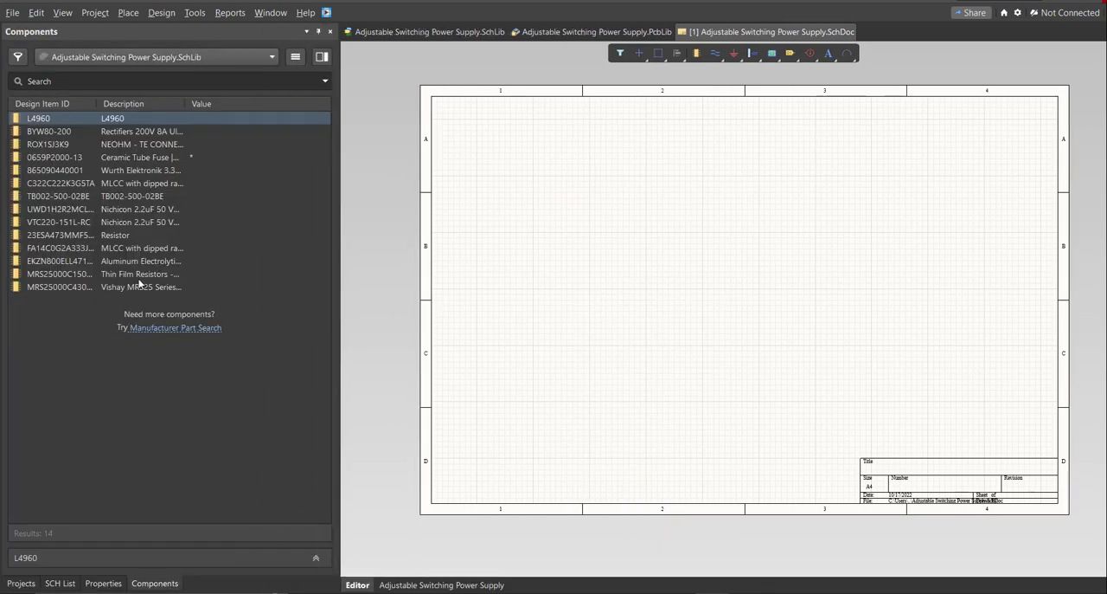
pyautogui.moveTo(583, 223); pyautogui.dragTo(572, 212, button='right')
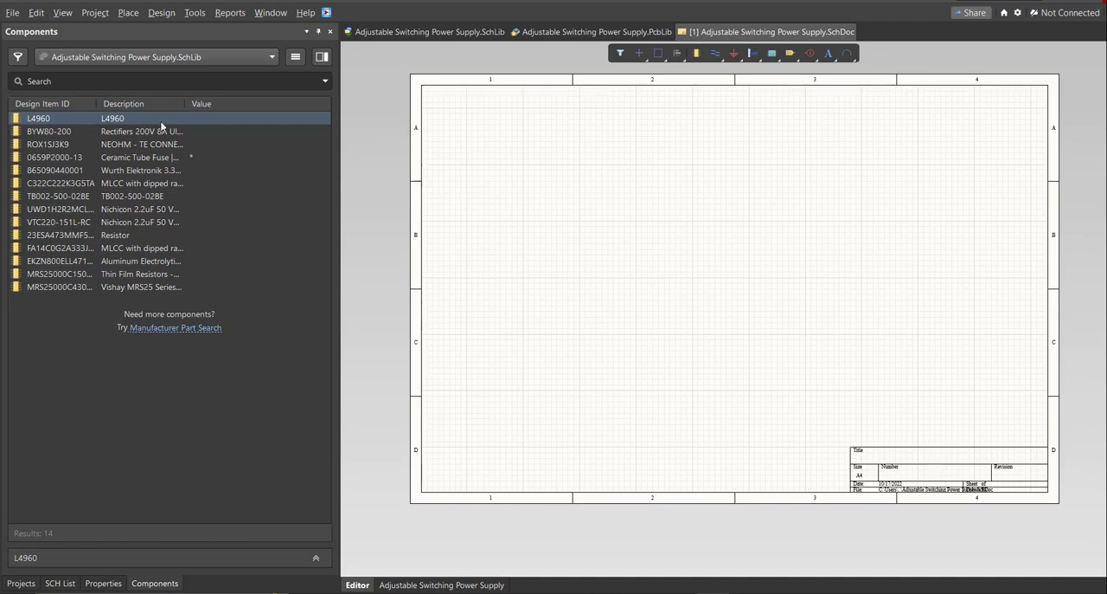
pyautogui.moveTo(161, 121); pyautogui.dragTo(621, 186)
pyautogui.moveTo(130, 134); pyautogui.dragTo(700, 282)
pyautogui.moveTo(179, 161); pyautogui.dragTo(491, 227)
pyautogui.moveTo(174, 171); pyautogui.dragTo(501, 294)
# Place the 2.2 uF, 33nF and 470 uF capacitors, 150 uH inductor, 47K pot, and 15K and 4.3K Ohms resistors on the schematic.
pyautogui.moveTo(177, 211); pyautogui.dragTo(619, 264)
pyautogui.moveTo(245, 223); pyautogui.dragTo(643, 310)
pyautogui.moveTo(207, 236); pyautogui.dragTo(713, 358)
pyautogui.moveTo(208, 248); pyautogui.dragTo(535, 355)
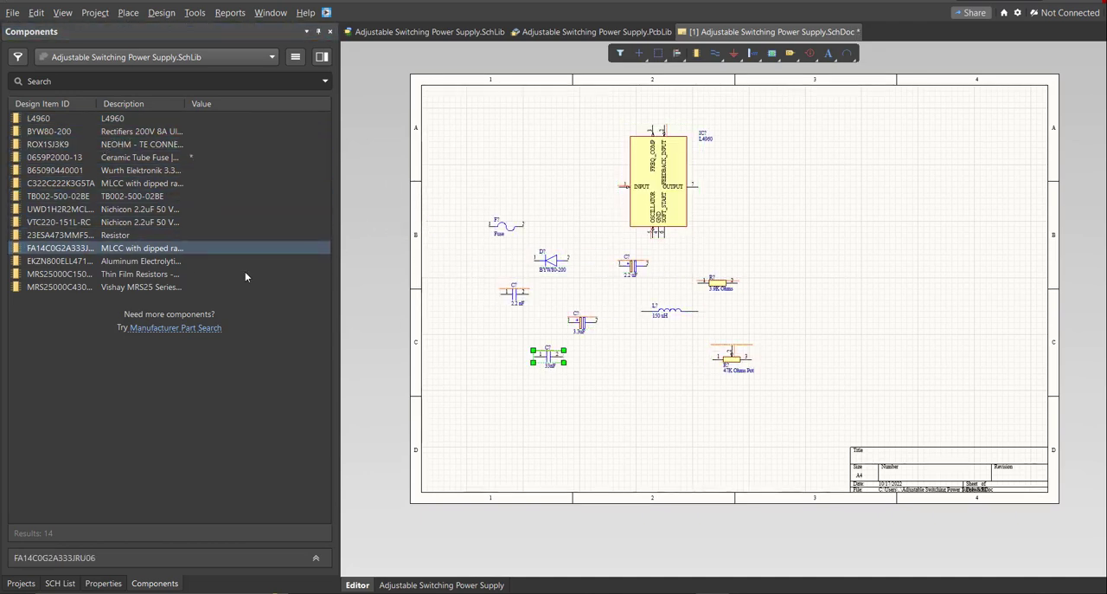
pyautogui.moveTo(234, 274); pyautogui.dragTo(433, 309)
pyautogui.moveTo(208, 287); pyautogui.dragTo(501, 372)
pyautogui.moveTo(208, 262); pyautogui.dragTo(629, 362)
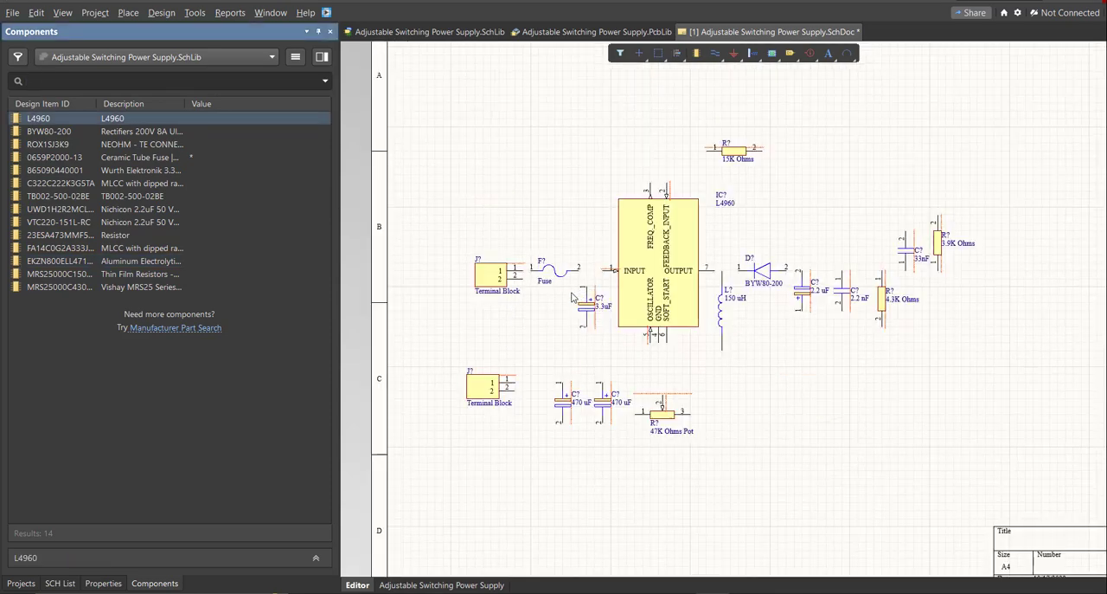
# Open the properties of the fuse beside the upper terminal block to examine its designator.
pyautogui.moveTo(595, 282); pyautogui.dragTo(547, 301, button='right')
pyautogui.keyDown('ctrl'); pyautogui.scroll(2, 543, 305); pyautogui.keyUp('ctrl')
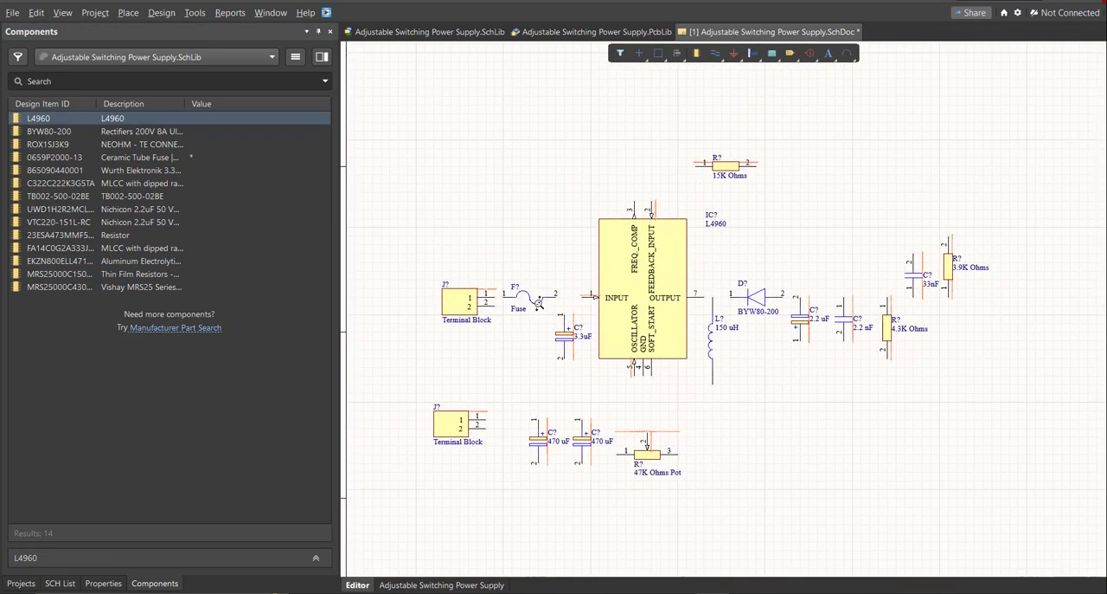
pyautogui.keyDown('ctrl'); pyautogui.scroll(2, 542, 304); pyautogui.keyUp('ctrl')
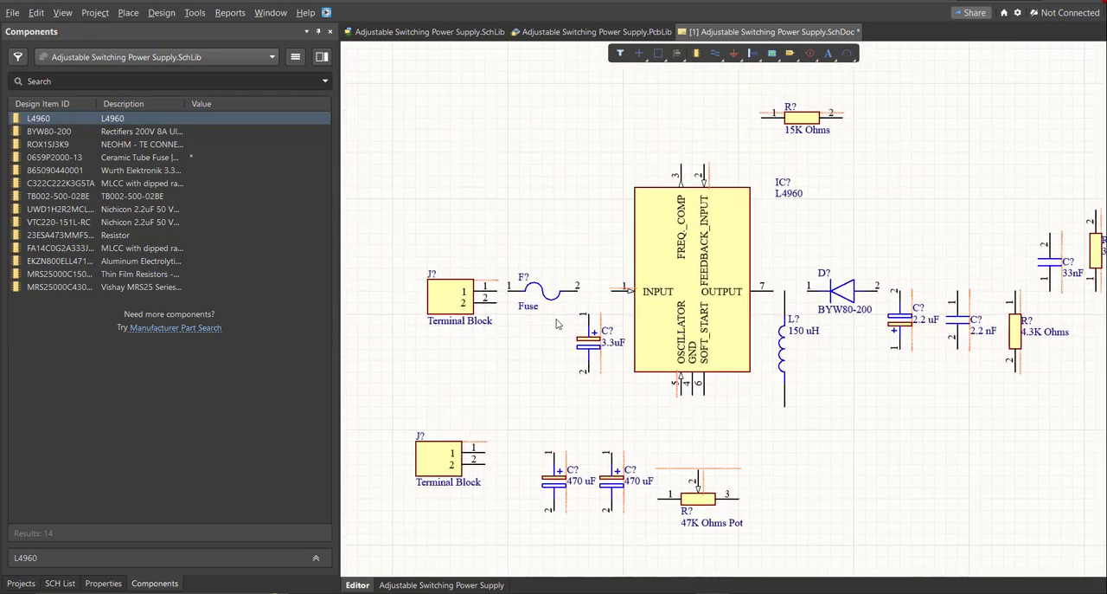
pyautogui.doubleClick(536, 283)
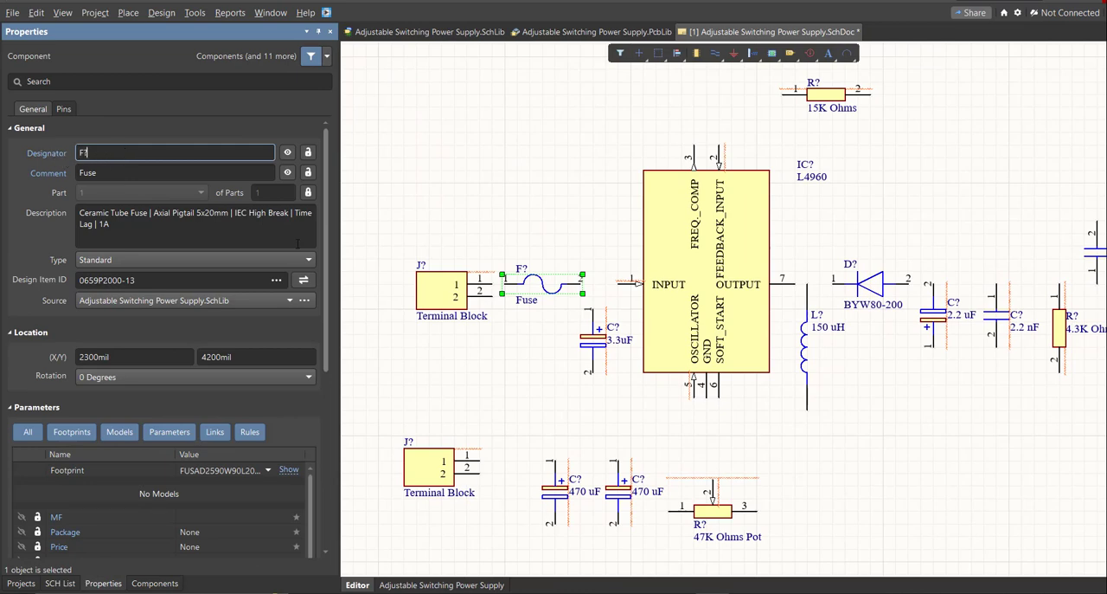
pyautogui.moveTo(524, 269)
pyautogui.mouseDown(button='right')
pyautogui.moveTo(522, 254)
pyautogui.moveTo(515, 260)
pyautogui.mouseUp(button='right')
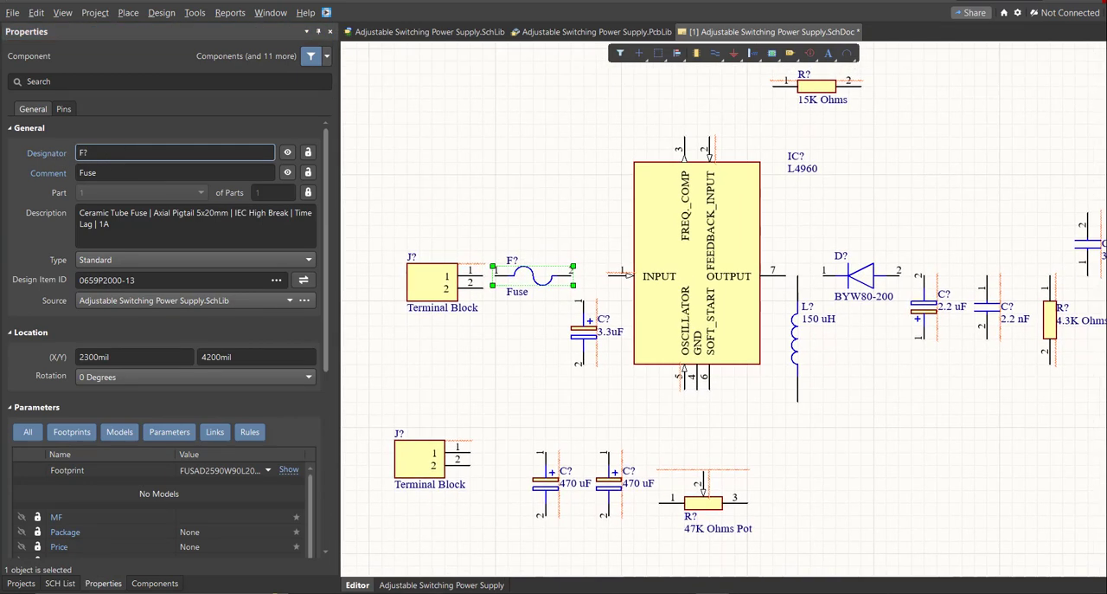
pyautogui.keyDown('ctrl'); pyautogui.scroll(-3, 492, 260); pyautogui.keyUp('ctrl')
# Open the schematic annotation settings and generate proposed designators for all unannotated components on the sheet.
pyautogui.click(195, 12)
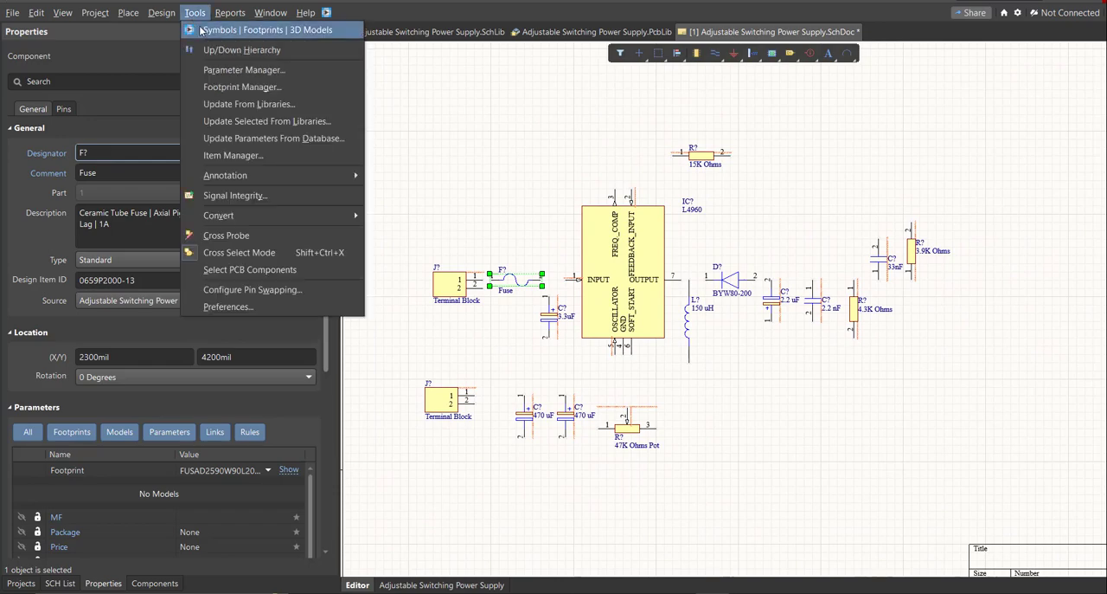
pyautogui.moveTo(259, 177)
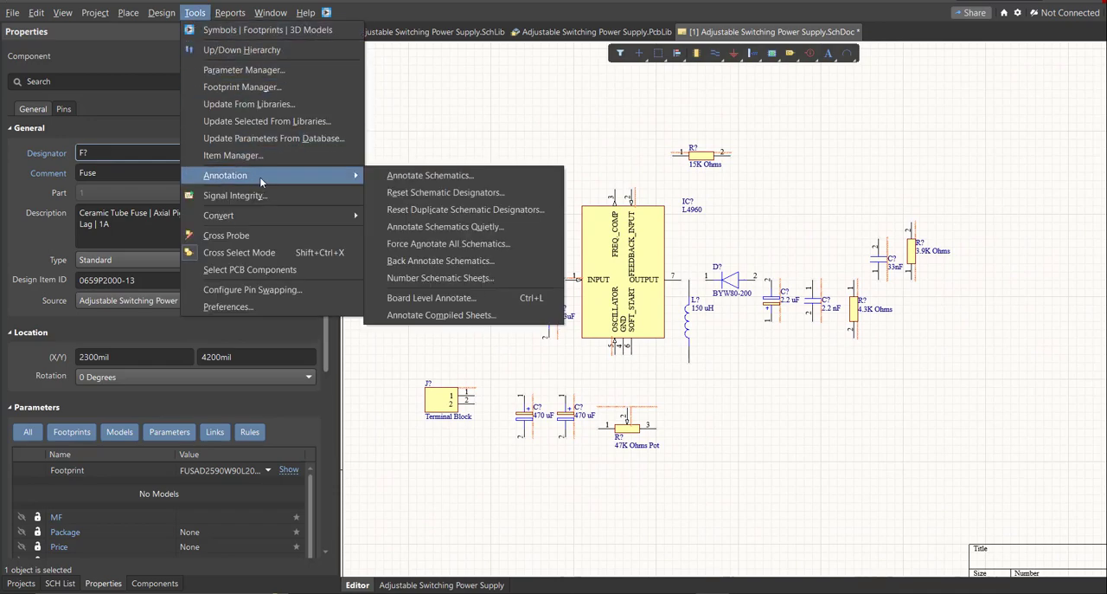
pyautogui.click(495, 179)
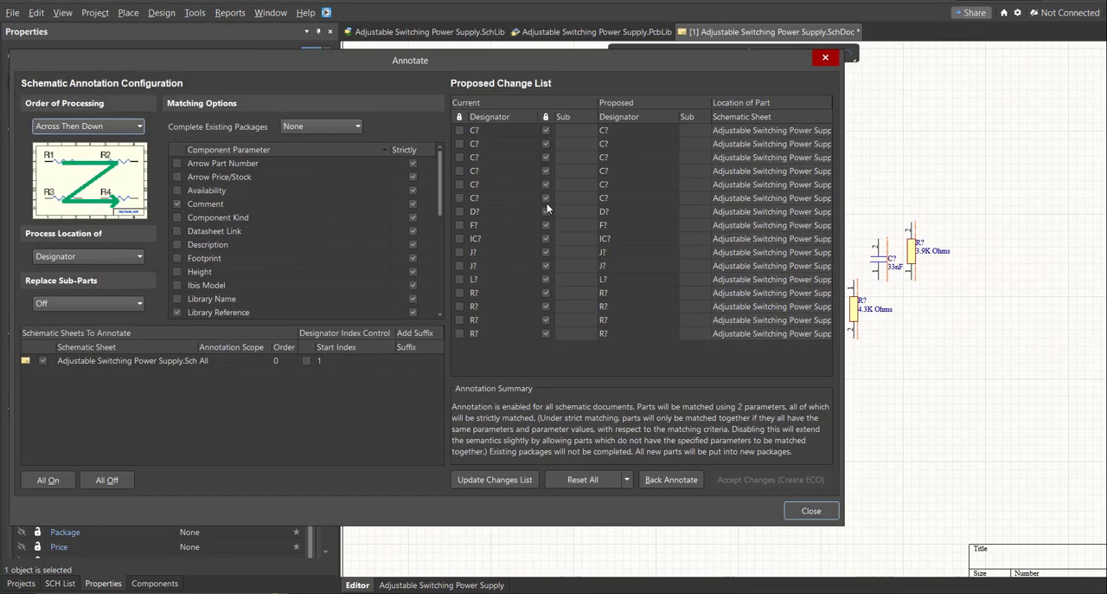
pyautogui.click(487, 483)
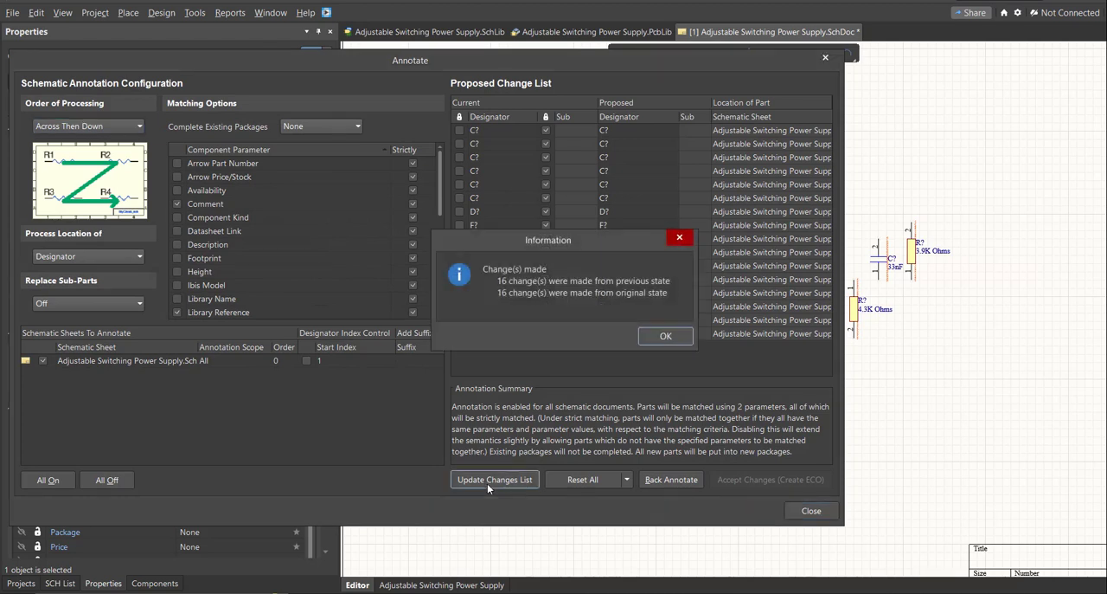
pyautogui.click(679, 335)
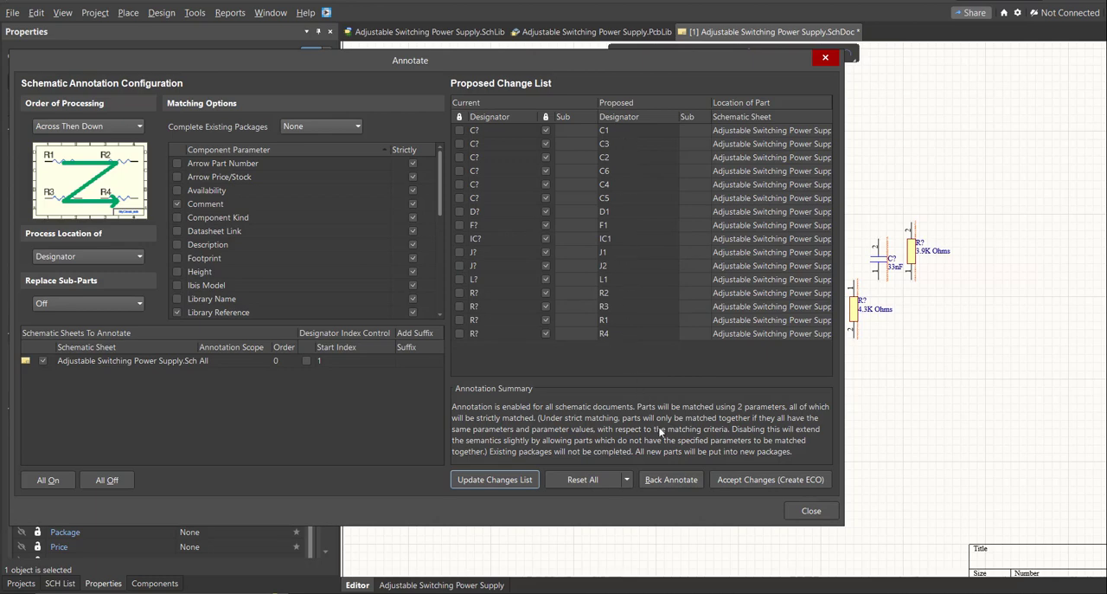
# Accept the proposed designators, execute the engineering change order and close the annotation dialogs.
pyautogui.click(770, 479)
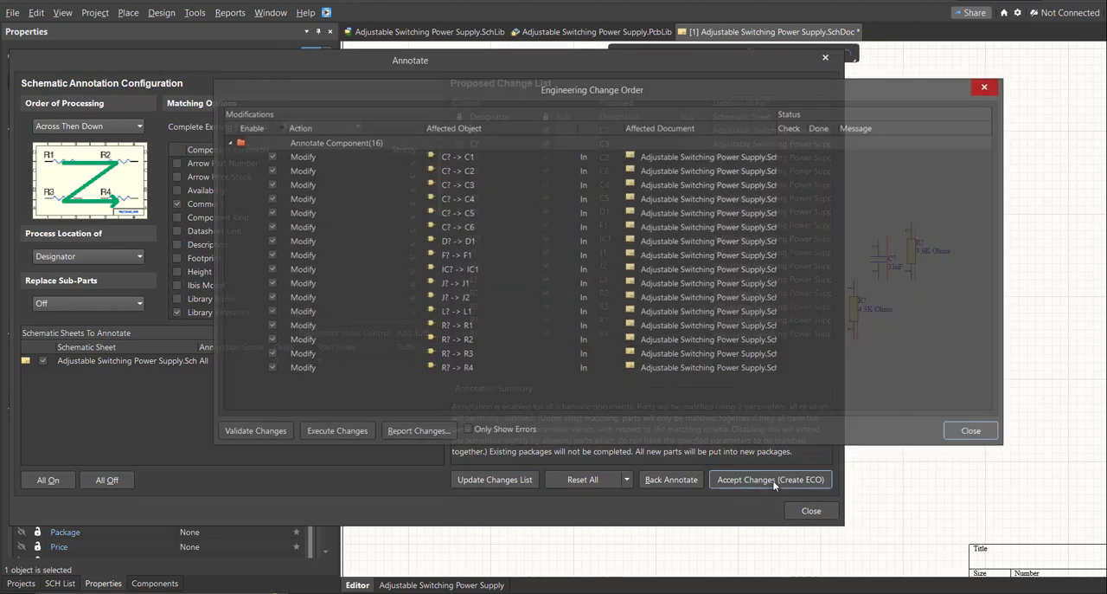
pyautogui.click(350, 435)
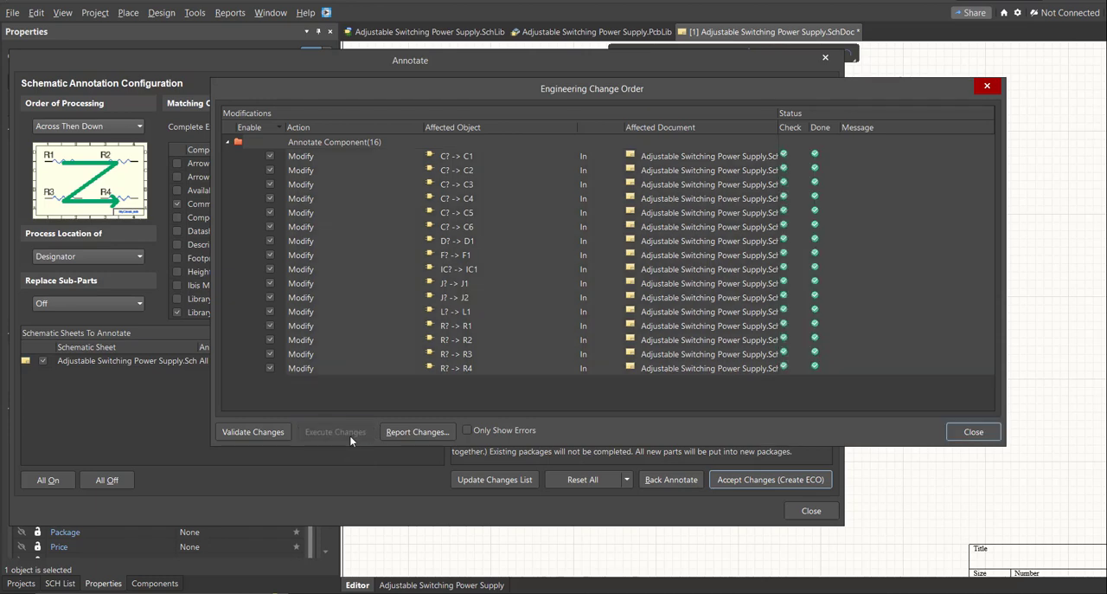
pyautogui.click(975, 431)
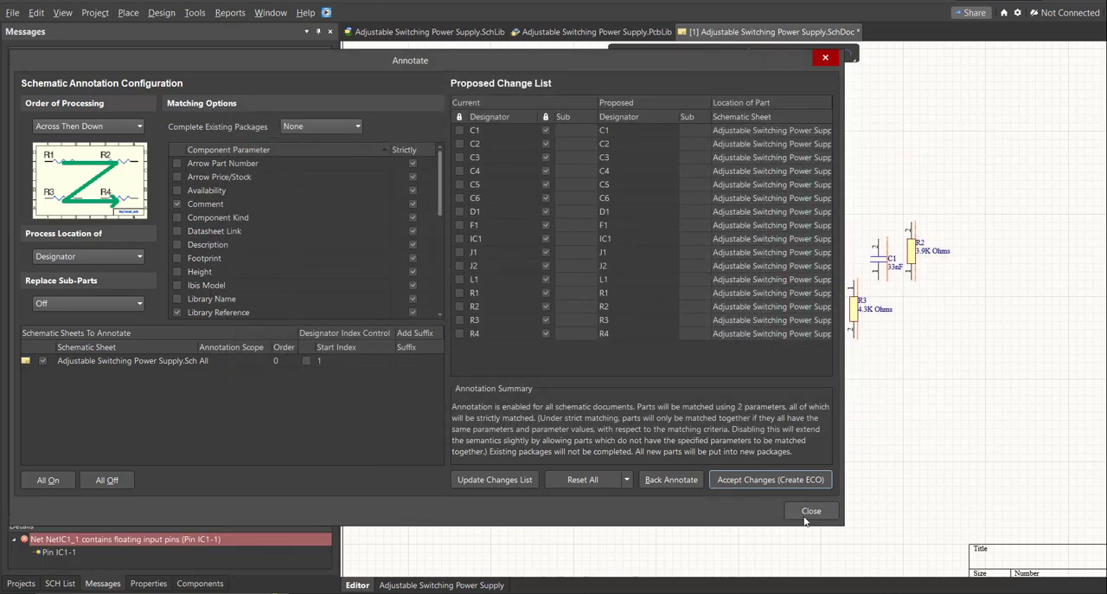
pyautogui.click(811, 510)
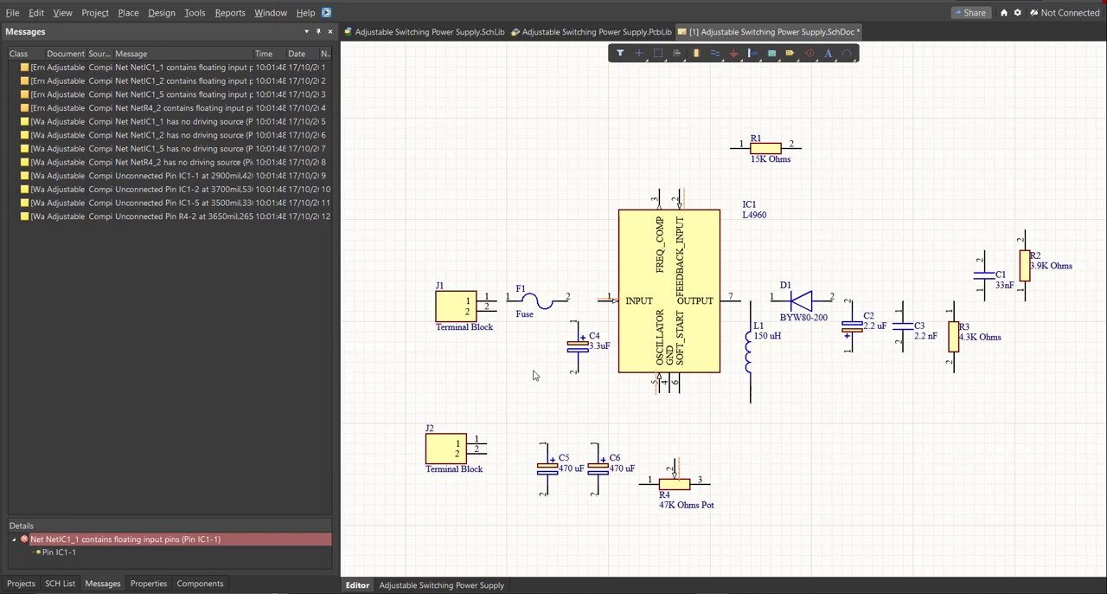
# Wire J1 pin 1 to fuse F1, and F1 pin 2 to IC1's INPUT pin and C4 pin 1.
pyautogui.keyDown('ctrl'); pyautogui.scroll(-2, 519, 375); pyautogui.keyUp('ctrl')
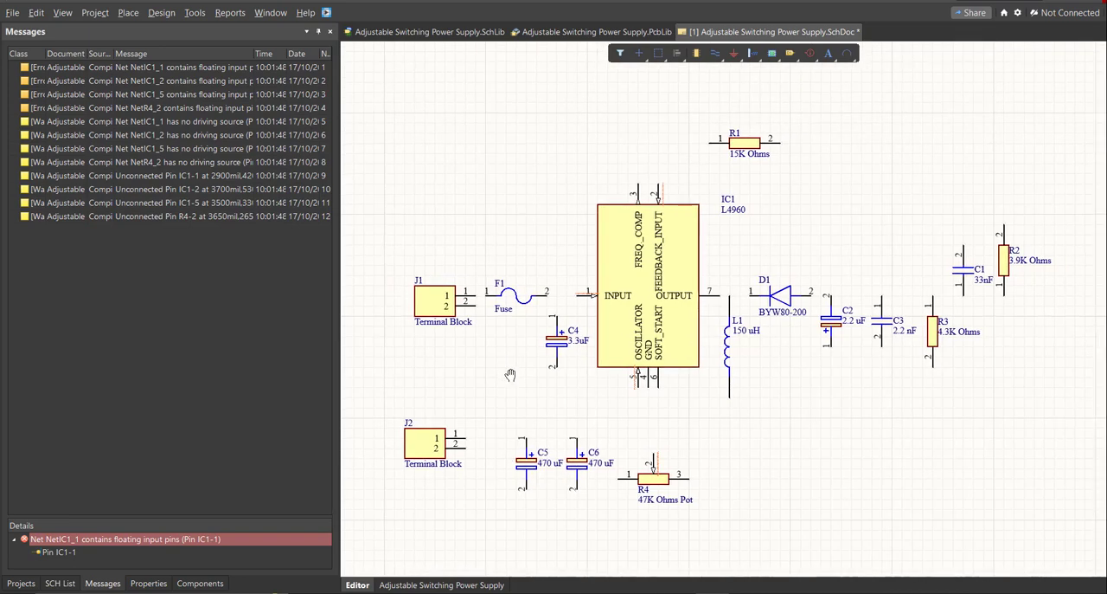
pyautogui.click(128, 12)
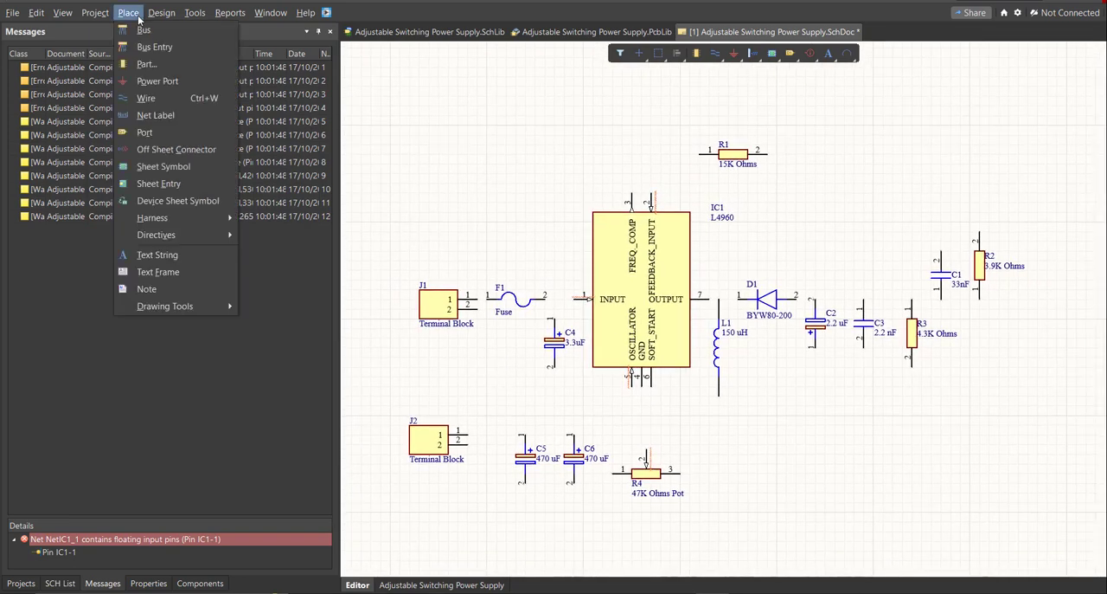
pyautogui.click(162, 99)
pyautogui.keyDown('ctrl'); pyautogui.scroll(5, 601, 345); pyautogui.keyUp('ctrl')
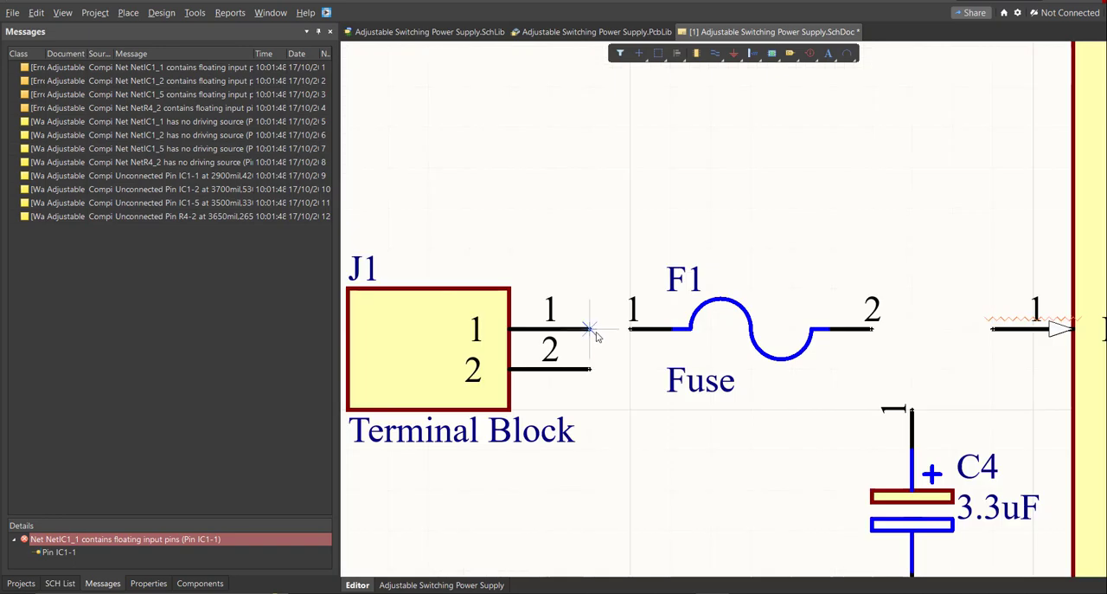
pyautogui.click(610, 338)
pyautogui.click(627, 337)
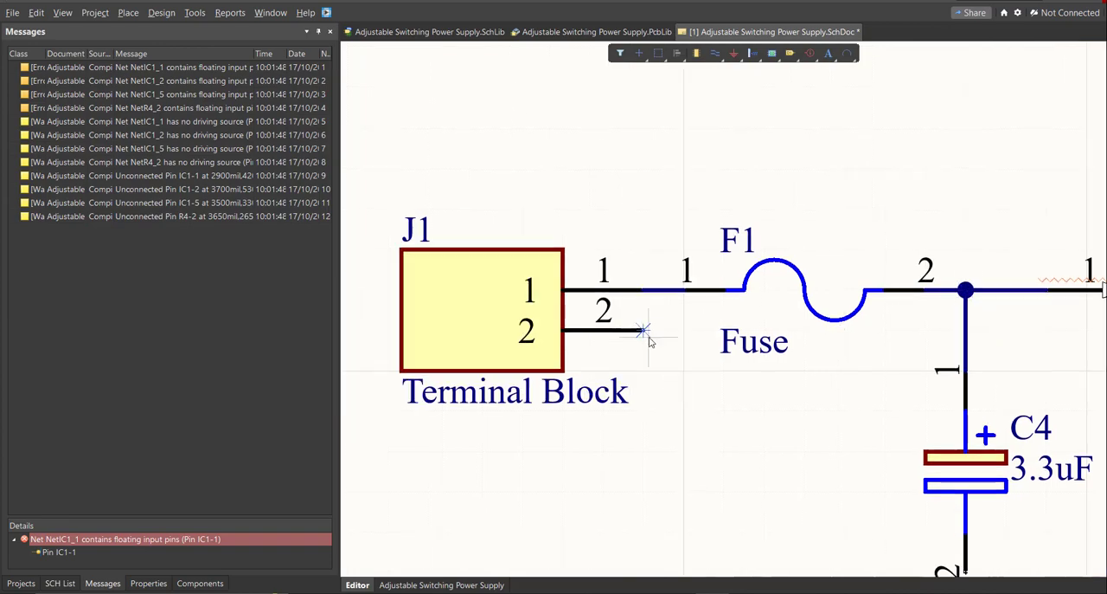
# Wire C4 pin 2 to IC1's GND pin, and J2 pin 1 along C5 and C6 to R4 pin 2.
pyautogui.keyDown('ctrl'); pyautogui.scroll(-3, 648, 338); pyautogui.keyUp('ctrl')
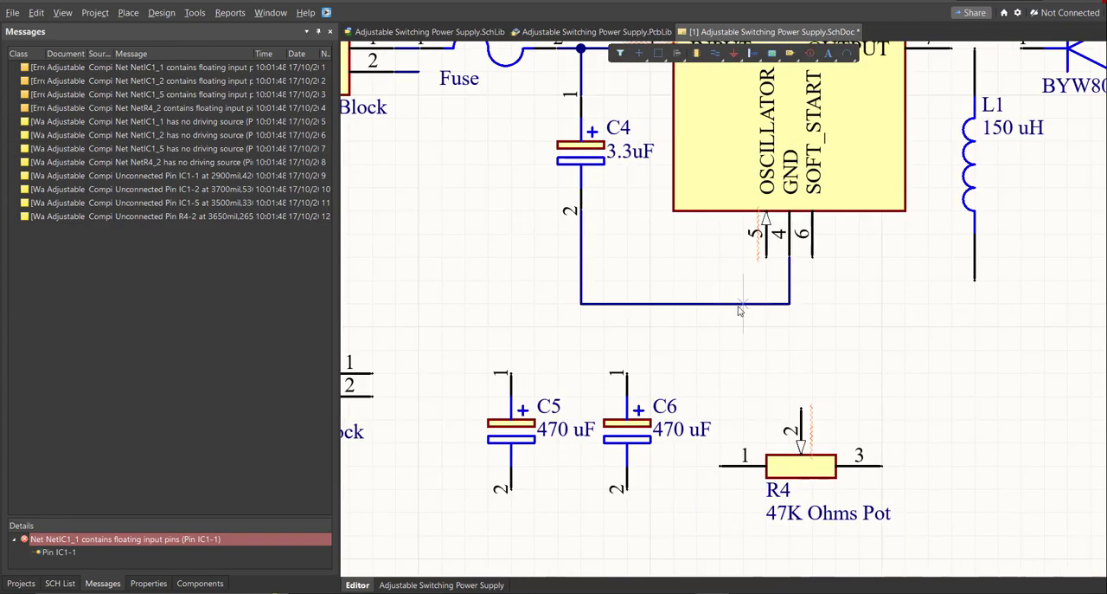
pyautogui.click(389, 368)
pyautogui.click(643, 369)
pyautogui.click(643, 368)
pyautogui.click(670, 418)
# Wire R4 pin 1 up to the J2 pin 1 line and join pin 2 of C5 and C6.
pyautogui.click(589, 477)
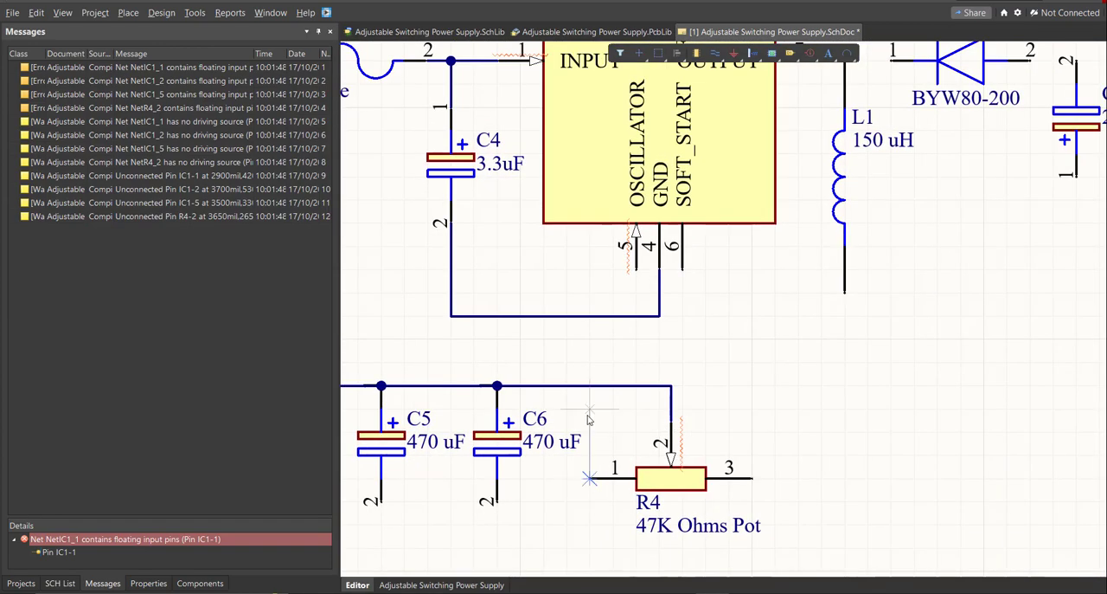
pyautogui.click(588, 383)
pyautogui.click(516, 462)
pyautogui.click(632, 462)
# Wire R4 pin 3 around the outer side of the circuit to R2 pin 2.
pyautogui.click(609, 467)
pyautogui.keyDown('ctrl'); pyautogui.scroll(-2, 608, 467); pyautogui.keyUp('ctrl')
pyautogui.click(1078, 153)
pyautogui.click(997, 153)
pyautogui.moveTo(951, 156); pyautogui.dragTo(944, 242, button='right')
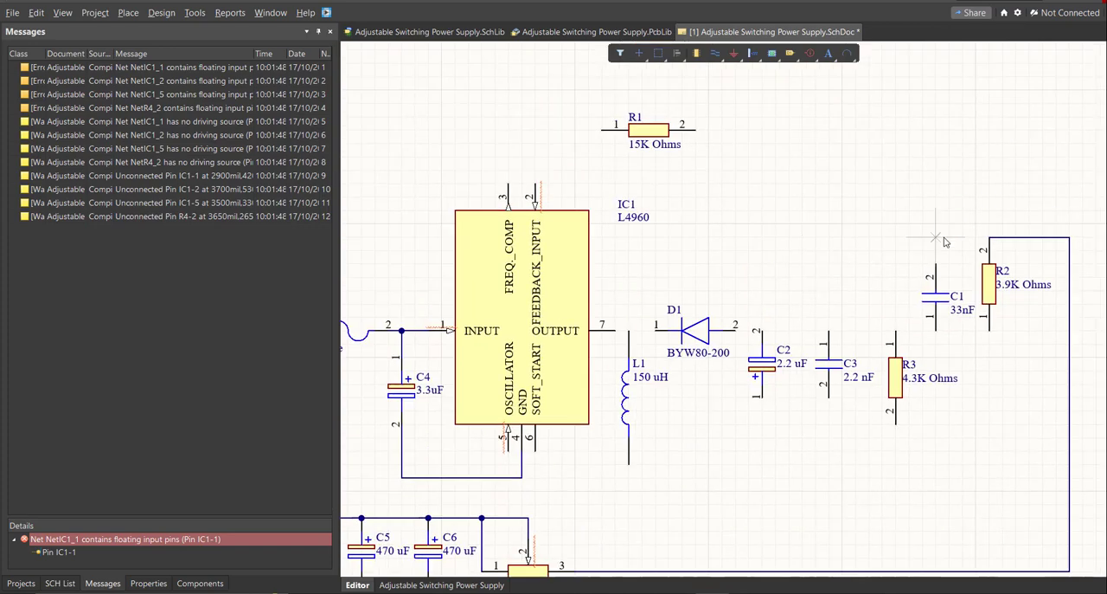
pyautogui.click(1014, 239)
pyautogui.moveTo(1014, 239); pyautogui.dragTo(1010, 172)
# Wire IC1's FREQ_COMP pin to R1 pin 1 and its FEEDBACK_INPUT pin to the R2 pin 2 line.
pyautogui.hotkey('ctrl', 'w')
pyautogui.keyDown('ctrl'); pyautogui.scroll(2, 544, 180); pyautogui.keyUp('ctrl')
pyautogui.click(524, 188)
pyautogui.click(473, 188)
pyautogui.click(654, 81)
# Wire R1 pin 2 to C1 pin 2, and run the output line from IC1 through L1 and D1 to C2, C3, R3, C1 and R2.
pyautogui.click(741, 198)
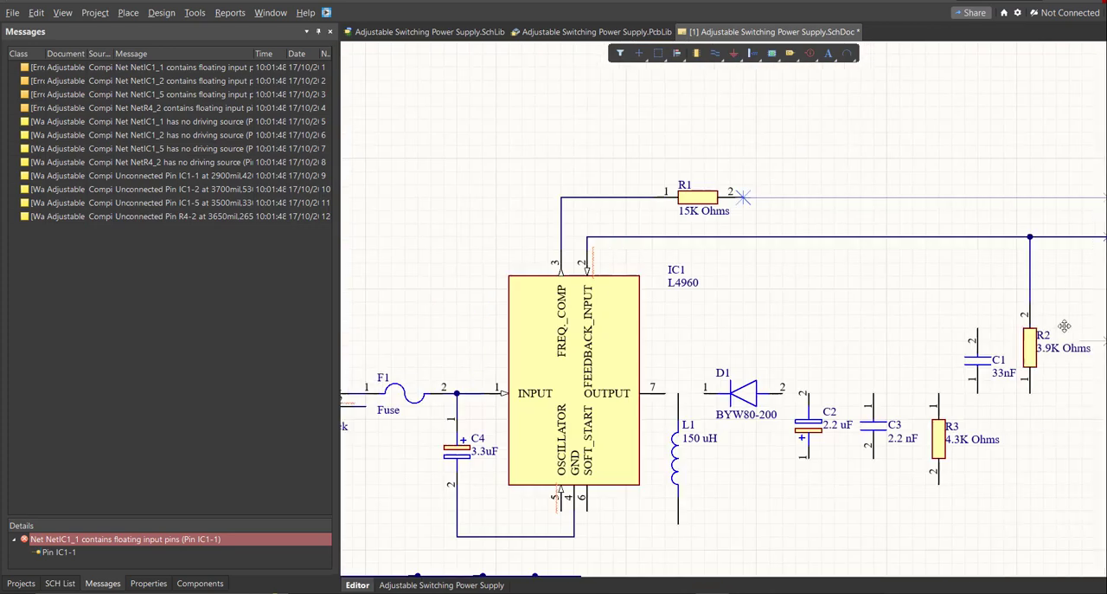
pyautogui.click(944, 332)
pyautogui.click(1018, 425)
pyautogui.click(671, 425)
pyautogui.click(729, 417)
pyautogui.click(673, 417)
pyautogui.keyDown('ctrl'); pyautogui.scroll(-4, 689, 303); pyautogui.keyUp('ctrl')
# Wire the lower end of L1 to the J2 pin 1 line and C2 pin 1 to IC1's SOFT_START pin.
pyautogui.keyDown('ctrl'); pyautogui.scroll(3, 720, 452); pyautogui.keyUp('ctrl')
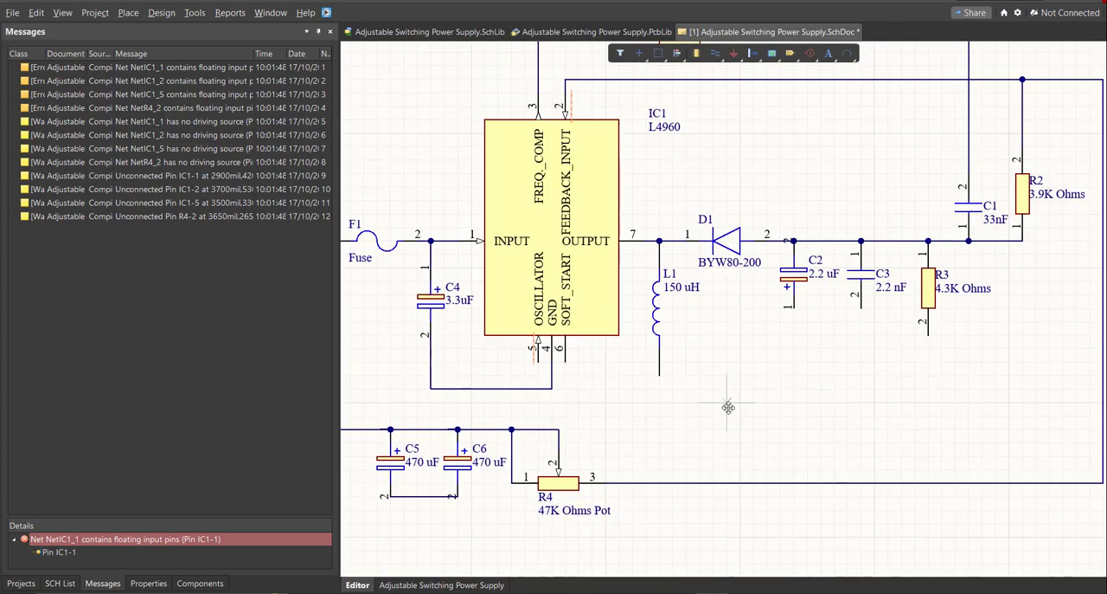
pyautogui.click(660, 378)
pyautogui.keyDown('ctrl'); pyautogui.scroll(2, 597, 449); pyautogui.keyUp('ctrl')
pyautogui.click(535, 419)
pyautogui.click(548, 412)
pyautogui.click(562, 444)
pyautogui.keyDown('ctrl'); pyautogui.scroll(3, 865, 389); pyautogui.keyUp('ctrl')
pyautogui.click(712, 343)
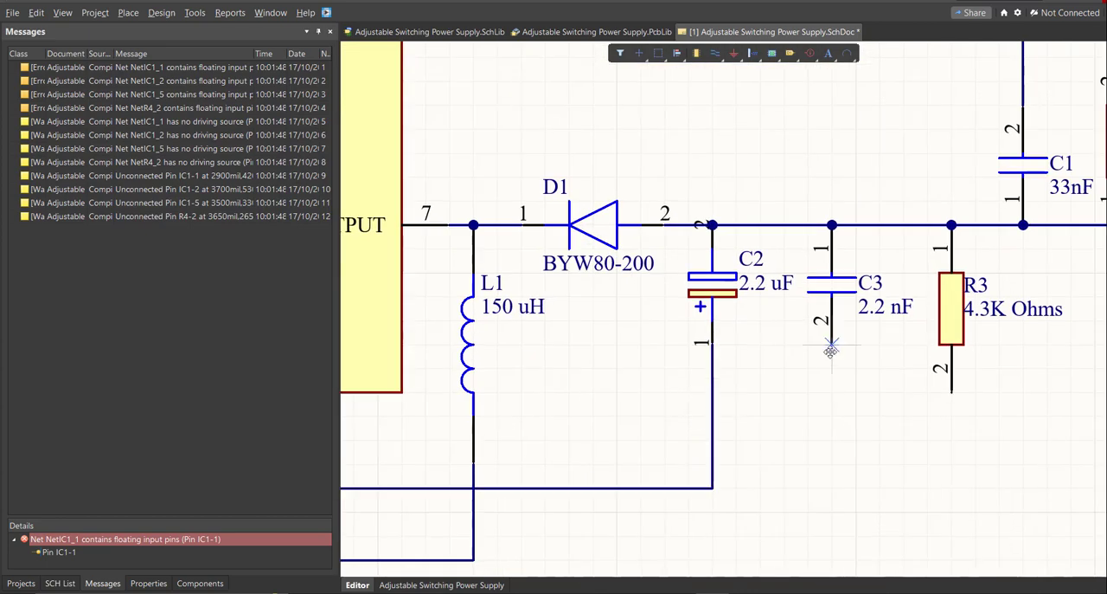
# Wire C3 pin 2 and R3 pin 2 to IC1's OSCILLATOR pin and finish wiring.
pyautogui.click(830, 345)
pyautogui.click(831, 535)
pyautogui.keyDown('ctrl'); pyautogui.scroll(-3, 814, 485); pyautogui.keyUp('ctrl')
pyautogui.click(510, 422)
pyautogui.keyDown('ctrl'); pyautogui.scroll(-3, 540, 422); pyautogui.keyUp('ctrl')
pyautogui.click(822, 375)
pyautogui.click(743, 469)
pyautogui.keyDown('ctrl'); pyautogui.scroll(-3, 782, 371); pyautogui.keyUp('ctrl')
pyautogui.keyDown('ctrl'); pyautogui.scroll(-1, 753, 389); pyautogui.keyUp('ctrl')
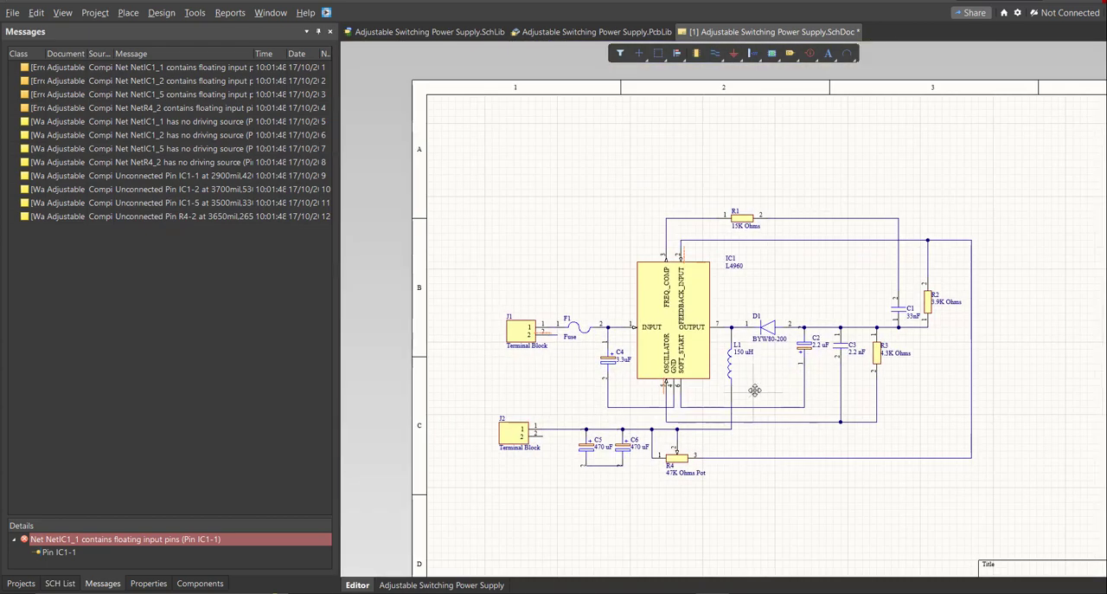
pyautogui.rightClick(754, 389)
pyautogui.click(885, 407)
pyautogui.keyDown('ctrl'); pyautogui.scroll(1, 761, 390); pyautogui.keyUp('ctrl')
pyautogui.click(926, 402)
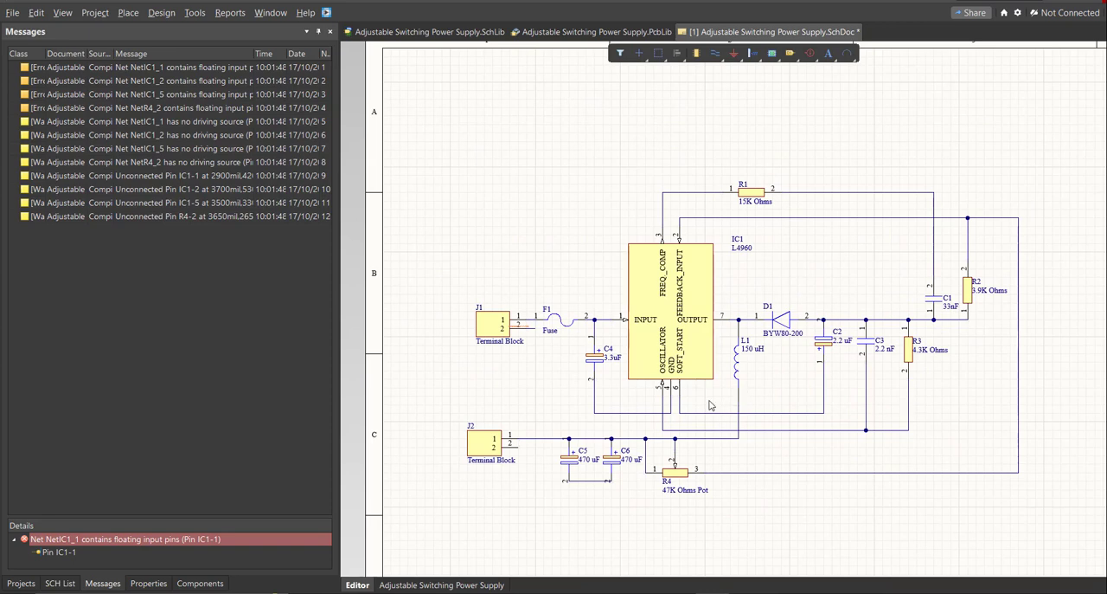
# Place a GND power port on pin 2 of capacitor C5.
pyautogui.keyDown('ctrl'); pyautogui.scroll(2, 709, 416); pyautogui.keyUp('ctrl')
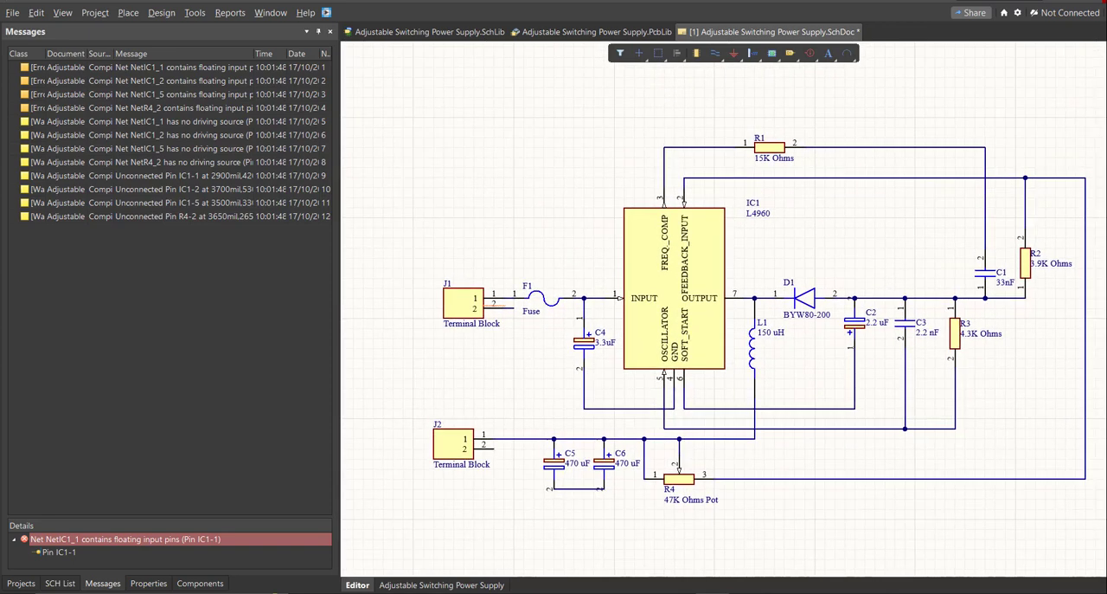
pyautogui.click(128, 12)
pyautogui.click(143, 81)
pyautogui.scroll(-3, 562, 354)
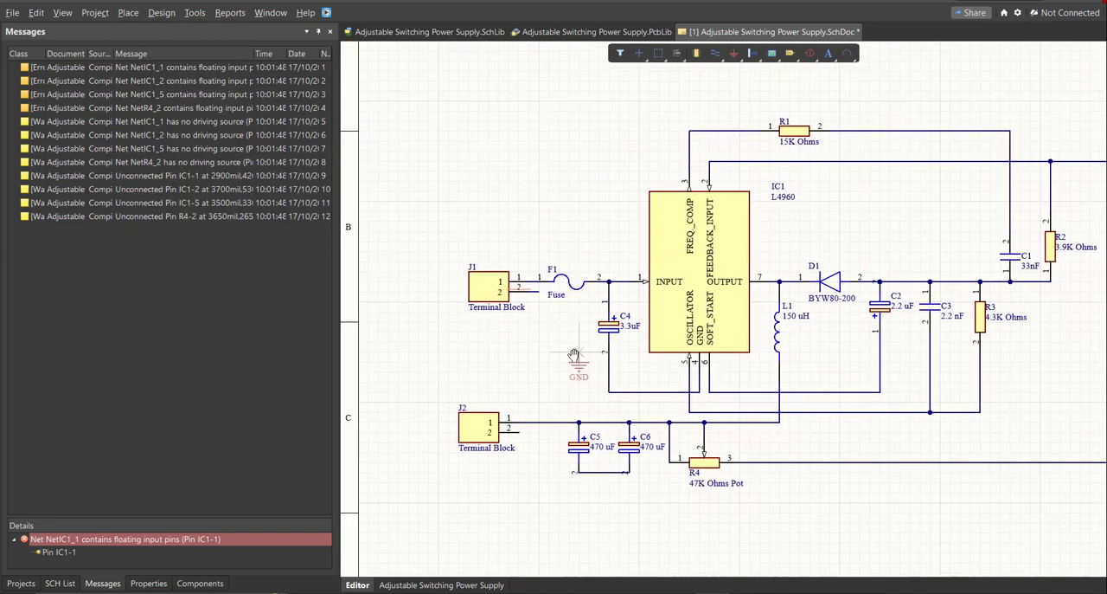
pyautogui.keyDown('ctrl'); pyautogui.scroll(10, 540, 325); pyautogui.keyUp('ctrl')
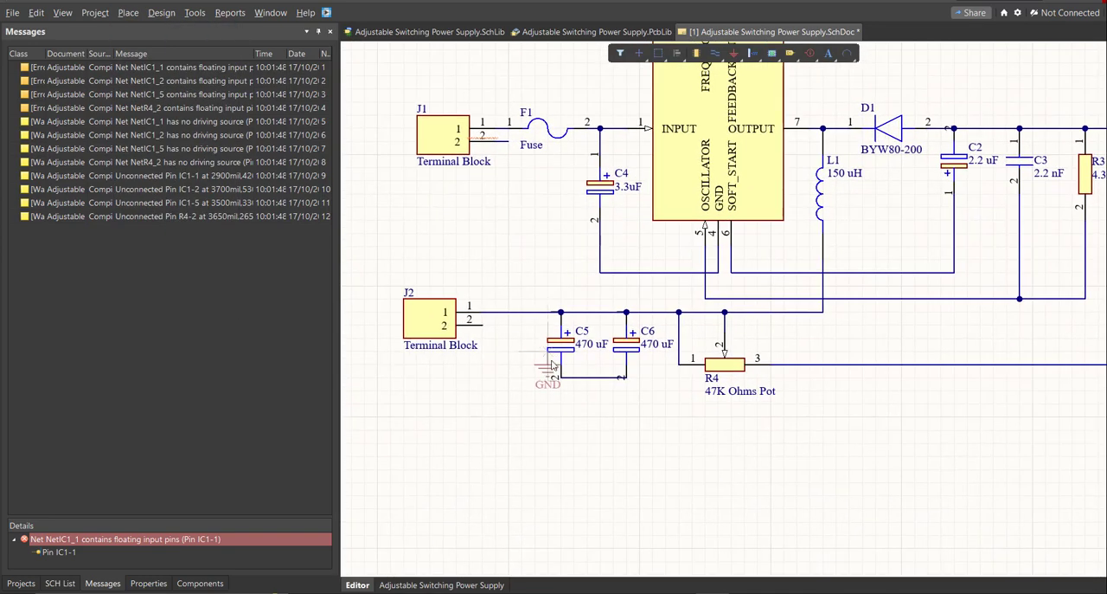
pyautogui.click(564, 363)
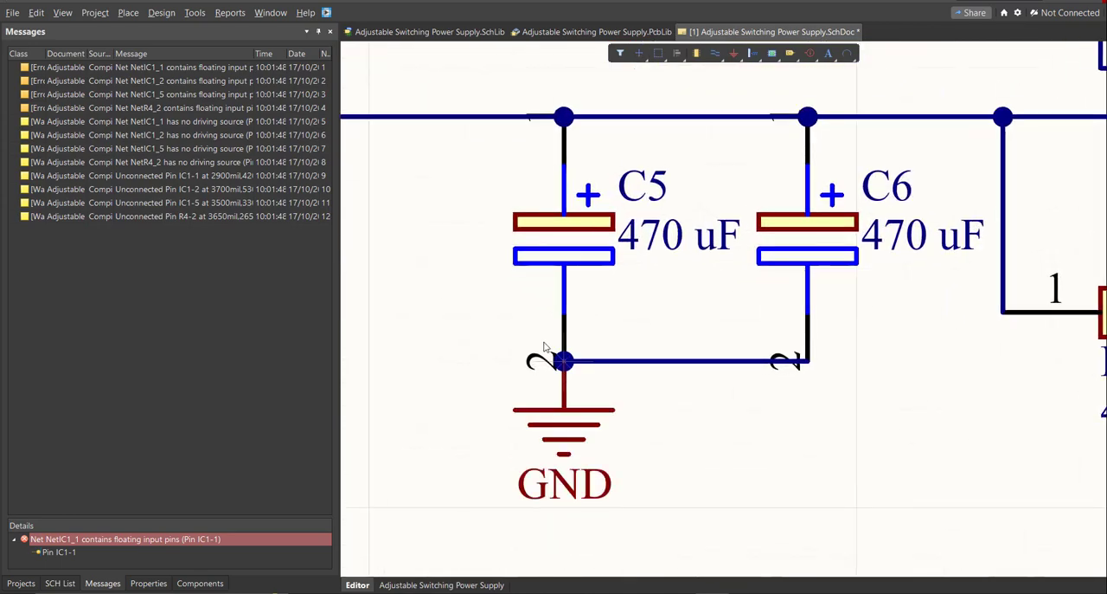
# Place further GND power ports below terminal blocks J1 and J2.
pyautogui.keyDown('ctrl'); pyautogui.scroll(-10, 408, 372); pyautogui.keyUp('ctrl')
pyautogui.keyDown('ctrl'); pyautogui.scroll(10, 485, 253); pyautogui.keyUp('ctrl')
pyautogui.click(486, 253)
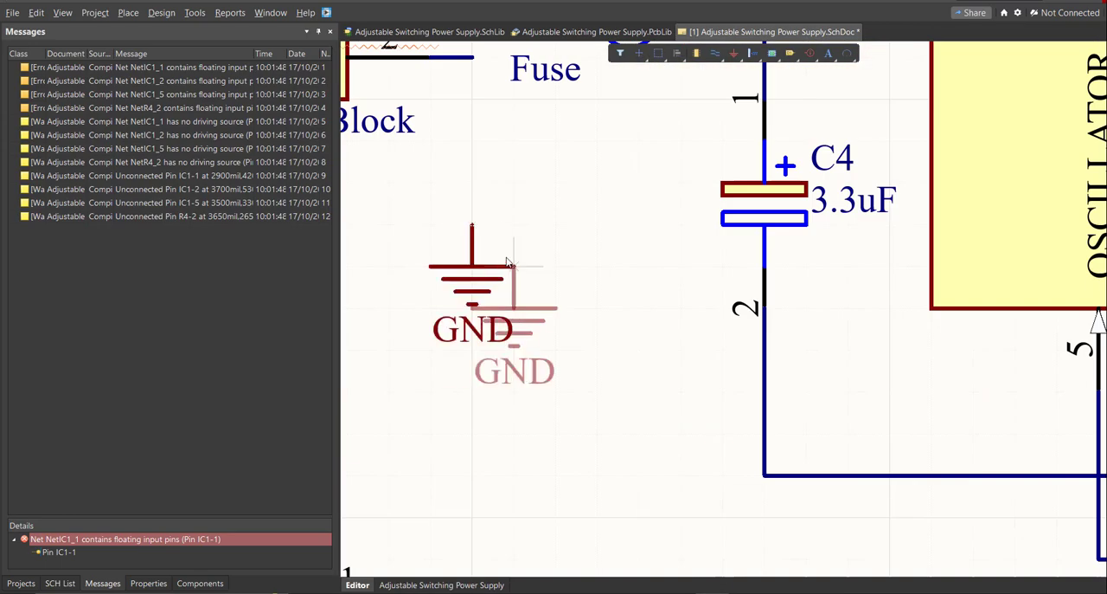
pyautogui.rightClick(510, 261)
pyautogui.keyDown('ctrl'); pyautogui.scroll(-2, 644, 355); pyautogui.keyUp('ctrl')
# Wire J1 pin 2 down to the GND port below it.
pyautogui.hotkey('ctrl', 'w')
pyautogui.click(524, 267)
pyautogui.click(524, 149)
pyautogui.keyDown('ctrl'); pyautogui.scroll(-3, 525, 150); pyautogui.keyUp('ctrl')
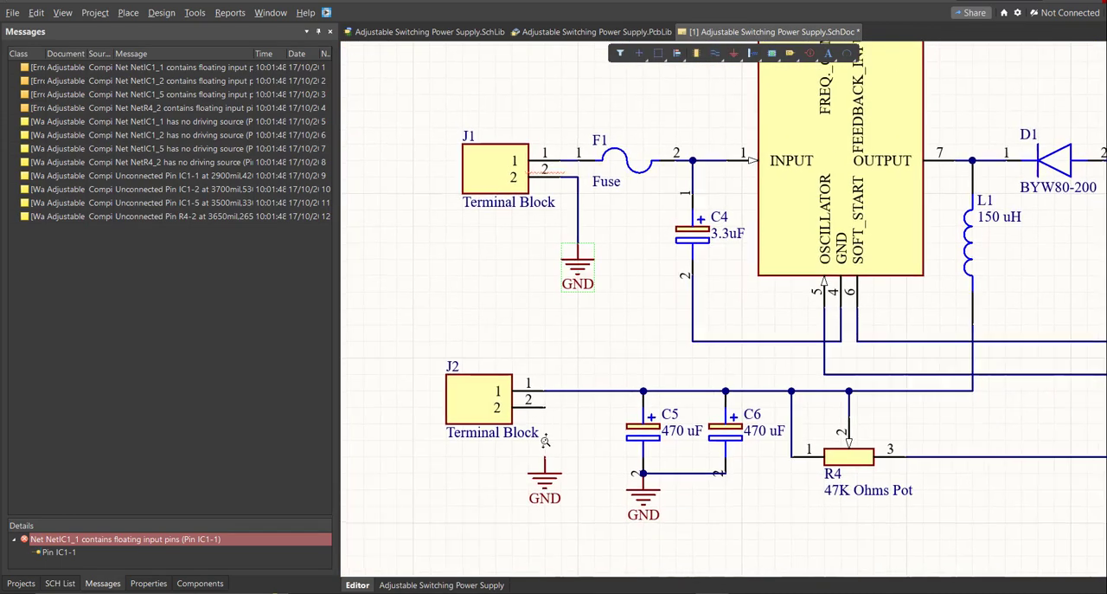
# Shift the GND port below J2 slightly right of pin 2 and wire it to J2 pin 2.
pyautogui.keyDown('ctrl'); pyautogui.scroll(3, 547, 442); pyautogui.keyUp('ctrl')
pyautogui.click(547, 473)
pyautogui.click(557, 388)
pyautogui.rightClick(554, 424)
pyautogui.moveTo(543, 473); pyautogui.dragTo(560, 442)
pyautogui.press('Delete')
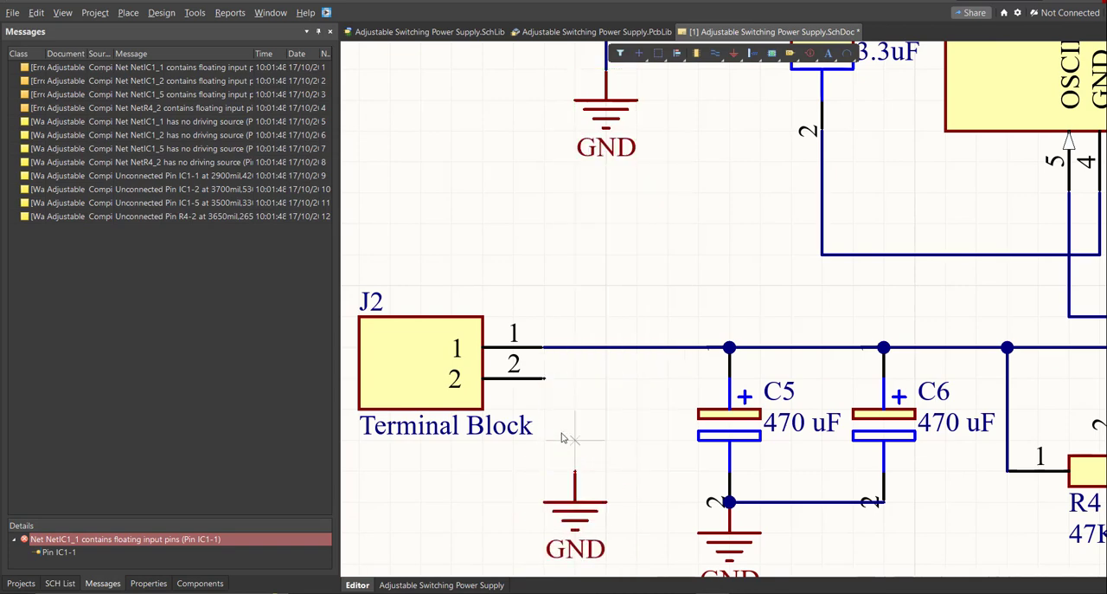
pyautogui.hotkey('ctrl', 'w')
pyautogui.click(575, 470)
pyautogui.click(544, 379)
pyautogui.rightClick(566, 344)
pyautogui.keyDown('ctrl'); pyautogui.scroll(-6, 569, 344); pyautogui.keyUp('ctrl')
pyautogui.moveTo(633, 420); pyautogui.dragTo(494, 376, button='right')
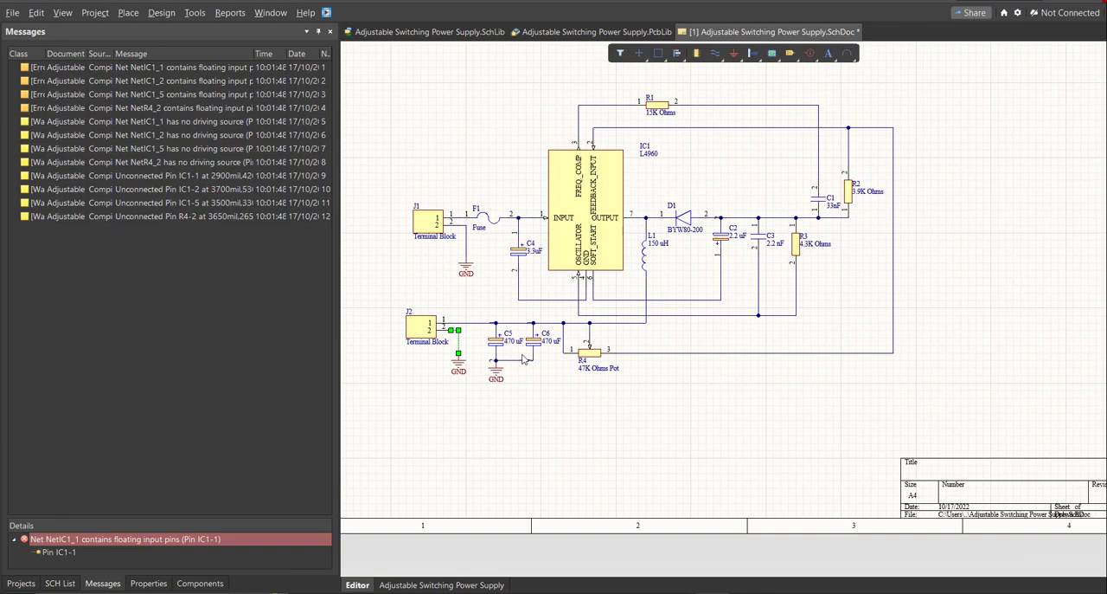
# Set the schematic sheet's units to mm and its page format to Custom.
pyautogui.hotkey('ctrl', 'pagedown')
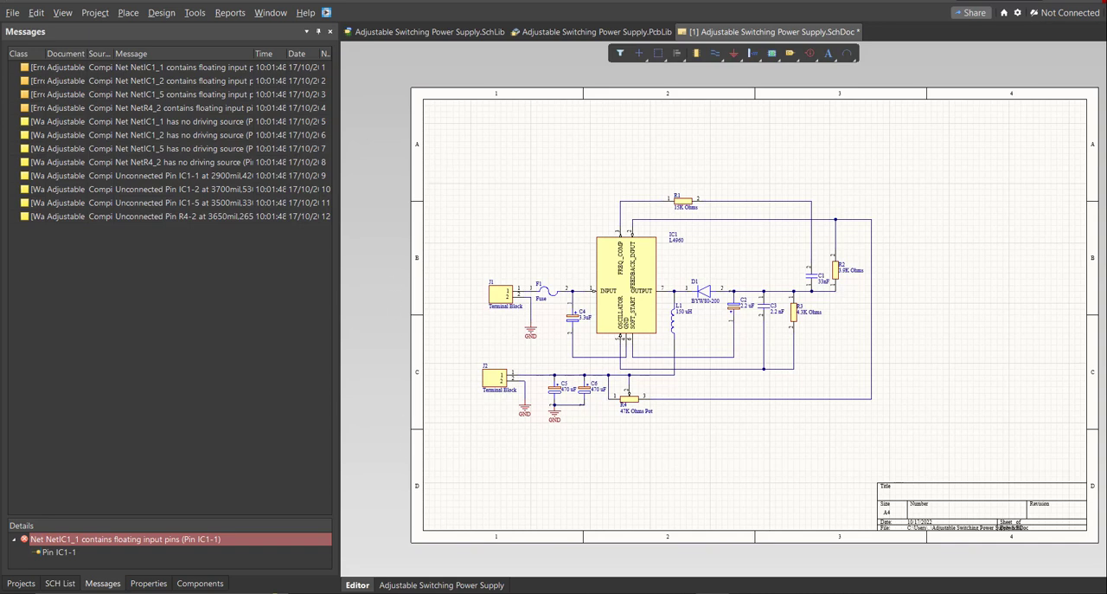
pyautogui.click(148, 583)
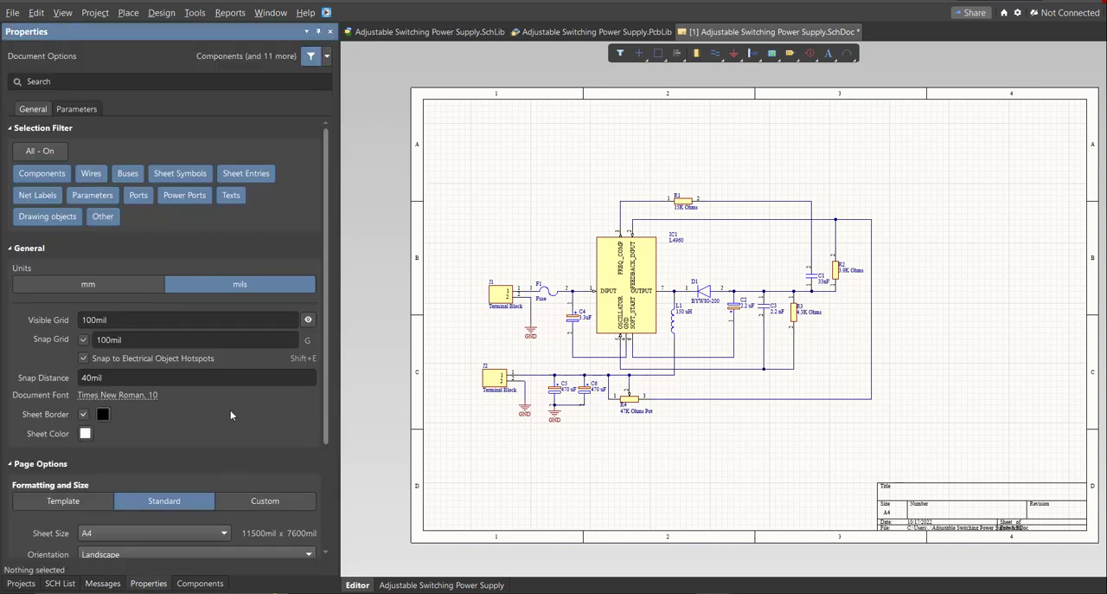
pyautogui.click(118, 283)
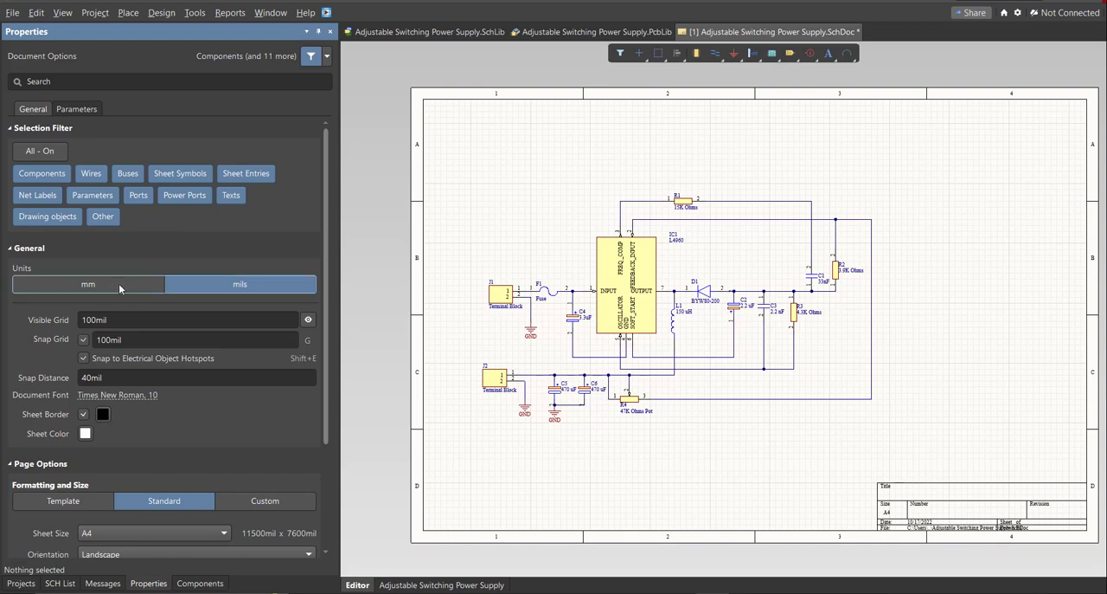
pyautogui.scroll(-2, 302, 414)
pyautogui.click(269, 430)
pyautogui.scroll(-2, 238, 380)
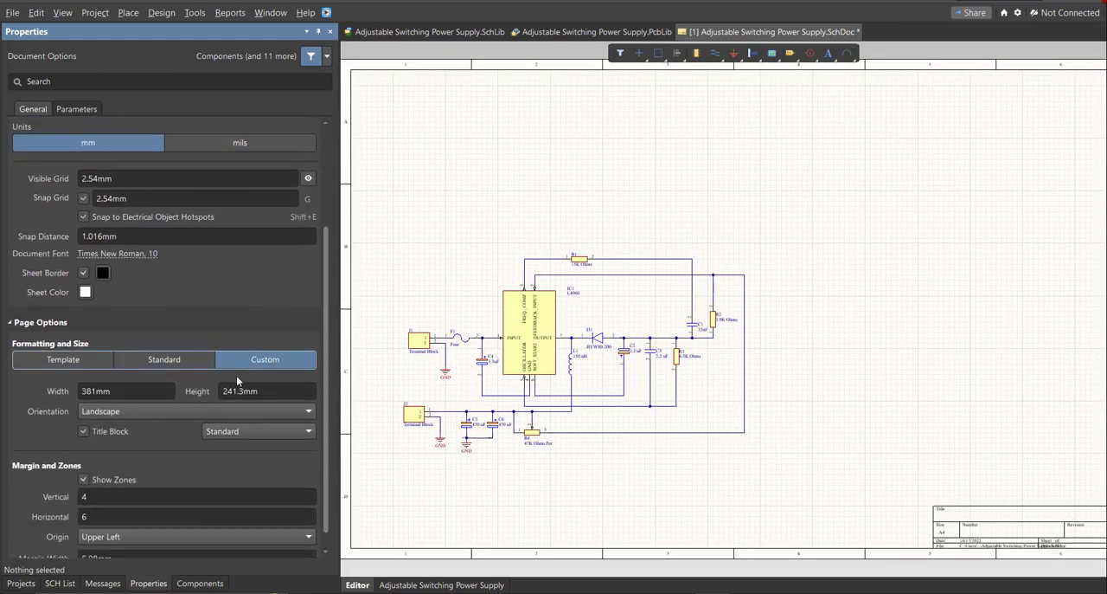
# Set the custom sheet width to 200 mm.
pyautogui.click(133, 392)
pyautogui.click(276, 391)
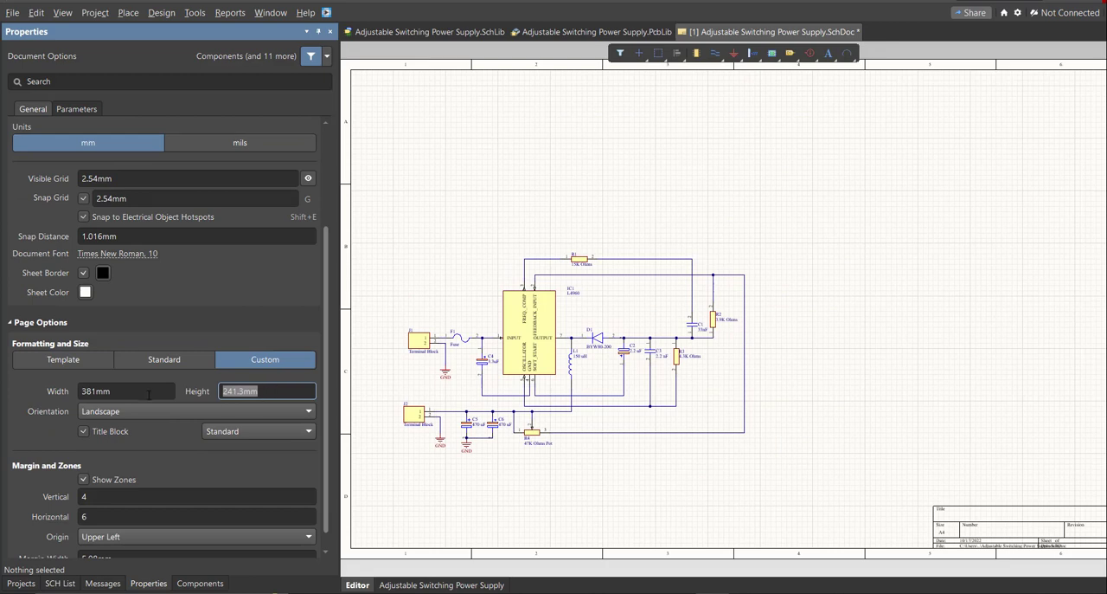
pyautogui.click(148, 392)
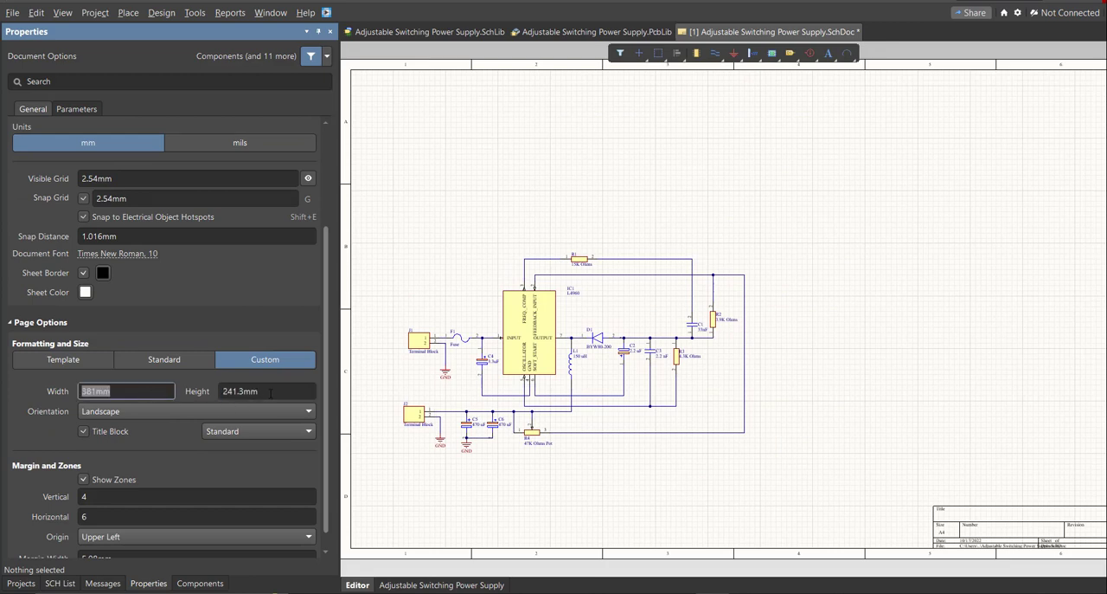
pyautogui.write('200')
pyautogui.press('Tab')
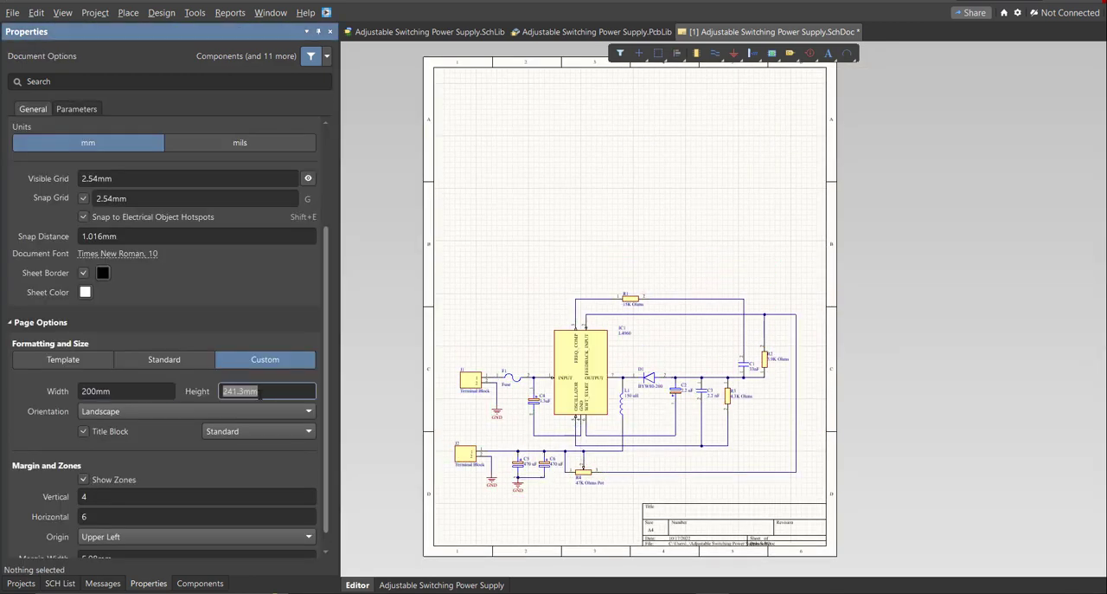
# Set the custom sheet height to 150 mm and both the vertical and horizontal zones to 2.
pyautogui.write('150')
pyautogui.press('Return')
pyautogui.click(97, 498)
pyautogui.write('2')
pyautogui.press('Tab')
pyautogui.write('2')
pyautogui.keyDown('ctrl'); pyautogui.scroll(2, 558, 493); pyautogui.keyUp('ctrl')
pyautogui.moveTo(565, 482); pyautogui.dragTo(579, 468, button='right')
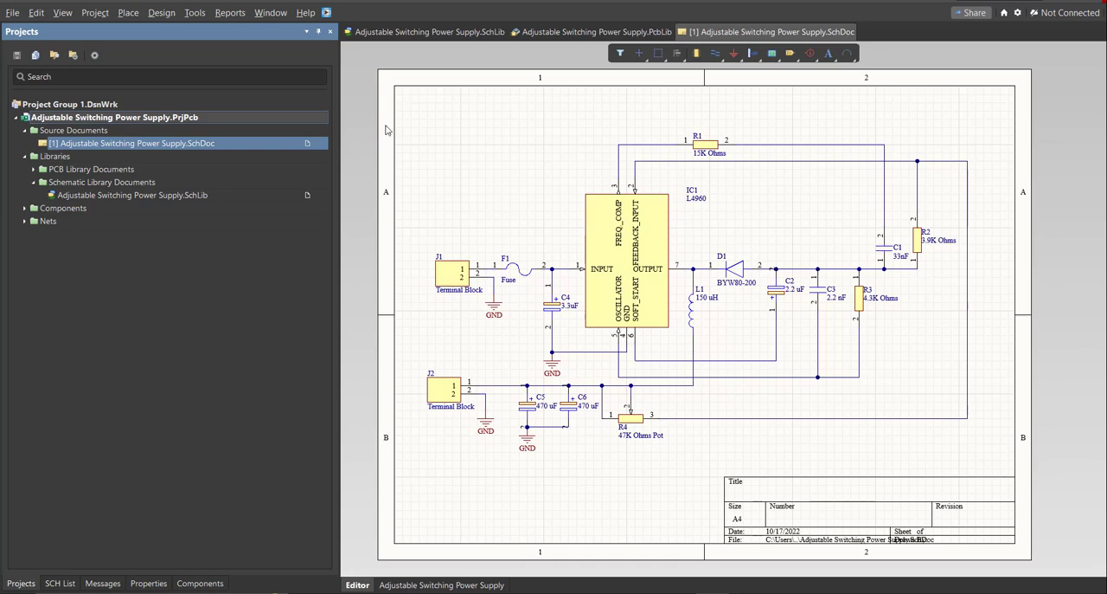
# Validate the Adjustable Switching Power Supply PCB project and check the compile messages.
pyautogui.rightClick(278, 122)
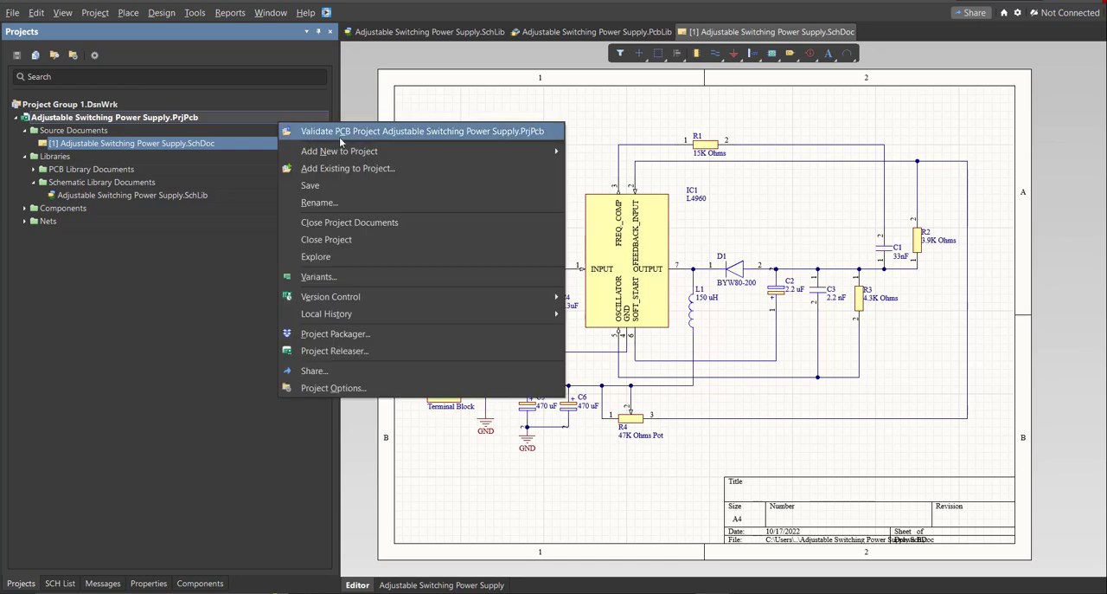
pyautogui.click(343, 131)
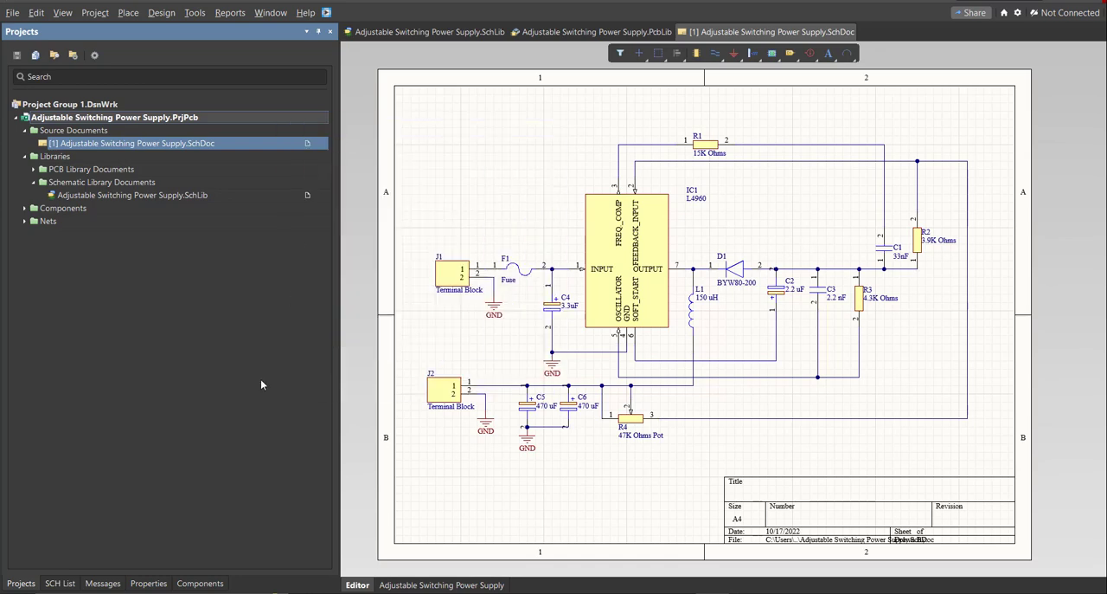
pyautogui.click(103, 582)
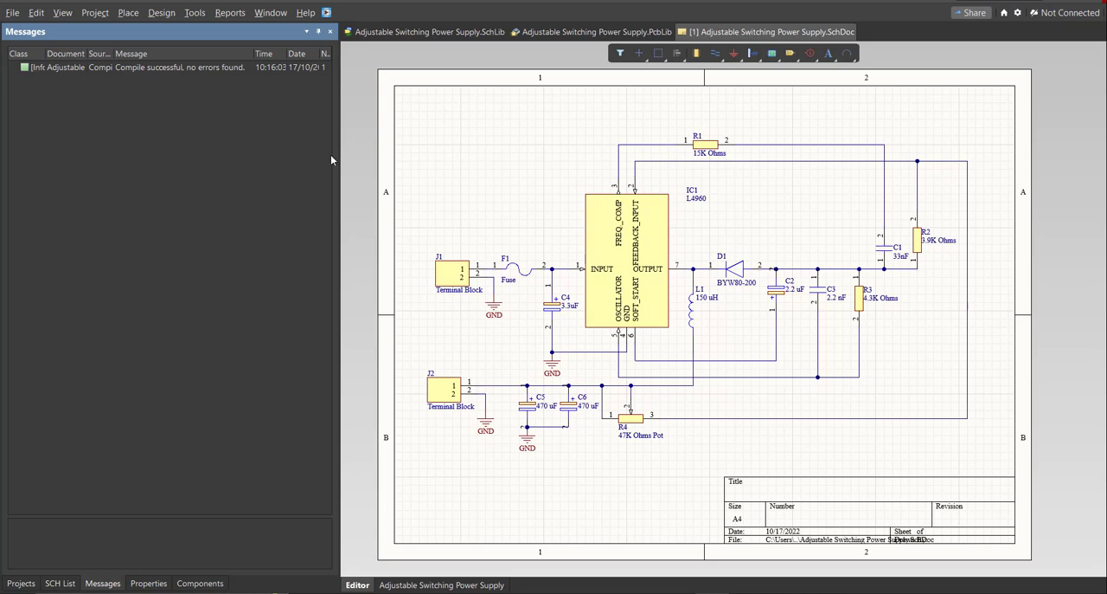
pyautogui.moveTo(333, 160); pyautogui.dragTo(452, 175)
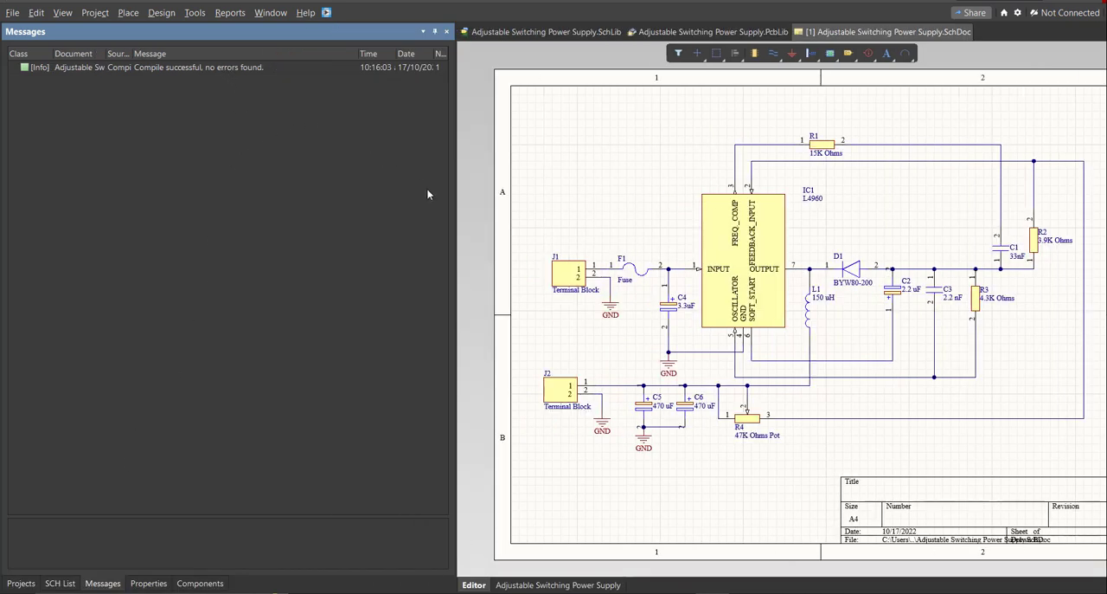
# Add a new PCB document to the Adjustable Switching Power Supply project.
pyautogui.click(21, 582)
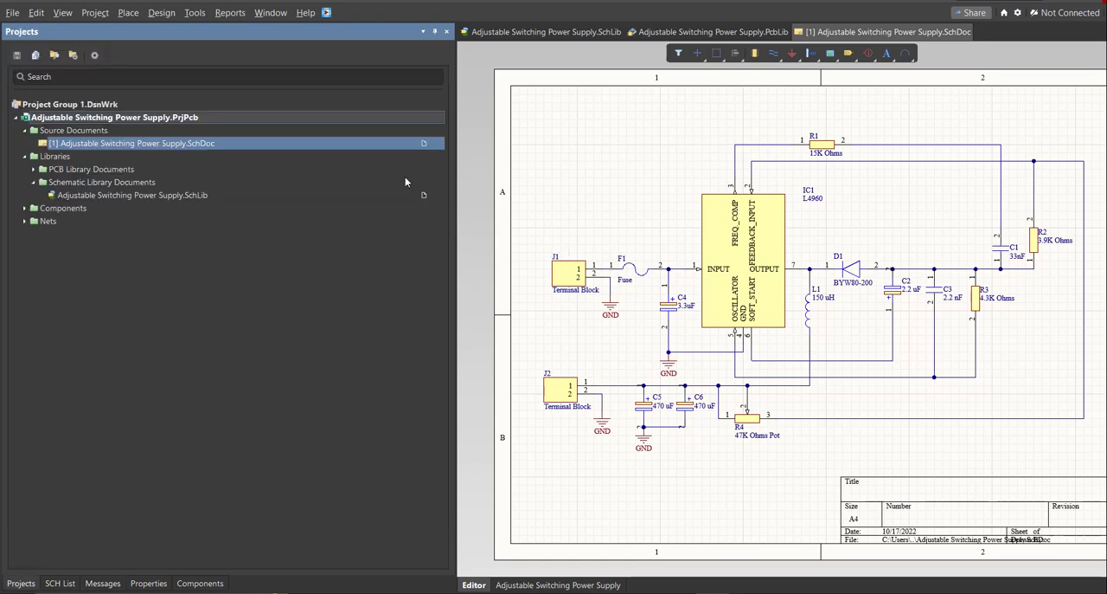
pyautogui.click(12, 13)
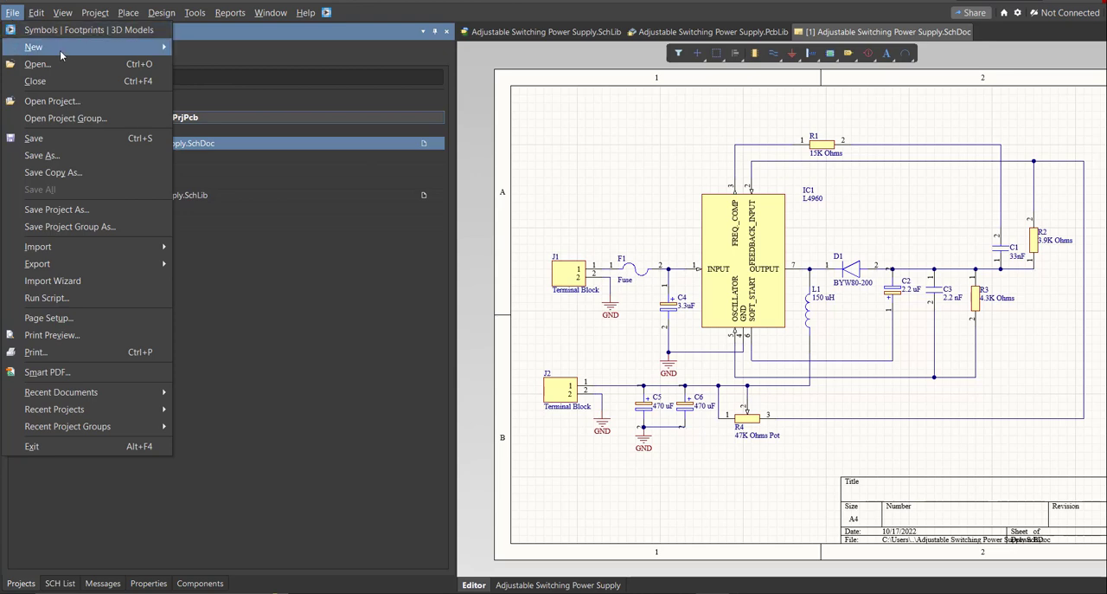
pyautogui.moveTo(117, 52)
pyautogui.click(258, 84)
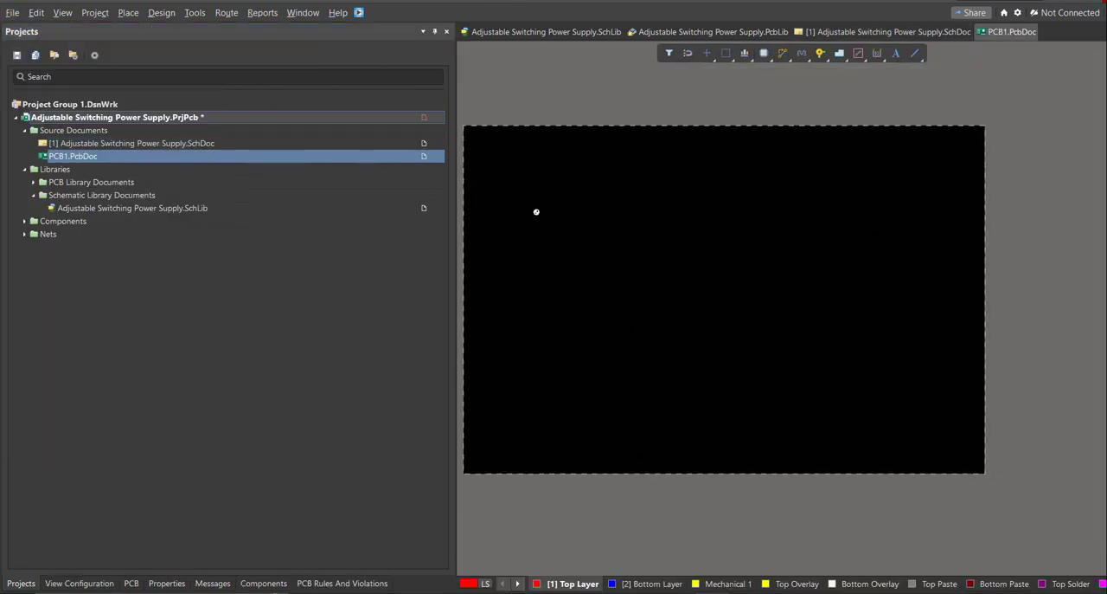
pyautogui.moveTo(494, 210); pyautogui.dragTo(540, 211, button='right')
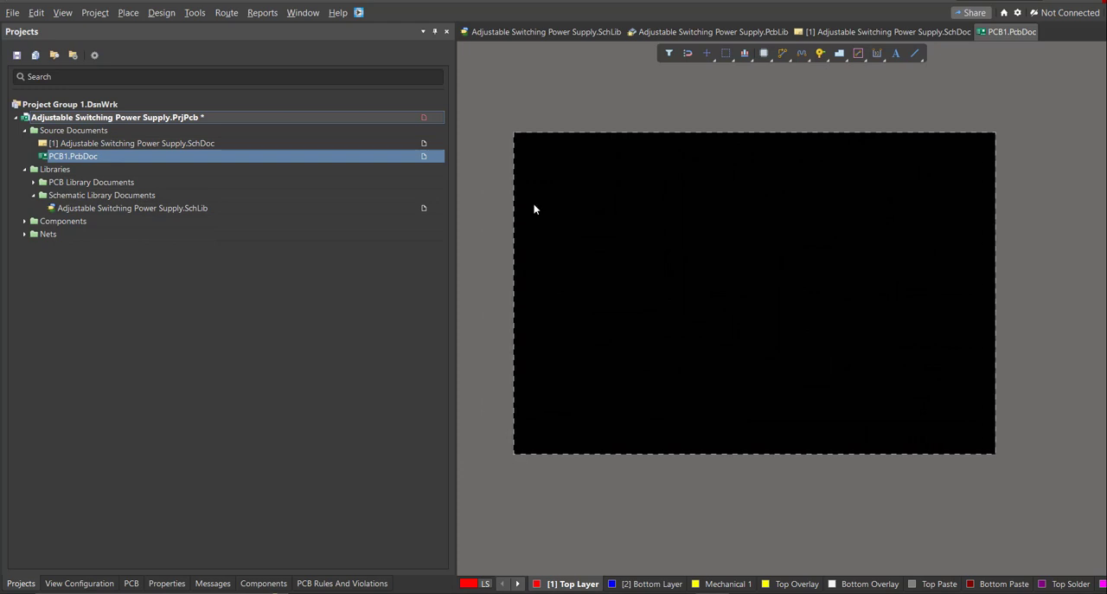
# Save the new PCB document as "Adjustable Switching Power Supply" in the project folder.
pyautogui.rightClick(309, 156)
pyautogui.click(355, 204)
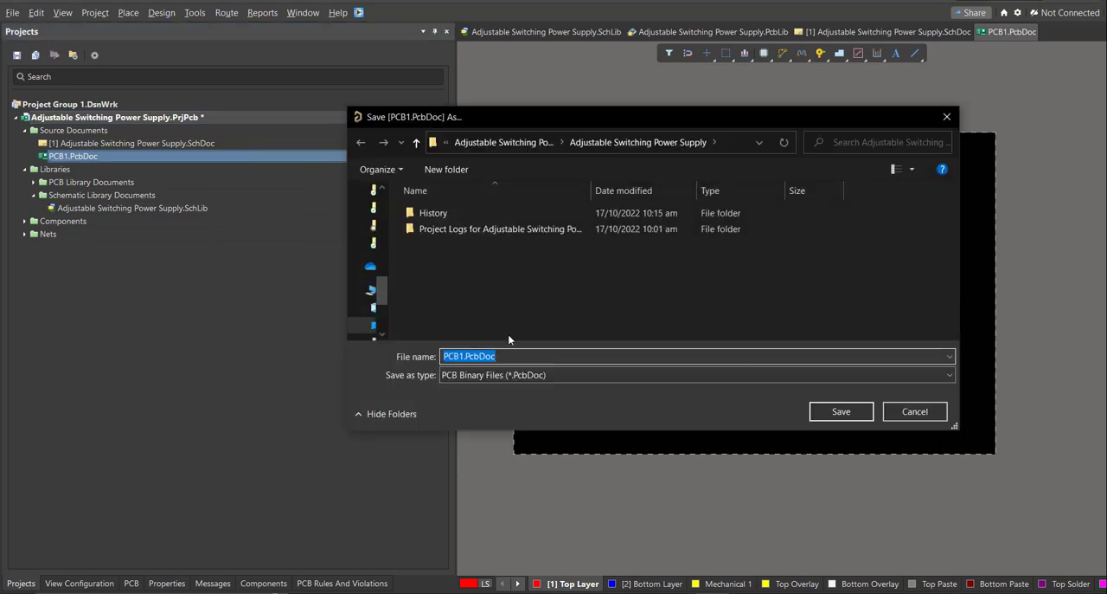
pyautogui.write('A')
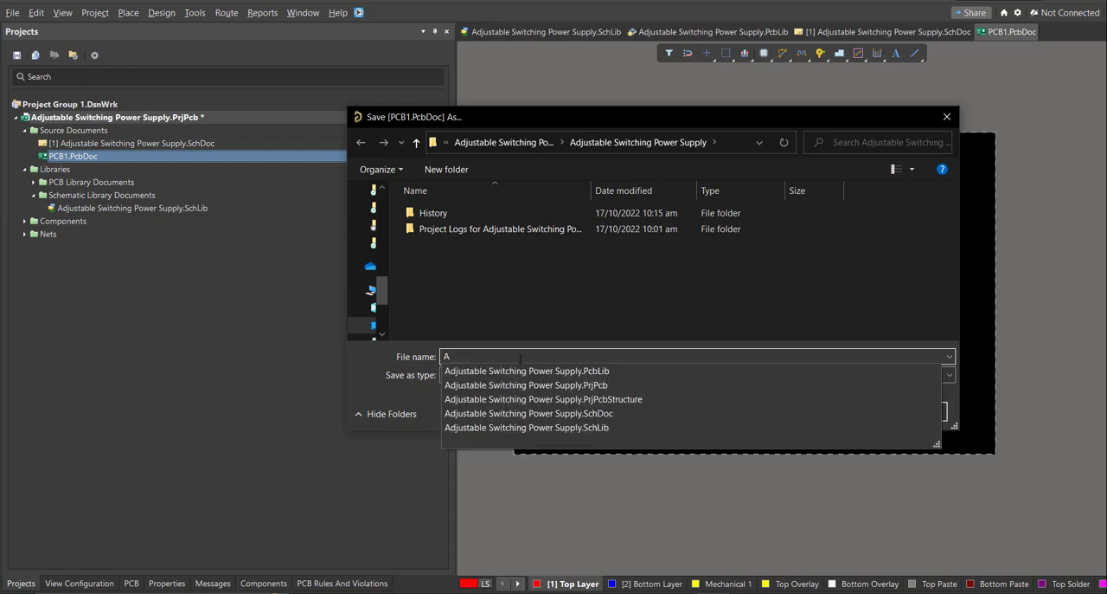
pyautogui.click(526, 372)
pyautogui.press('Right')
pyautogui.press('BackSpace')
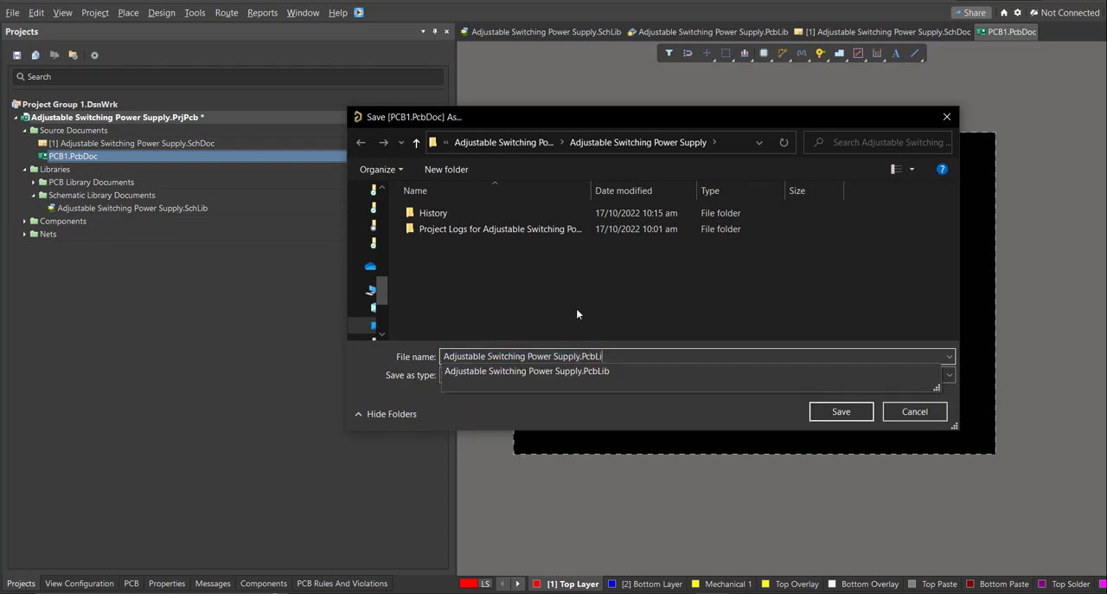
pyautogui.press('BackSpace')
pyautogui.press('BackSpace')
pyautogui.press('BackSpace')
pyautogui.press('BackSpace')
pyautogui.press('BackSpace')
pyautogui.press('BackSpace')
pyautogui.click(608, 320)
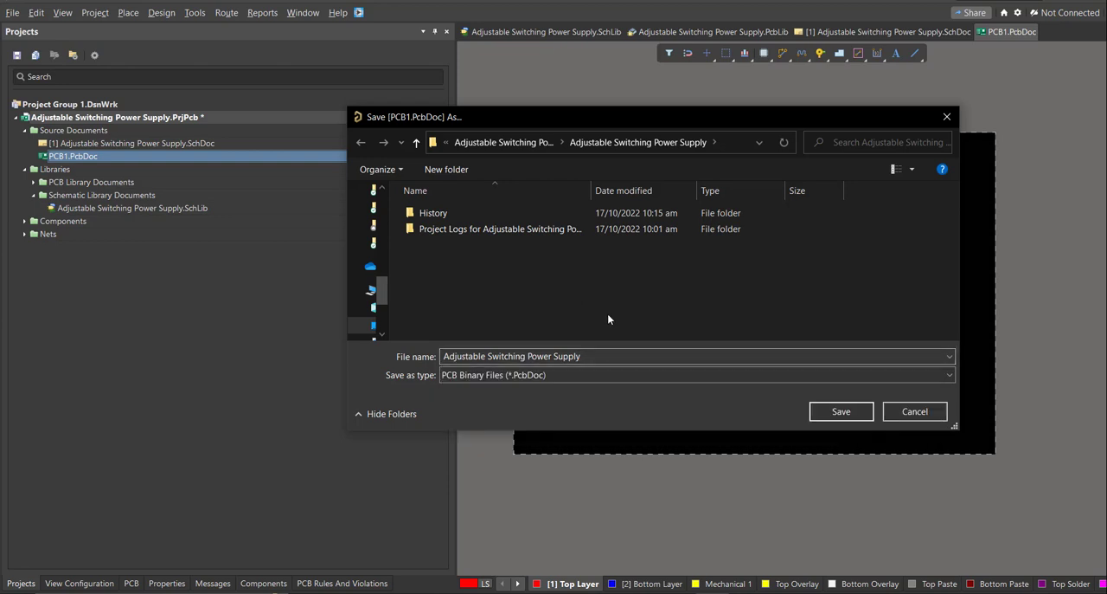
pyautogui.click(820, 406)
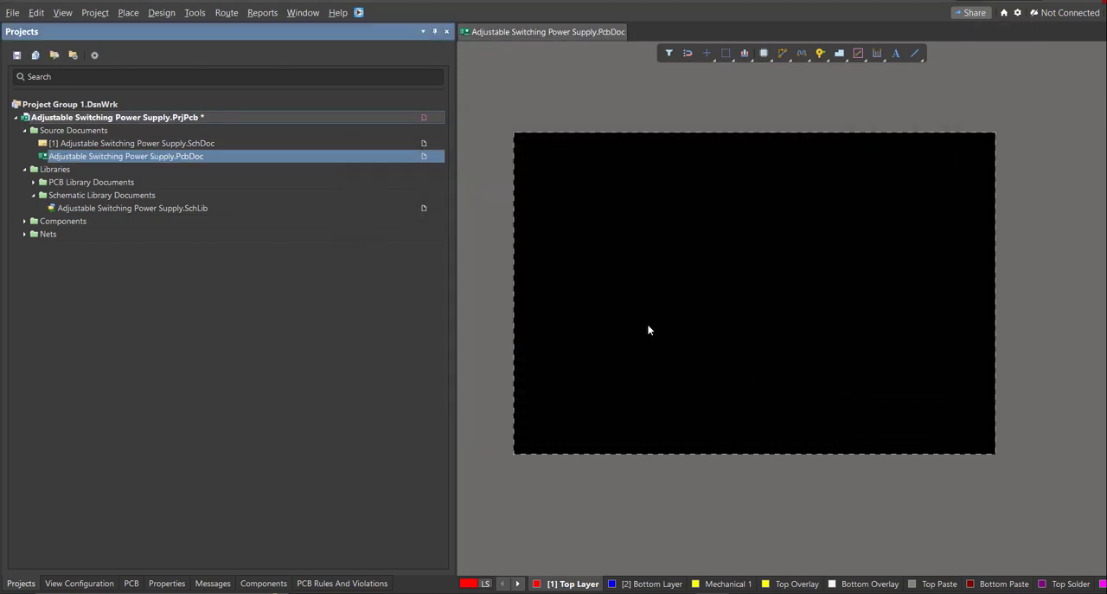
# Update the PCB document from the schematic, validating and executing all component, net, class and room changes.
pyautogui.doubleClick(220, 143)
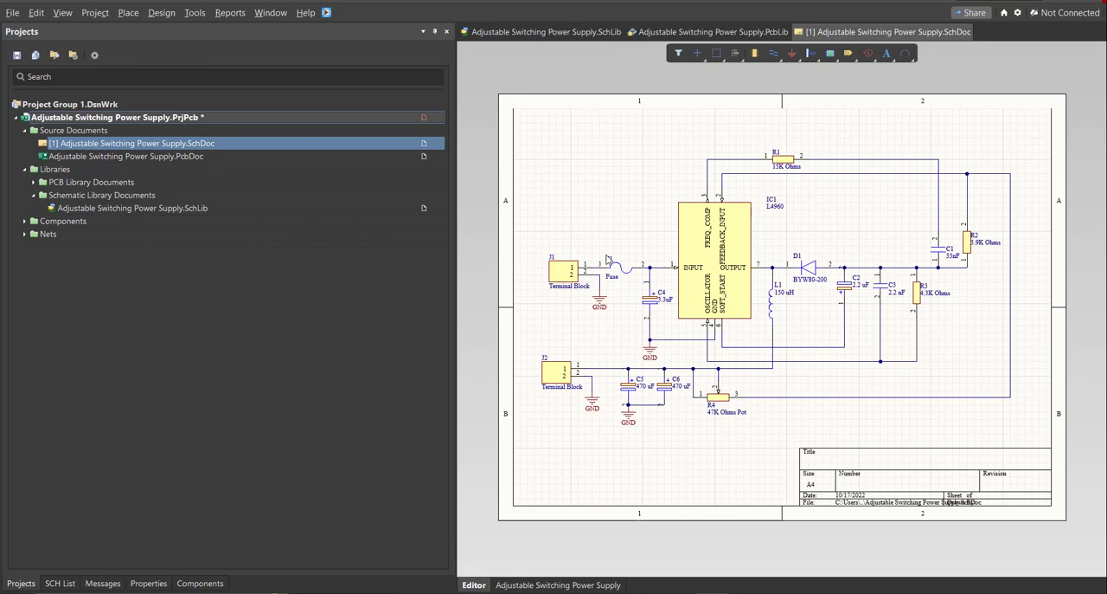
pyautogui.click(161, 12)
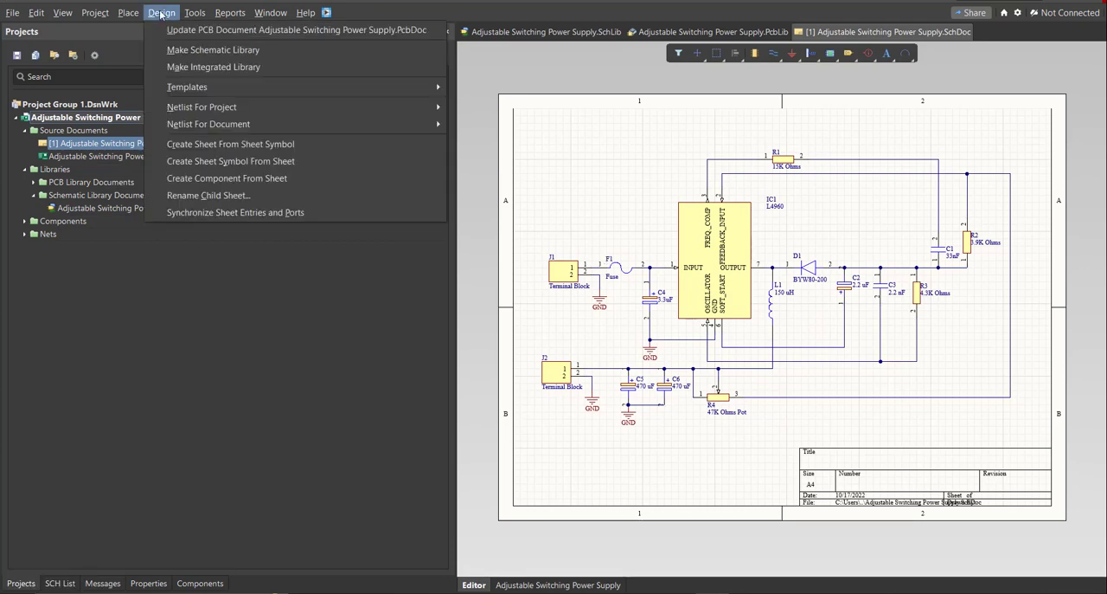
pyautogui.click(215, 31)
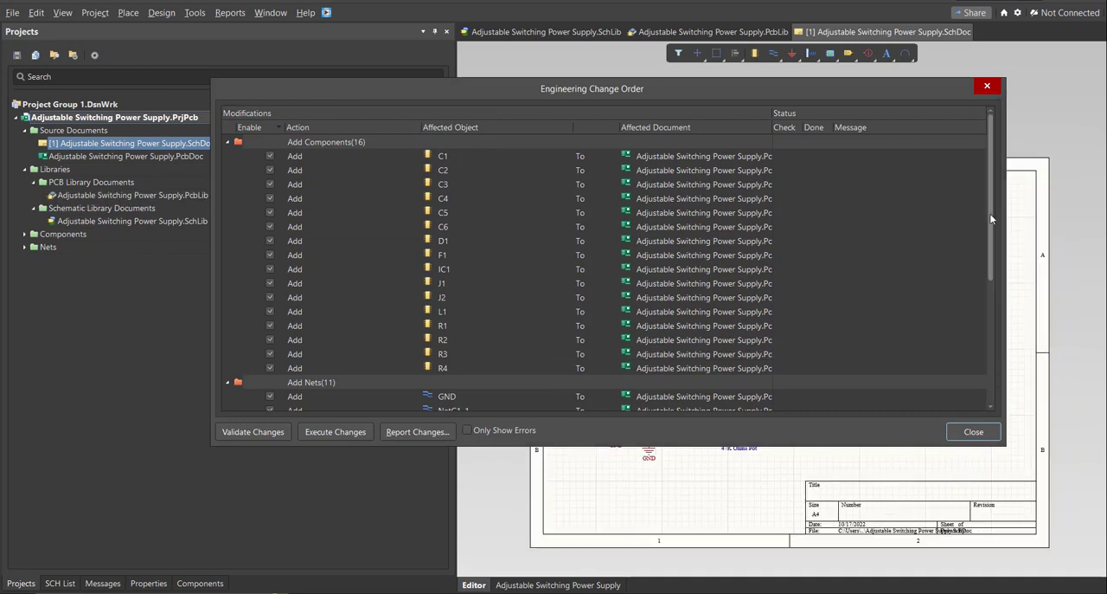
pyautogui.moveTo(993, 211)
pyautogui.mouseDown()
pyautogui.moveTo(993, 223)
pyautogui.moveTo(996, 199)
pyautogui.mouseUp()
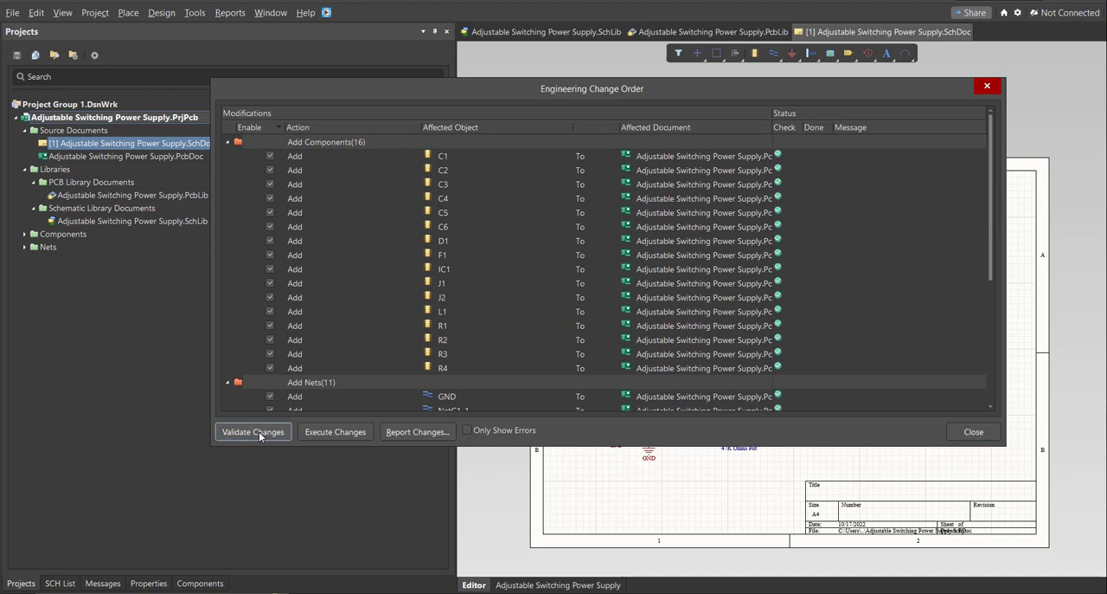
pyautogui.click(305, 434)
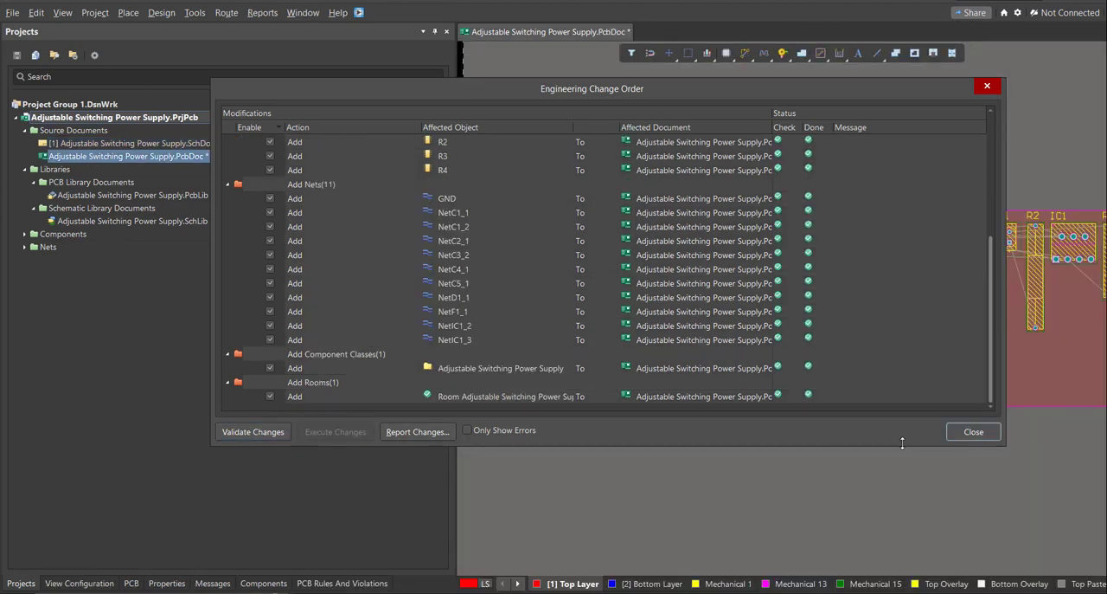
pyautogui.click(960, 431)
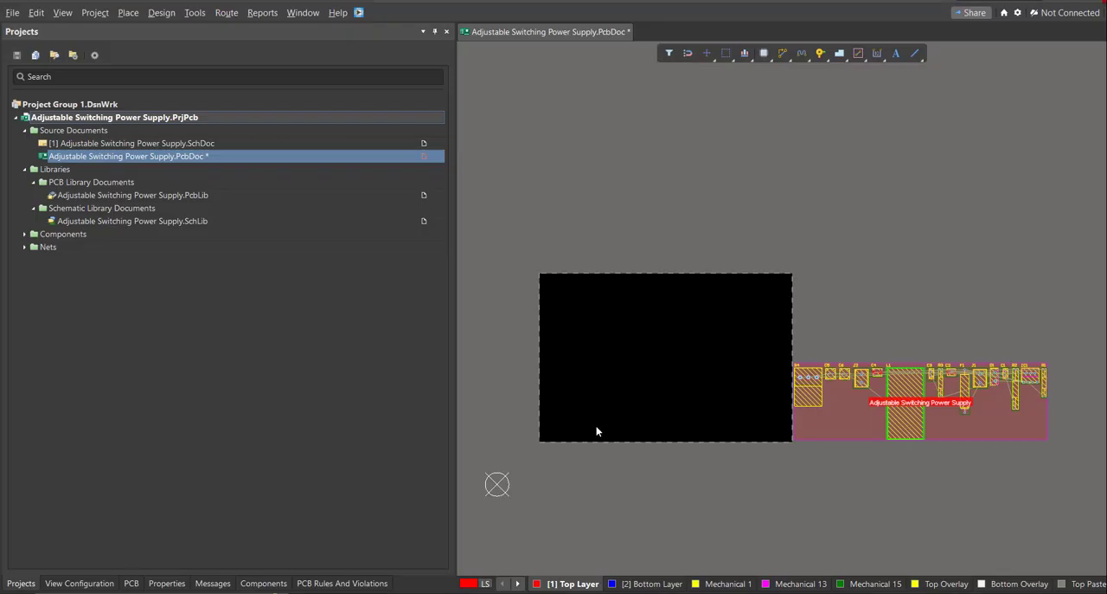
# Arrange the imported components on the left part of the board, with L1 above the others and J1, R4 and J2 along the bottom edge.
pyautogui.keyDown('ctrl'); pyautogui.scroll(1, 642, 406); pyautogui.keyUp('ctrl')
pyautogui.moveTo(645, 429); pyautogui.dragTo(614, 457, button='right')
pyautogui.keyDown('ctrl'); pyautogui.scroll(-1, 646, 443); pyautogui.keyUp('ctrl')
pyautogui.moveTo(812, 417); pyautogui.dragTo(530, 450)
pyautogui.moveTo(868, 406); pyautogui.dragTo(589, 459)
pyautogui.moveTo(919, 428); pyautogui.dragTo(579, 344)
pyautogui.moveTo(983, 418); pyautogui.dragTo(556, 423)
pyautogui.moveTo(846, 397); pyautogui.dragTo(580, 422)
pyautogui.moveTo(956, 407); pyautogui.dragTo(520, 393)
pyautogui.moveTo(1001, 402); pyautogui.dragTo(616, 409)
pyautogui.moveTo(1042, 413); pyautogui.dragTo(629, 445)
pyautogui.moveTo(1019, 404); pyautogui.dragTo(594, 394)
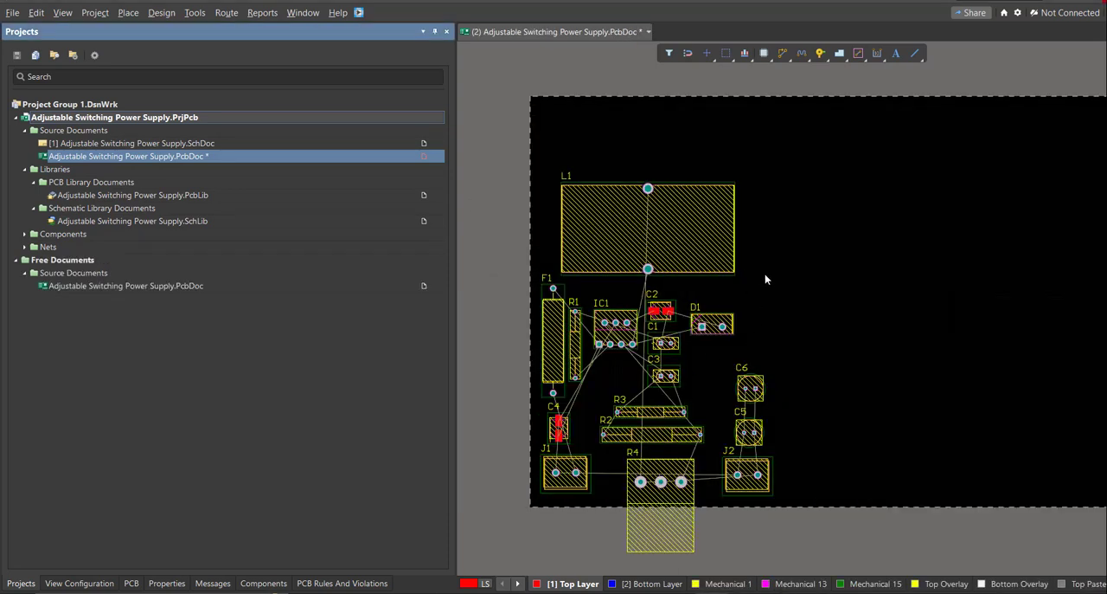
# In board planning mode, edit the board shape so its right edge sits just beyond J2 and D1.
pyautogui.keyDown('ctrl'); pyautogui.scroll(-2, 765, 277); pyautogui.keyUp('ctrl')
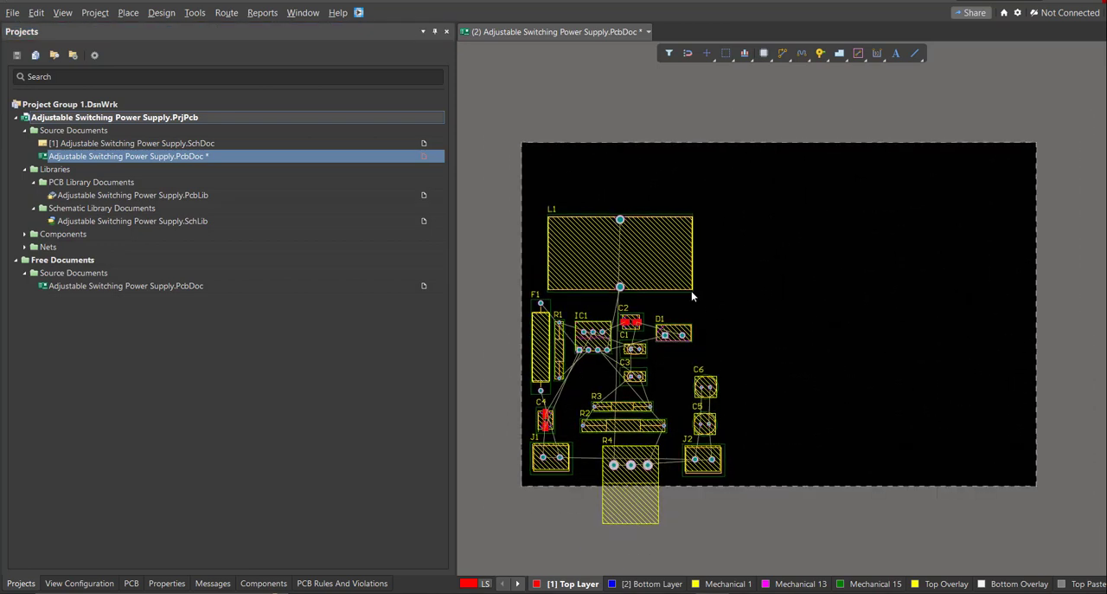
pyautogui.keyDown('ctrl'); pyautogui.scroll(2, 675, 251); pyautogui.keyUp('ctrl')
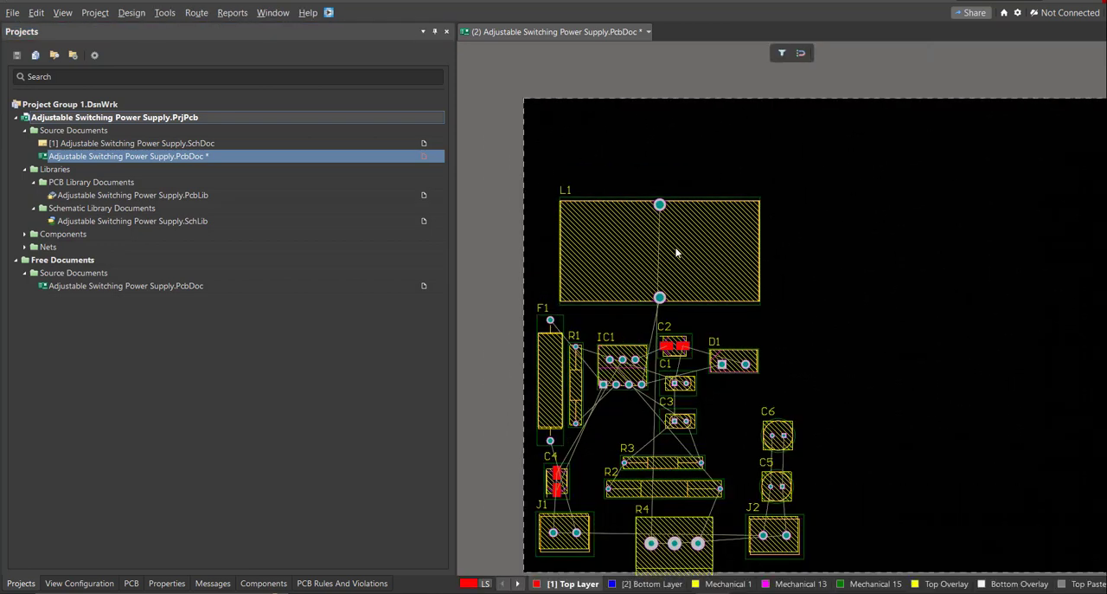
pyautogui.press('3')
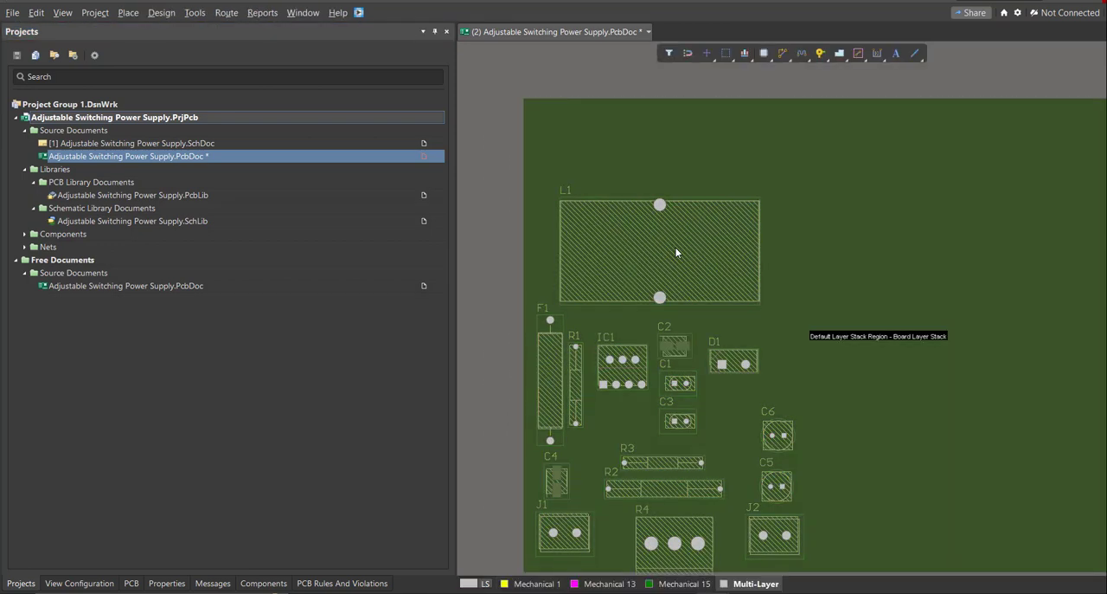
pyautogui.keyDown('ctrl'); pyautogui.scroll(-2, 661, 271); pyautogui.keyUp('ctrl')
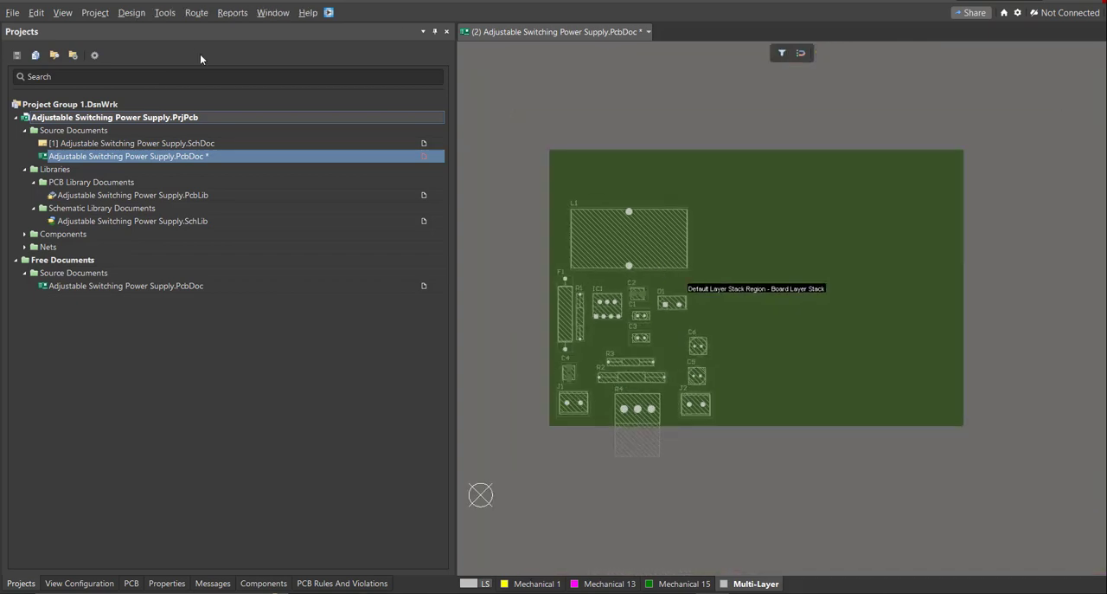
pyautogui.click(136, 17)
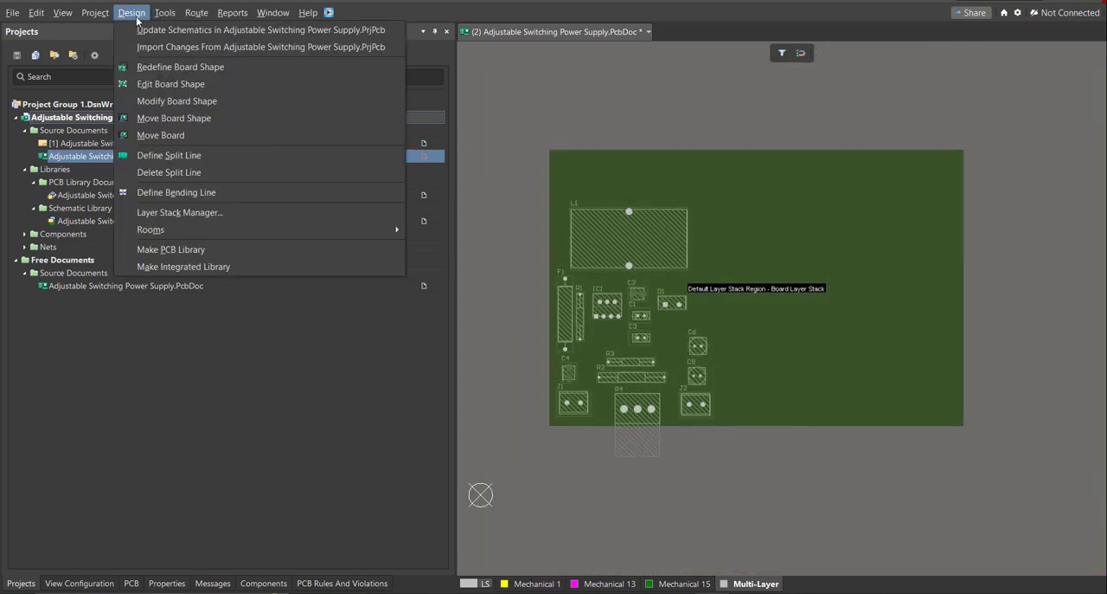
pyautogui.click(215, 84)
pyautogui.keyDown('ctrl'); pyautogui.scroll(2, 528, 337); pyautogui.keyUp('ctrl')
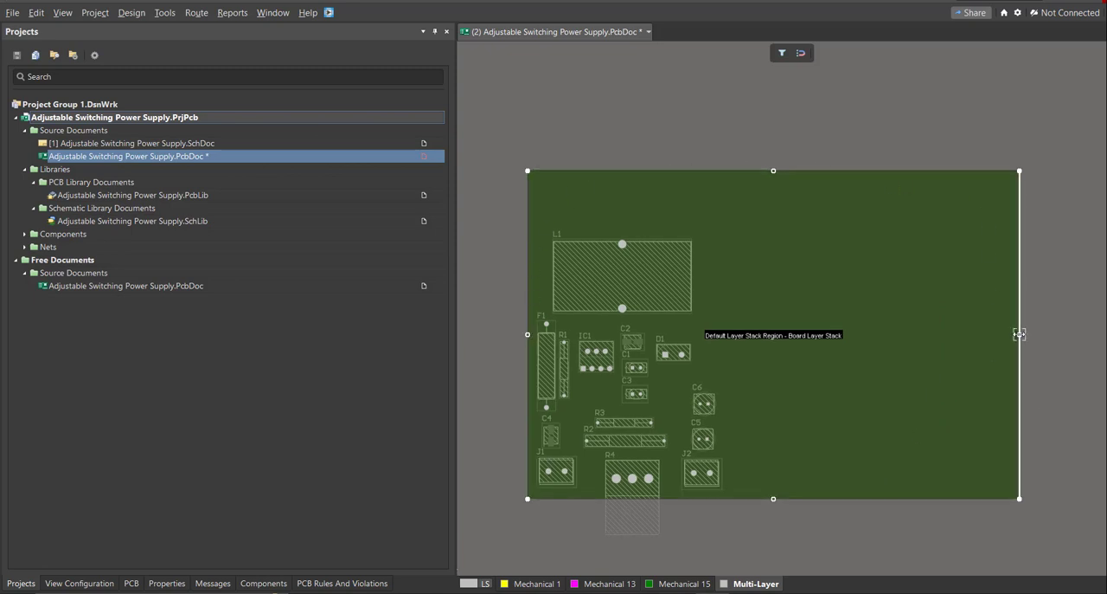
pyautogui.moveTo(1020, 334); pyautogui.dragTo(823, 357)
pyautogui.click(732, 369)
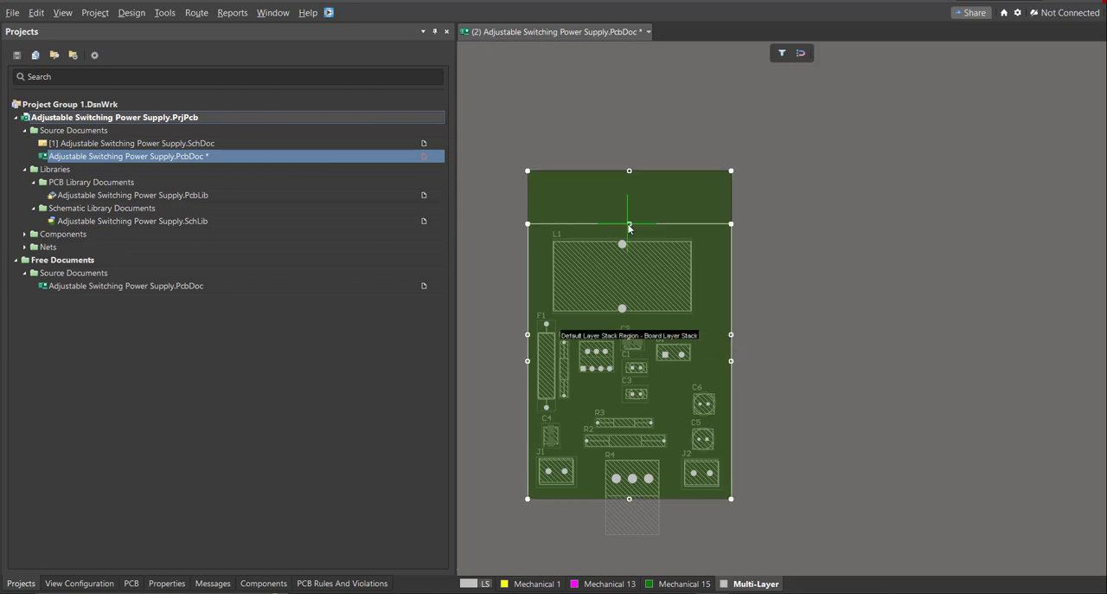
# Lower the board shape's top edge to just above L1 and return to the 2D layout view.
pyautogui.click(629, 225)
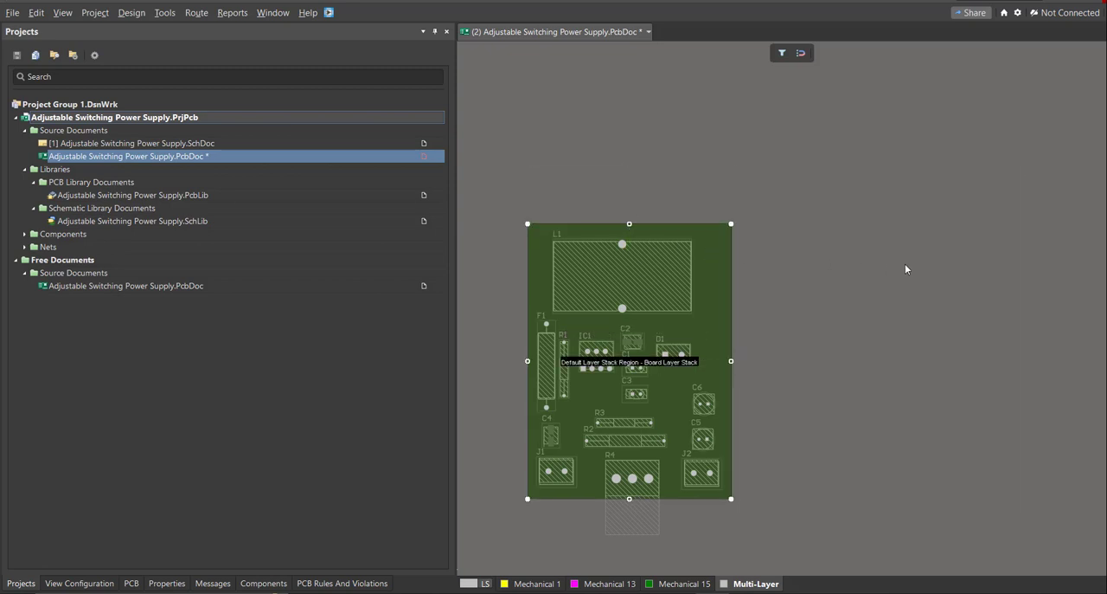
pyautogui.keyDown('ctrl'); pyautogui.scroll(2, 561, 352); pyautogui.keyUp('ctrl')
pyautogui.moveTo(561, 353); pyautogui.dragTo(628, 343, button='right')
pyautogui.keyDown('ctrl'); pyautogui.scroll(1, 628, 343); pyautogui.keyUp('ctrl')
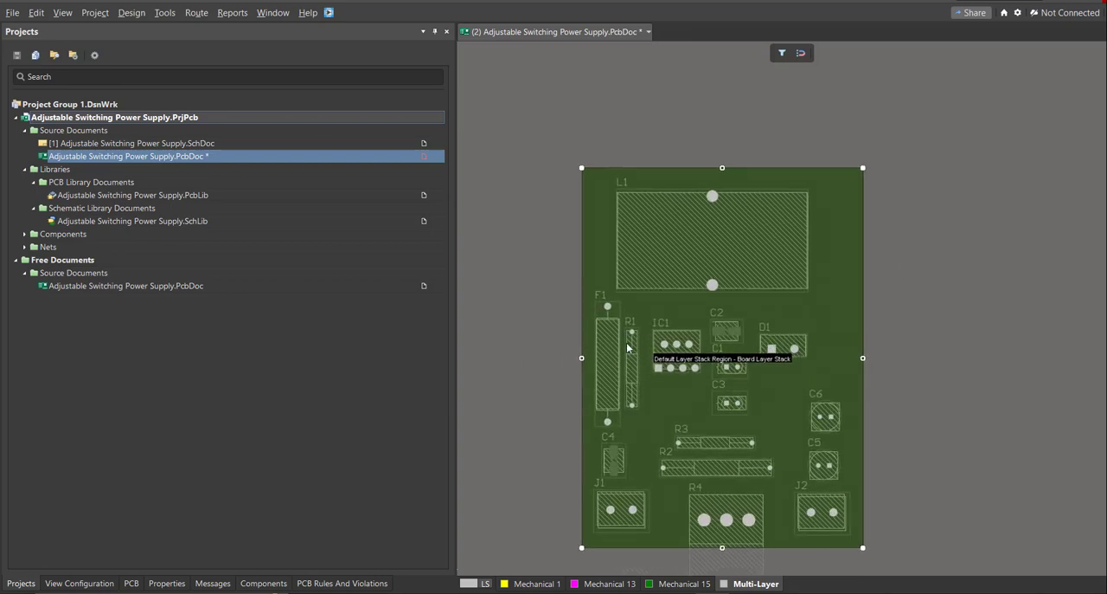
pyautogui.press('2')
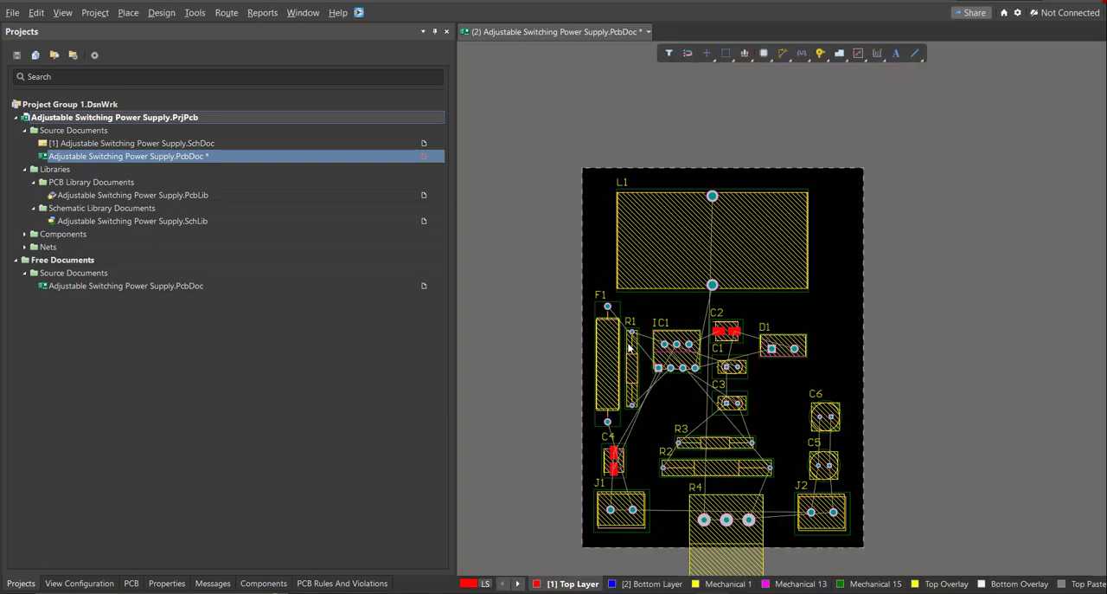
# Interactively route a top-layer track from F1 pad 1 to J1 pad 1, passing beside C4.
pyautogui.moveTo(686, 407); pyautogui.dragTo(665, 390, button='right')
pyautogui.keyDown('ctrl'); pyautogui.scroll(1, 664, 390); pyautogui.keyUp('ctrl')
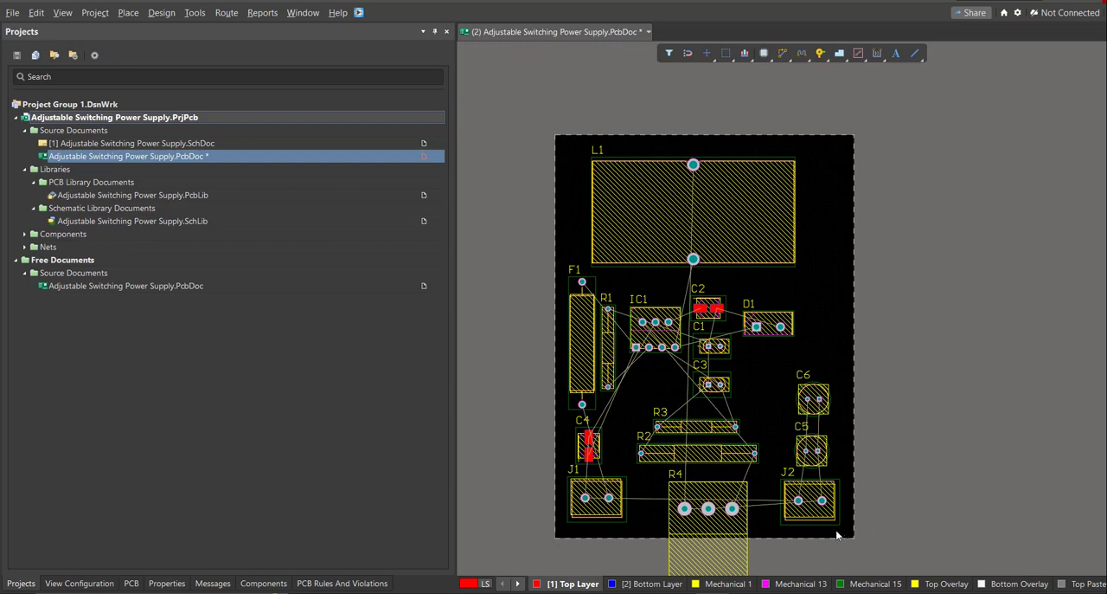
pyautogui.moveTo(774, 508); pyautogui.dragTo(781, 499, button='right')
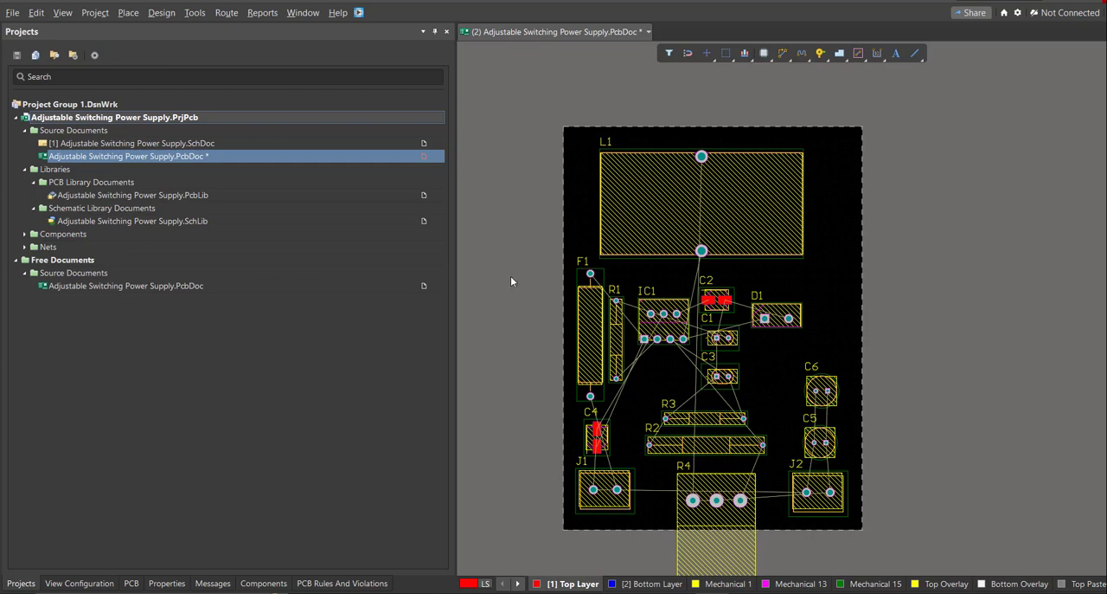
pyautogui.keyDown('ctrl'); pyautogui.scroll(1, 606, 406); pyautogui.keyUp('ctrl')
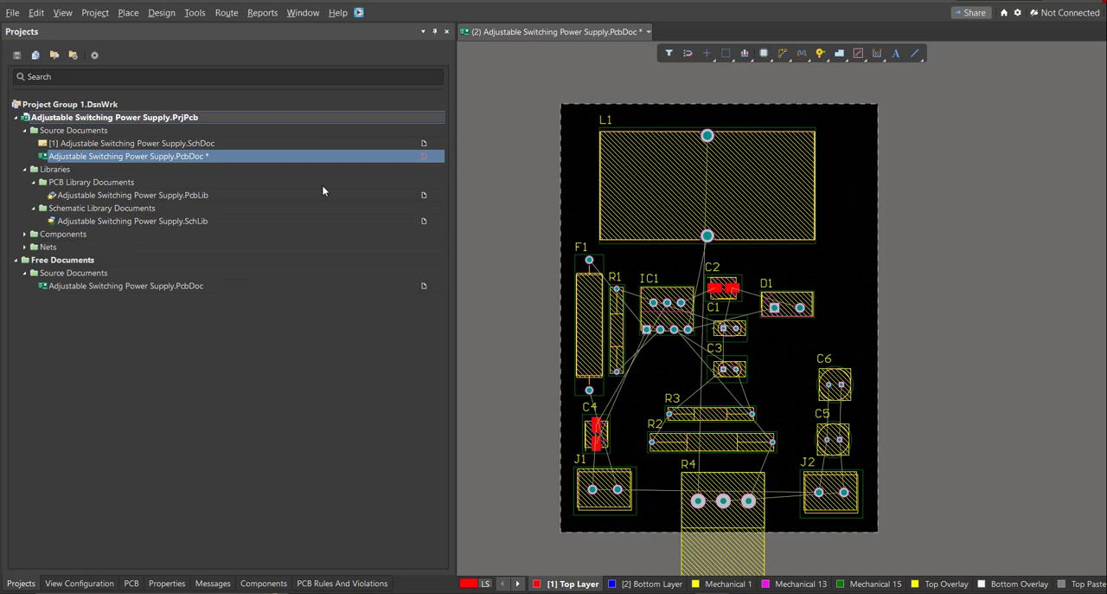
pyautogui.click(227, 13)
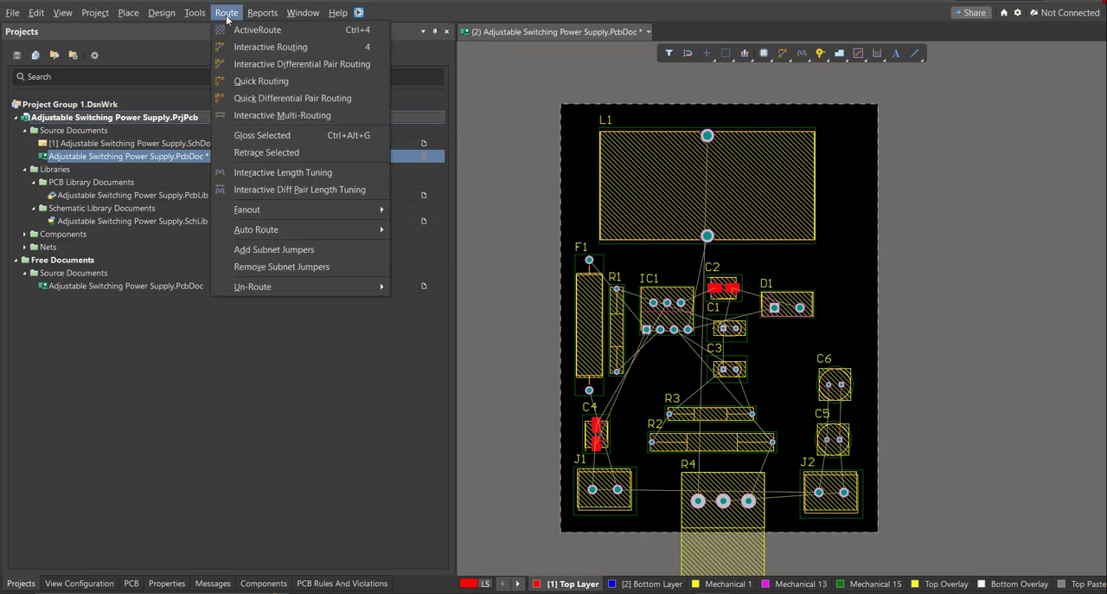
pyautogui.click(288, 50)
pyautogui.keyDown('ctrl'); pyautogui.scroll(5, 593, 405); pyautogui.keyUp('ctrl')
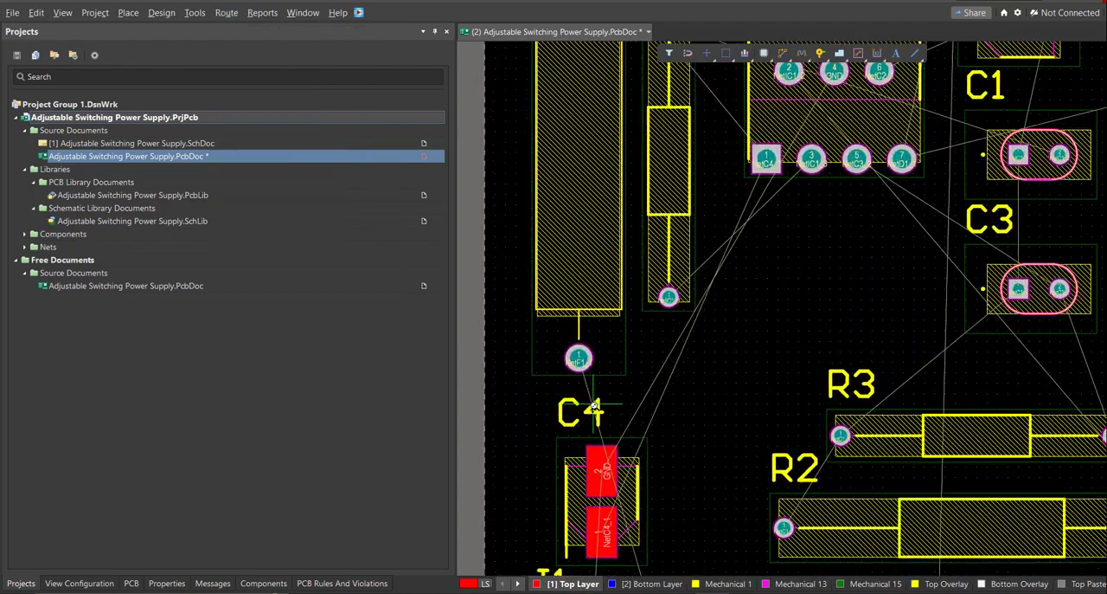
pyautogui.click(571, 338)
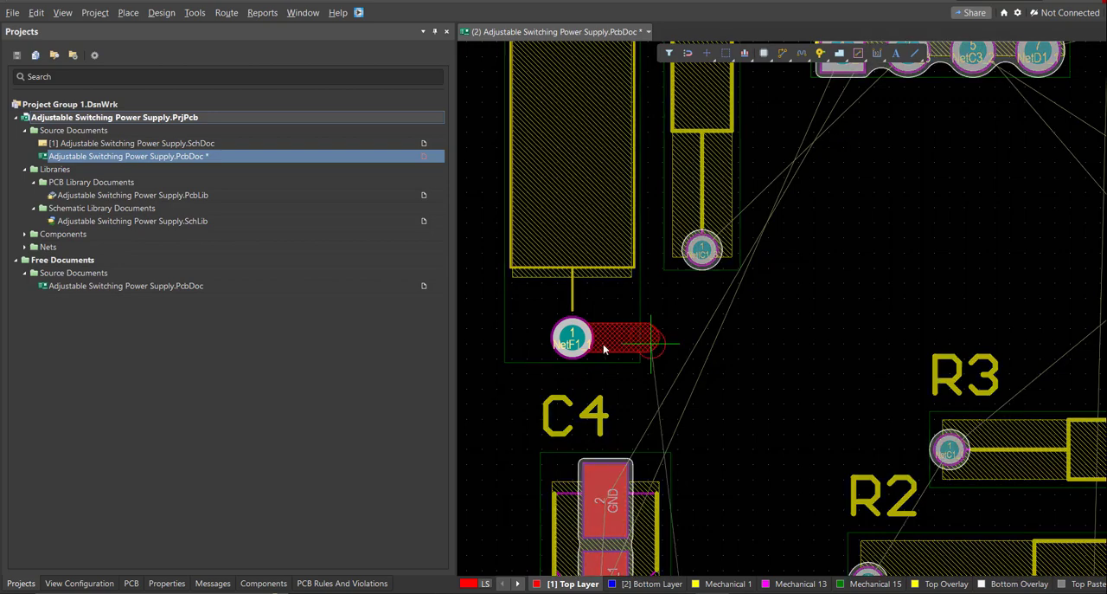
pyautogui.keyDown('ctrl'); pyautogui.scroll(-5, 628, 340); pyautogui.keyUp('ctrl')
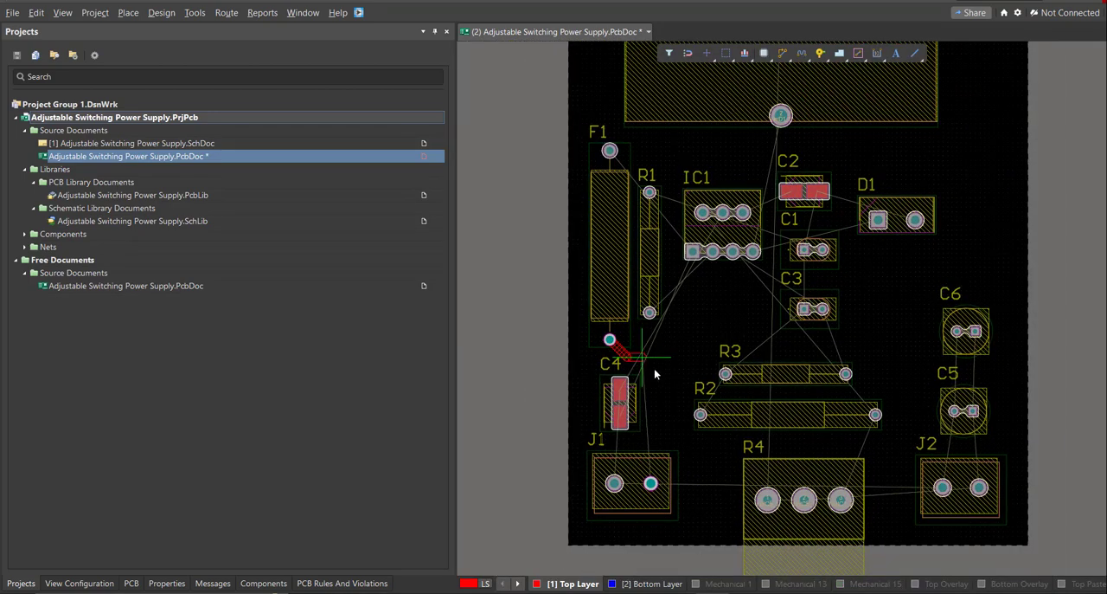
pyautogui.keyDown('ctrl'); pyautogui.scroll(2, 654, 482); pyautogui.keyUp('ctrl')
pyautogui.keyDown('ctrl'); pyautogui.scroll(1, 655, 460); pyautogui.keyUp('ctrl')
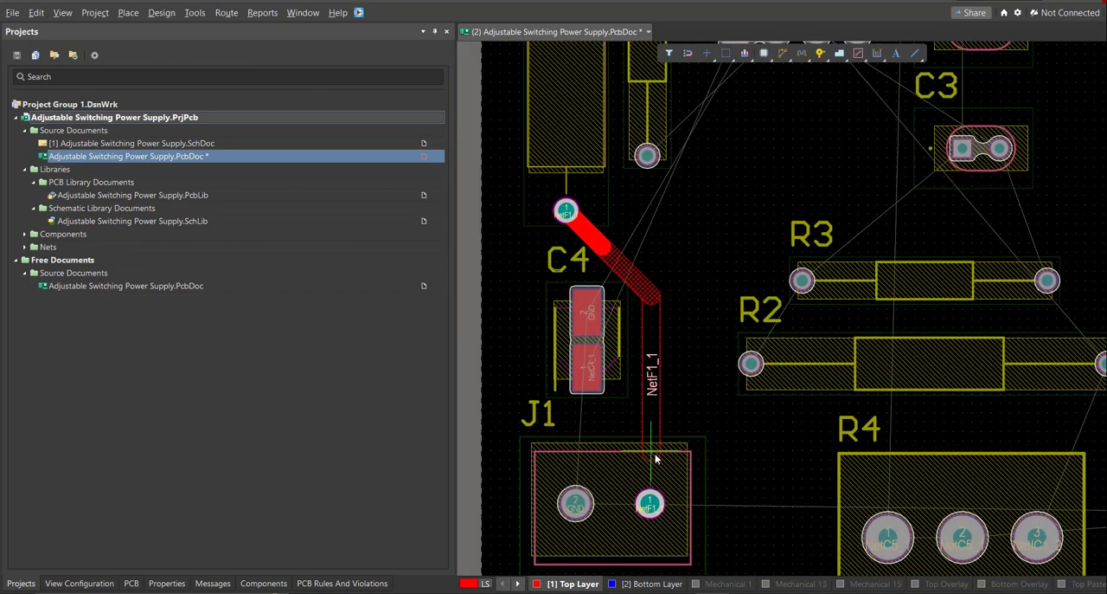
pyautogui.click(652, 506)
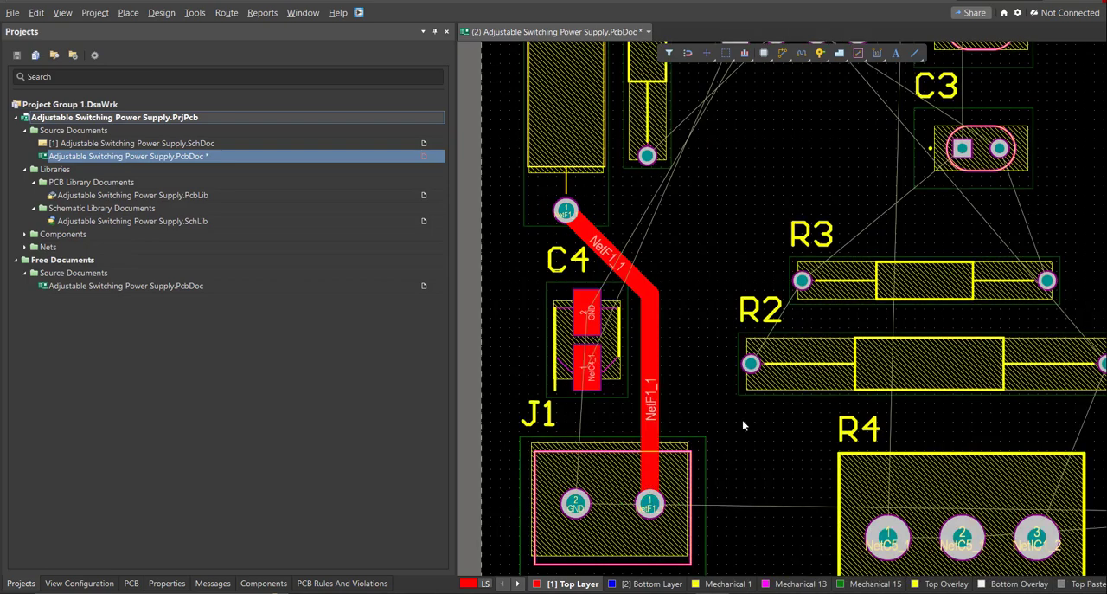
# Route the GND net from C4 pad 2 through J1 pad 2 and between R4 pins 2 and 3 to J2 pad 2.
pyautogui.moveTo(742, 420); pyautogui.dragTo(715, 308, button='right')
pyautogui.keyDown('ctrl'); pyautogui.scroll(1, 588, 251); pyautogui.keyUp('ctrl')
pyautogui.click(559, 201)
pyautogui.keyDown('ctrl'); pyautogui.scroll(-2, 549, 394); pyautogui.keyUp('ctrl')
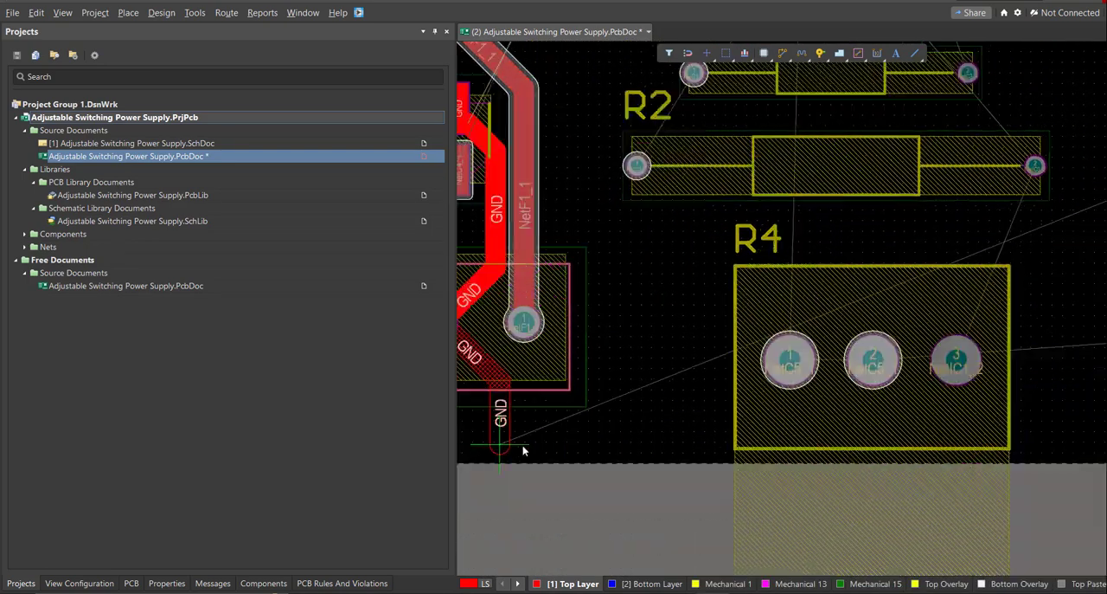
pyautogui.click(609, 358)
pyautogui.click(745, 312)
pyautogui.keyDown('ctrl'); pyautogui.scroll(2, 756, 313); pyautogui.keyUp('ctrl')
pyautogui.click(824, 332)
pyautogui.click(836, 424)
pyautogui.keyDown('ctrl'); pyautogui.scroll(-1, 832, 441); pyautogui.keyUp('ctrl')
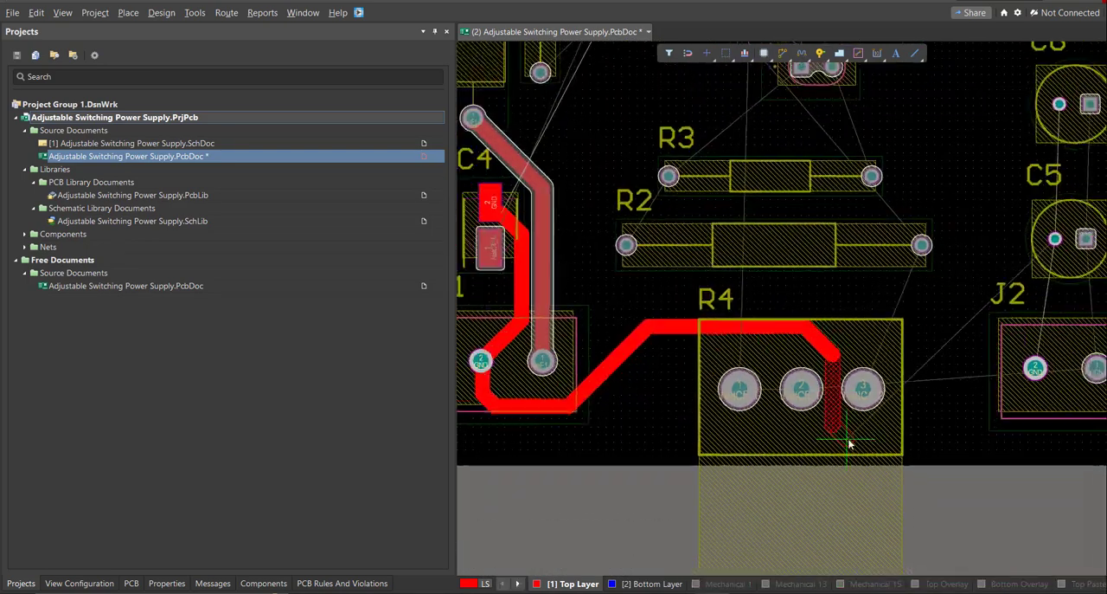
pyautogui.click(997, 433)
pyautogui.click(1036, 368)
# Route NetC4_1 from C4 pad 1 up along the outer side of F1 to F1 pad 2.
pyautogui.moveTo(838, 385); pyautogui.dragTo(649, 528, button='right')
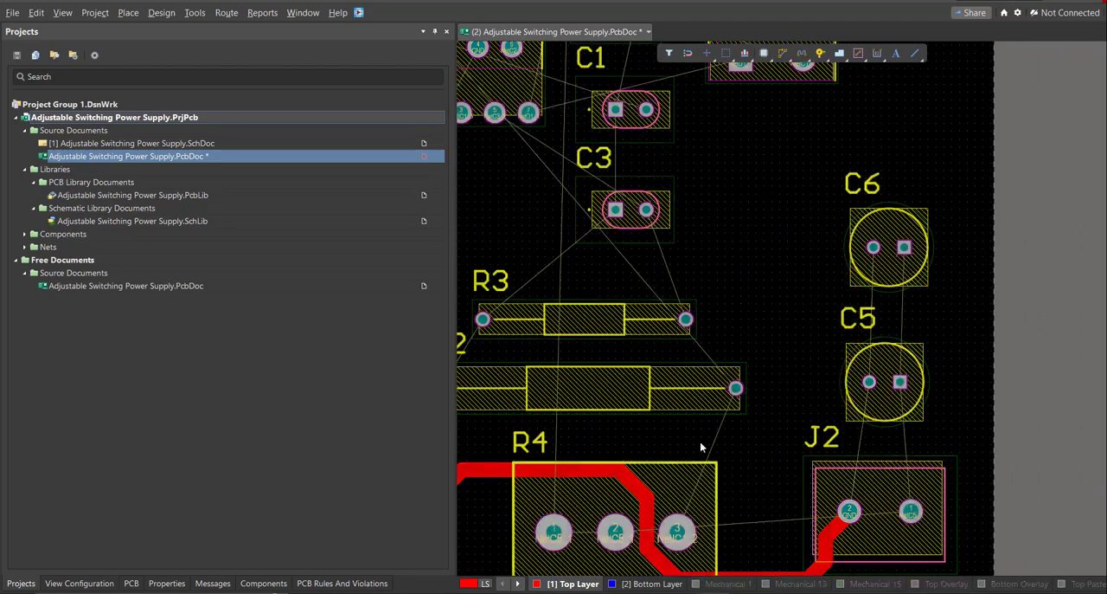
pyautogui.keyDown('ctrl'); pyautogui.scroll(-2, 700, 444); pyautogui.keyUp('ctrl')
pyautogui.moveTo(472, 445); pyautogui.dragTo(646, 342, button='right')
pyautogui.click(634, 296)
pyautogui.click(593, 193)
pyautogui.scroll(3, 594, 193)
pyautogui.click(620, 292)
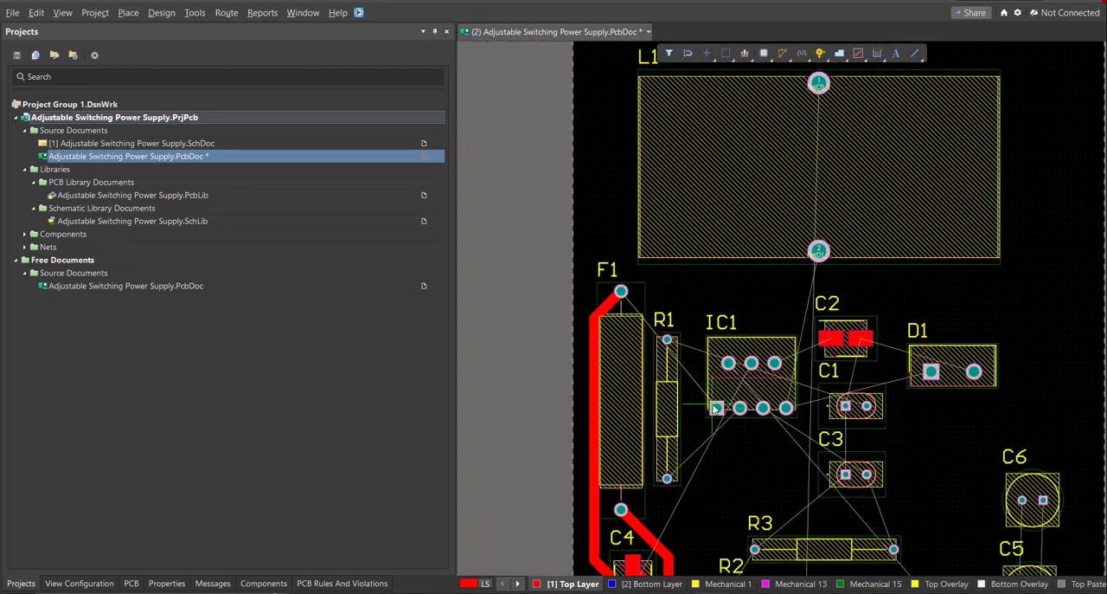
# Route IC1 pin 1 across to the NetC4_1 track beside F1 and paste a diagonal segment to chamfer the junction.
pyautogui.click(717, 407)
pyautogui.keyDown('ctrl'); pyautogui.scroll(5, 595, 394); pyautogui.keyUp('ctrl')
pyautogui.click(617, 422)
pyautogui.click(670, 495)
pyautogui.click(669, 54)
pyautogui.click(830, 99)
pyautogui.moveTo(683, 450); pyautogui.dragTo(710, 343, button='right')
pyautogui.hotkey('ctrl', 'v')
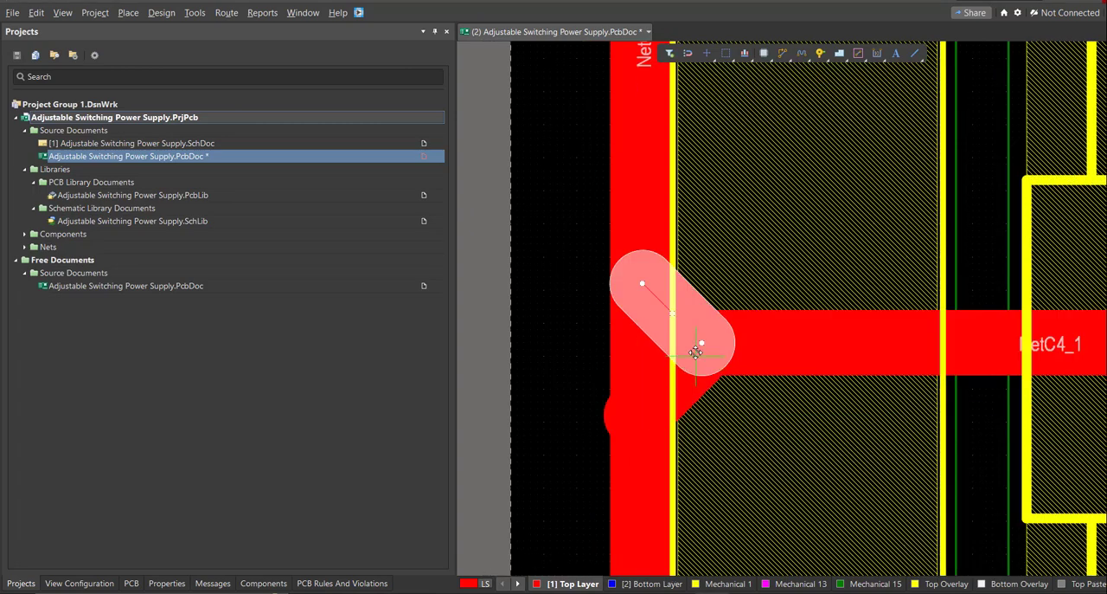
pyautogui.click(702, 343)
# Route NetC1_2 from R1 pad 2 above IC1 and C2 and around to C1 pad 2.
pyautogui.keyDown('ctrl'); pyautogui.scroll(-5, 708, 408); pyautogui.keyUp('ctrl')
pyautogui.keyDown('ctrl'); pyautogui.scroll(-2, 836, 363); pyautogui.keyUp('ctrl')
pyautogui.moveTo(836, 362); pyautogui.dragTo(558, 472, button='right')
pyautogui.keyDown('ctrl'); pyautogui.scroll(2, 641, 345); pyautogui.keyUp('ctrl')
pyautogui.hotkey('ctrl', 'w')
pyautogui.click(554, 375)
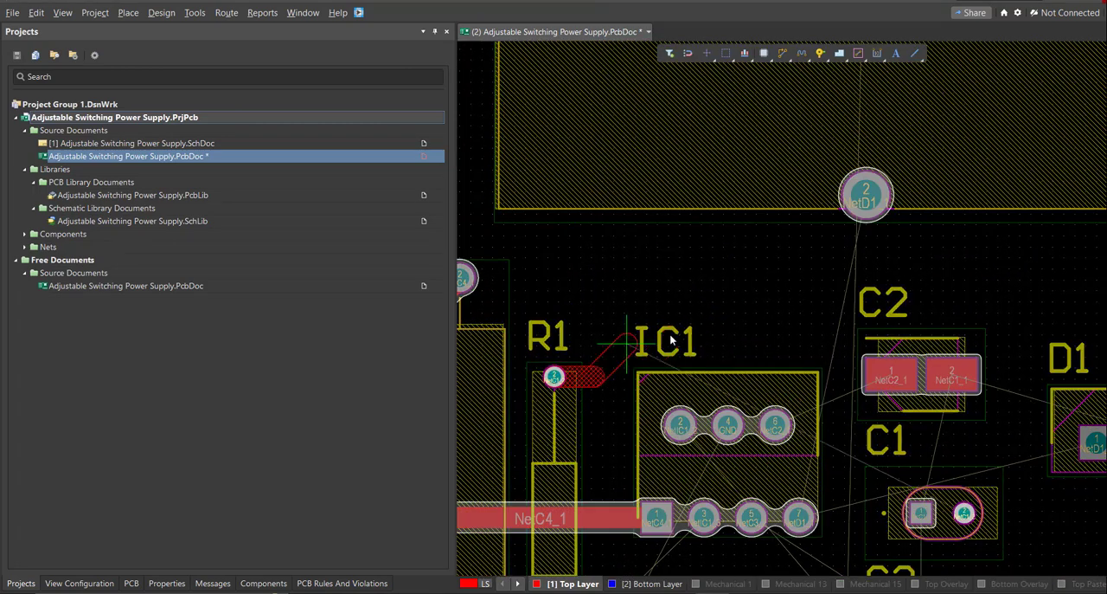
pyautogui.click(673, 340)
pyautogui.click(1020, 380)
pyautogui.click(964, 513)
# Connect C2 pad 2 to C1 pad 1 and C2 pad 1 to IC1 pin 6 with top-layer tracks.
pyautogui.moveTo(941, 497); pyautogui.dragTo(893, 432, button='right')
pyautogui.hotkey('ctrl', 'w')
pyautogui.click(903, 310)
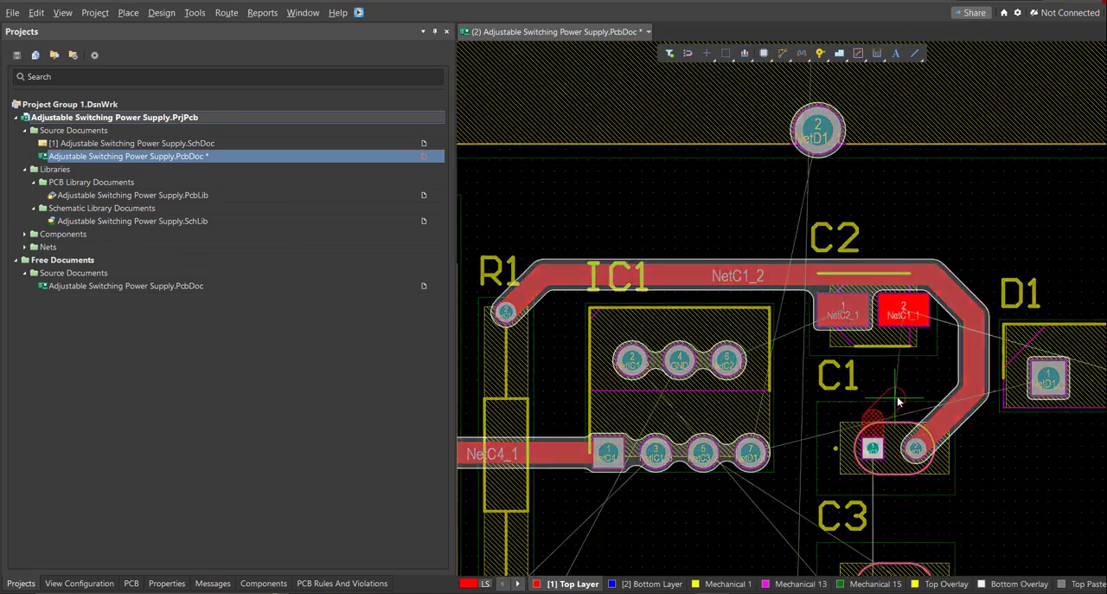
pyautogui.click(873, 448)
pyautogui.click(840, 312)
pyautogui.click(727, 359)
# Route NetIC1_2 from IC1 pin 2 around R1, over C2 and D1, and down inside C6 and C5 to R4 pin 3.
pyautogui.moveTo(709, 373); pyautogui.dragTo(819, 377, button='right')
pyautogui.click(741, 365)
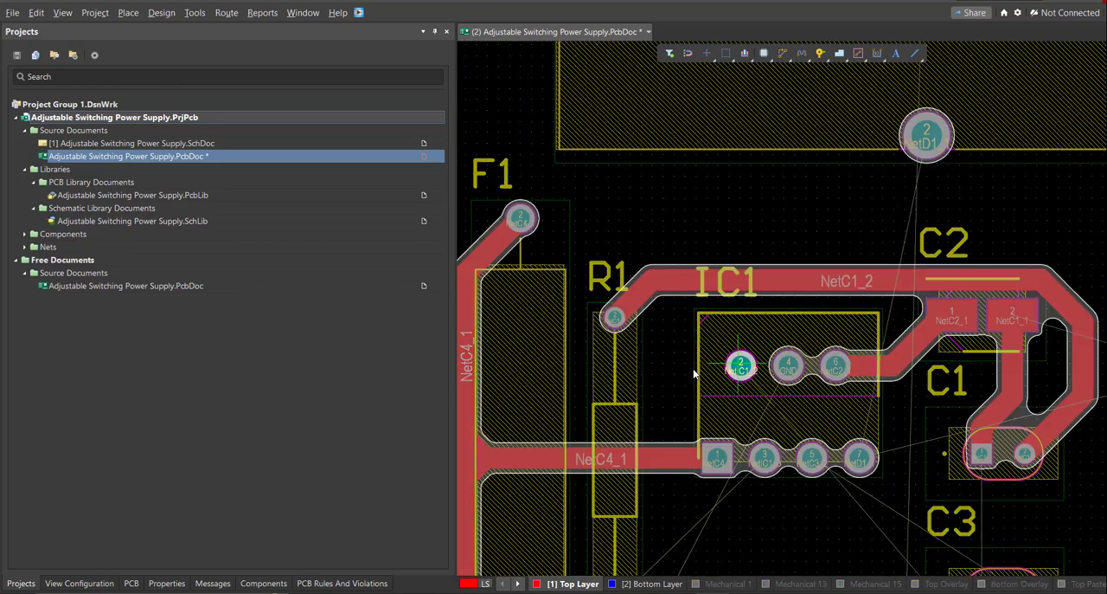
pyautogui.click(612, 365)
pyautogui.click(584, 292)
pyautogui.click(625, 255)
pyautogui.keyDown('ctrl'); pyautogui.scroll(-1, 815, 275); pyautogui.keyUp('ctrl')
pyautogui.keyDown('ctrl'); pyautogui.scroll(-1, 1069, 275); pyautogui.keyUp('ctrl')
pyautogui.moveTo(1069, 275); pyautogui.dragTo(766, 183, button='right')
pyautogui.click(847, 251)
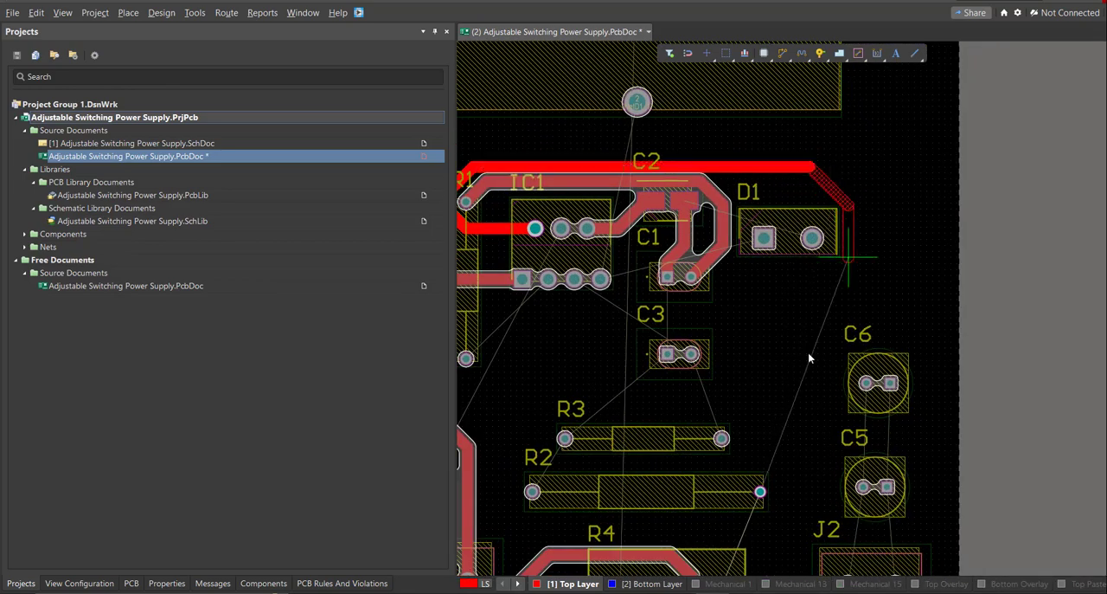
pyautogui.press('BackSpace')
pyautogui.keyDown('ctrl'); pyautogui.scroll(1, 769, 505); pyautogui.keyUp('ctrl')
pyautogui.click(844, 144)
pyautogui.moveTo(796, 466); pyautogui.dragTo(796, 95, button='right')
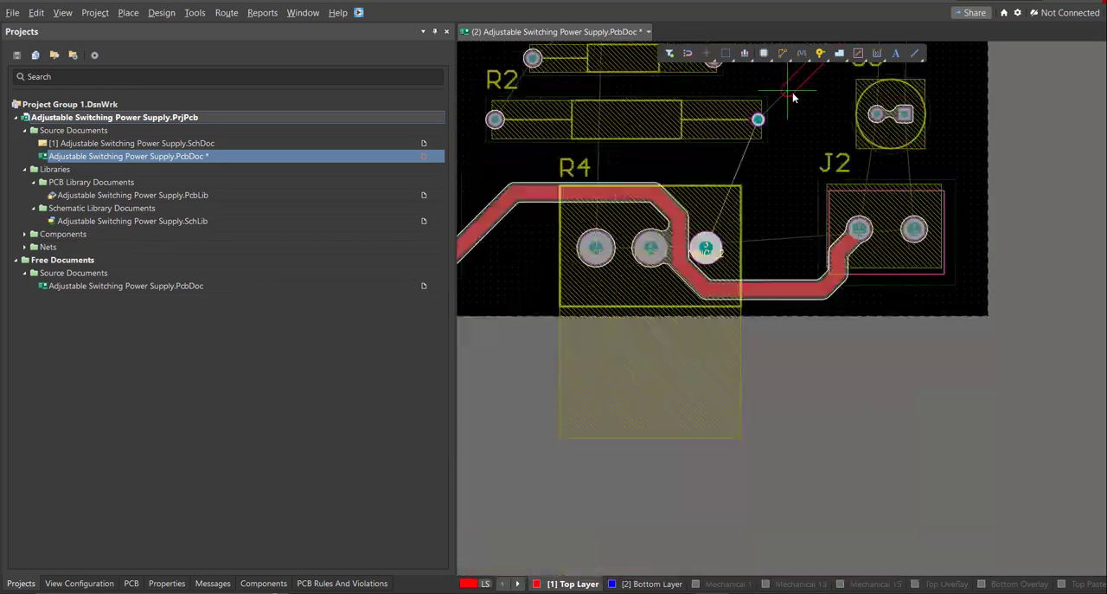
pyautogui.click(707, 248)
# Route R2 pad 2 to the vertical NetIC1_2 track beside C5.
pyautogui.moveTo(755, 334); pyautogui.dragTo(746, 377, button='right')
pyautogui.keyDown('ctrl'); pyautogui.scroll(3, 753, 176); pyautogui.keyUp('ctrl')
pyautogui.moveTo(754, 176); pyautogui.dragTo(600, 394, button='right')
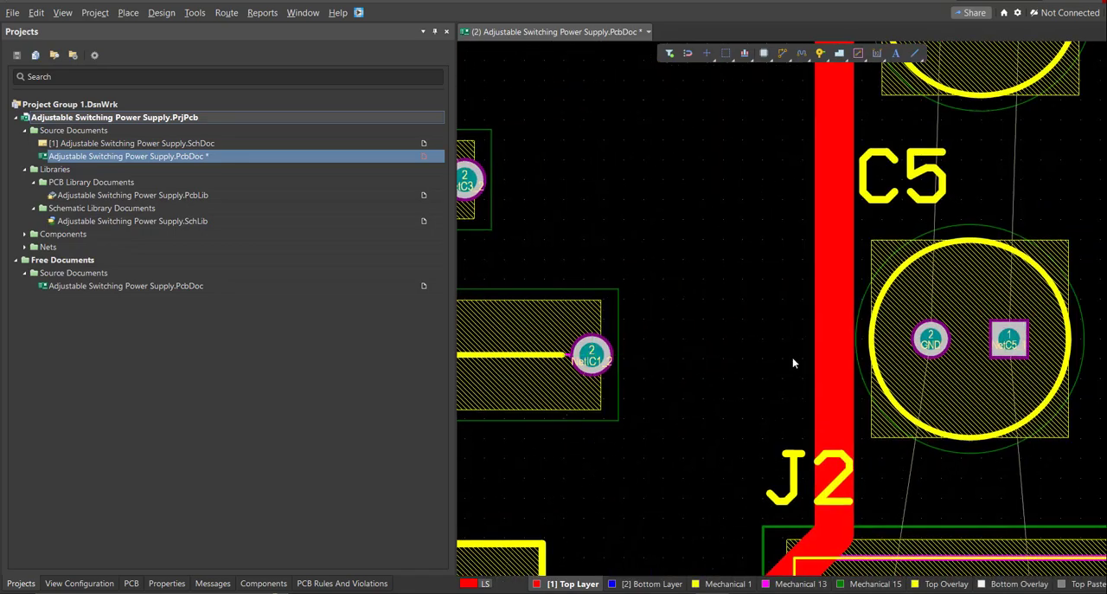
pyautogui.click(591, 354)
pyautogui.click(836, 316)
pyautogui.rightClick(835, 317)
# Copy the diagonal track segment at the R2 junction, rotate it and place it as a chamfer on the junction's other side.
pyautogui.keyDown('ctrl'); pyautogui.scroll(3, 808, 355); pyautogui.keyUp('ctrl')
pyautogui.click(808, 357)
pyautogui.hotkey('ctrl', 'c')
pyautogui.hotkey('ctrl', 'v')
pyautogui.press('space')
pyautogui.press('space')
pyautogui.press('space')
pyautogui.click(775, 356)
pyautogui.keyDown('ctrl'); pyautogui.scroll(-7, 750, 333); pyautogui.keyUp('ctrl')
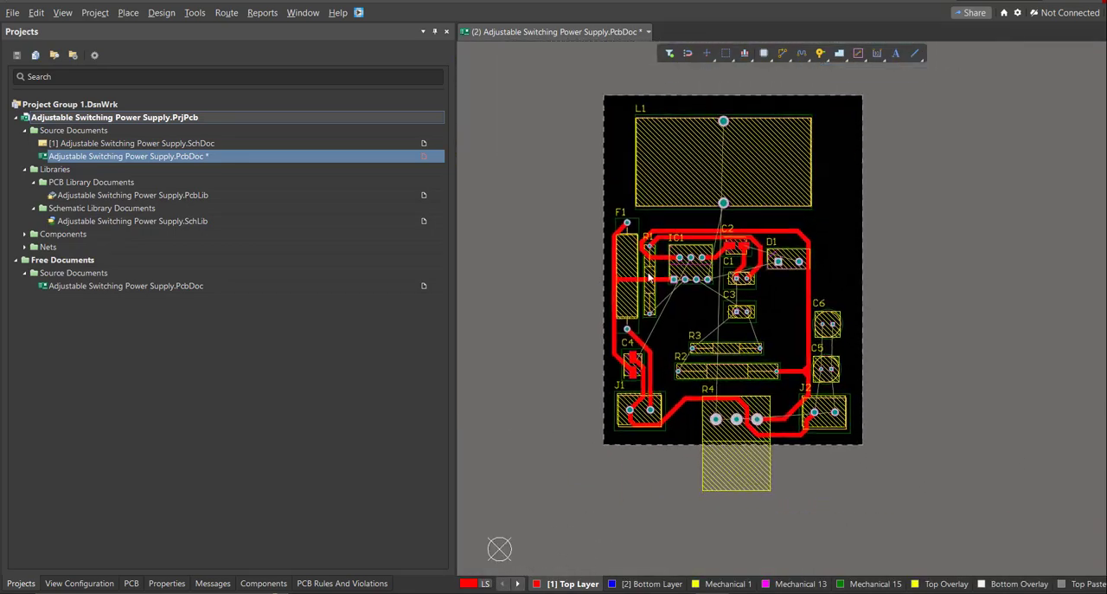
# Route GND from IC1 pin 4 around the NetIC1_2 track and down through C6 pad 2 and C5 pad 2 to J2 pad 2.
pyautogui.keyDown('ctrl'); pyautogui.scroll(4, 687, 287); pyautogui.keyUp('ctrl')
pyautogui.moveTo(687, 287); pyautogui.dragTo(788, 402, button='right')
pyautogui.hotkey('ctrl', 'w')
pyautogui.click(802, 339)
pyautogui.click(773, 369)
pyautogui.click(645, 346)
pyautogui.click(645, 271)
pyautogui.keyDown('ctrl'); pyautogui.scroll(-2, 967, 248); pyautogui.keyUp('ctrl')
pyautogui.moveTo(966, 248); pyautogui.dragTo(547, 183, button='right')
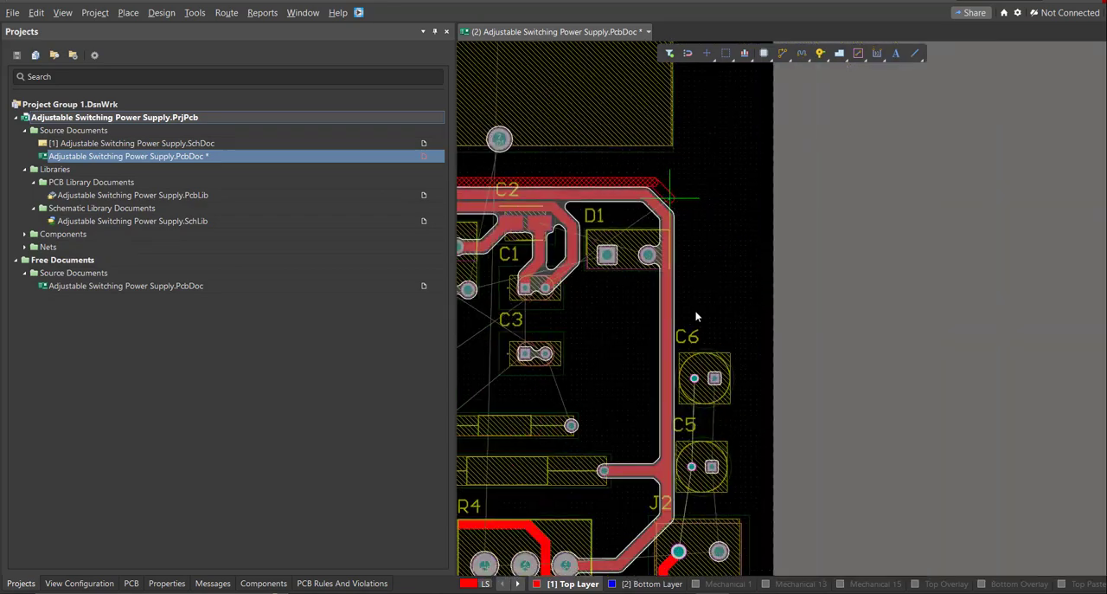
pyautogui.click(691, 466)
pyautogui.click(679, 550)
# Route NetC5_1 from R4 pin 1 along the lower board edge to J2 pad 1, then up through C5 pad 1 to C6 pad 1.
pyautogui.moveTo(683, 512); pyautogui.dragTo(675, 300, button='right')
pyautogui.keyDown('ctrl'); pyautogui.scroll(4, 674, 296); pyautogui.keyUp('ctrl')
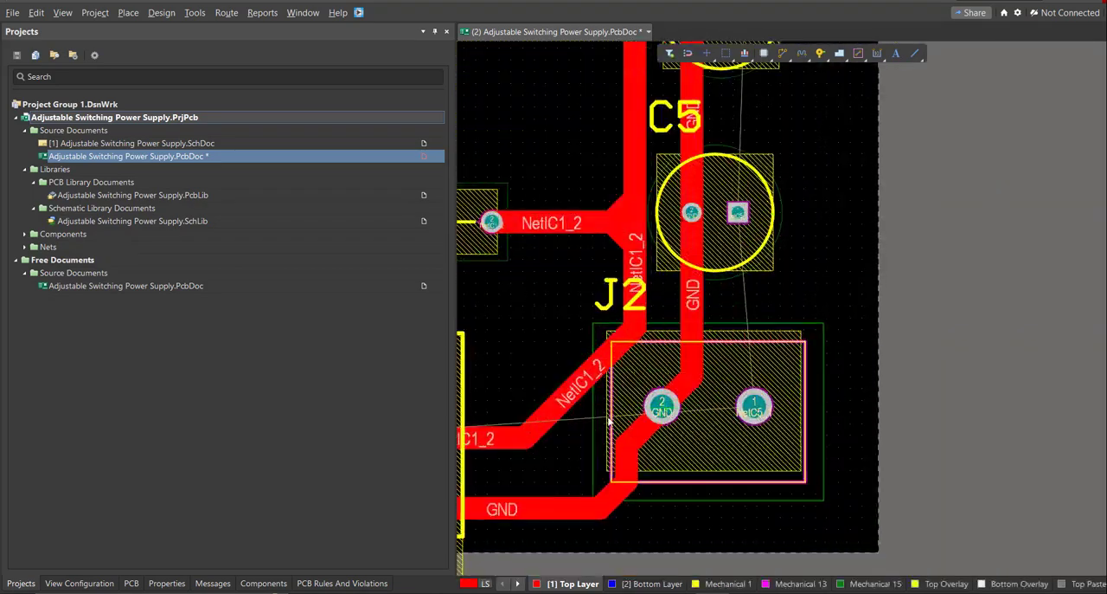
pyautogui.keyDown('ctrl'); pyautogui.scroll(-4, 665, 456); pyautogui.keyUp('ctrl')
pyautogui.moveTo(665, 456); pyautogui.dragTo(797, 367, button='right')
pyautogui.keyDown('ctrl'); pyautogui.scroll(1, 797, 367); pyautogui.keyUp('ctrl')
pyautogui.click(554, 356)
pyautogui.click(809, 414)
pyautogui.click(846, 340)
pyautogui.click(836, 234)
pyautogui.click(840, 124)
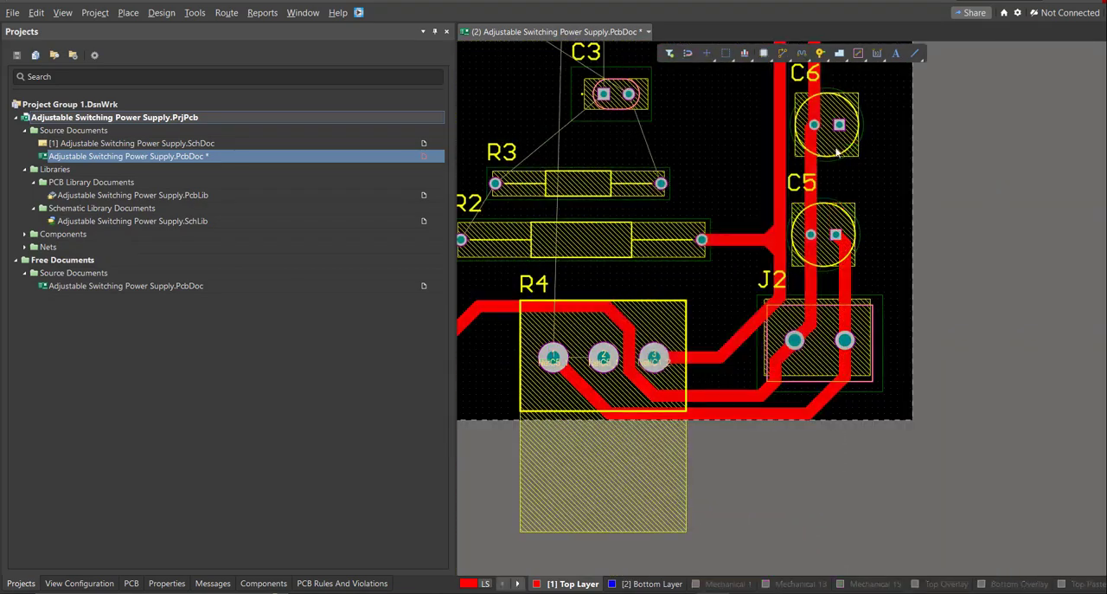
# Extend the NetC5_1 track from C6 pad 1 upward and diagonally across L1 to L1 pad 1.
pyautogui.click(840, 125)
pyautogui.keyDown('ctrl'); pyautogui.scroll(-1, 841, 101); pyautogui.keyUp('ctrl')
pyautogui.scroll(5, 839, 130)
pyautogui.click(840, 151)
pyautogui.scroll(5, 838, 150)
pyautogui.click(636, 301)
# Route NetD1_1 from L1 pad 2 down outside the GND track near R1 and across to IC1 pin 7.
pyautogui.keyDown('ctrl'); pyautogui.scroll(-1, 739, 381); pyautogui.keyUp('ctrl')
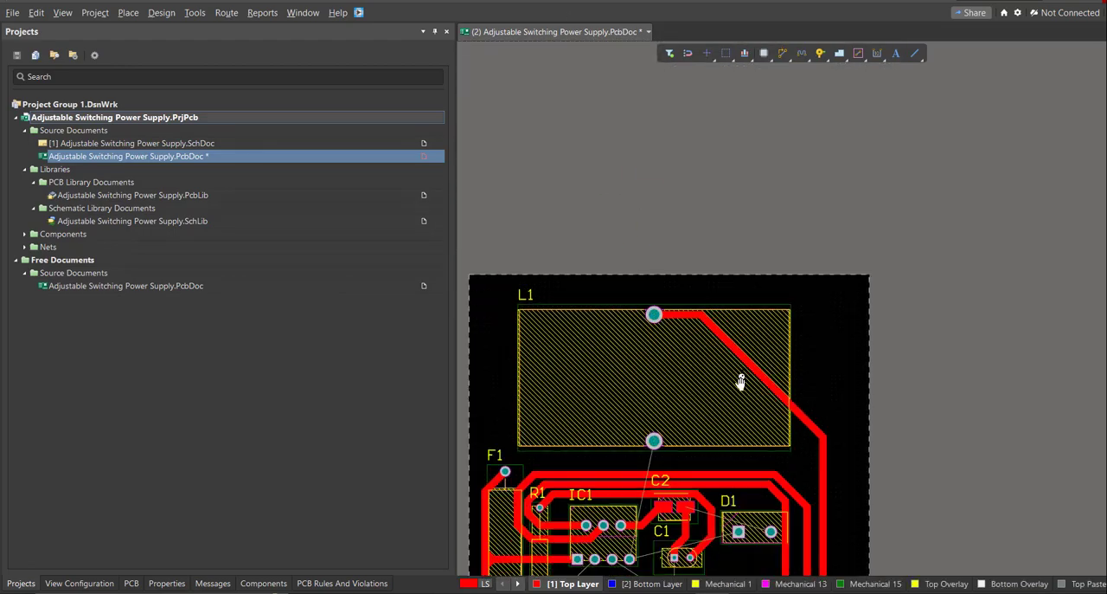
pyautogui.moveTo(739, 381); pyautogui.dragTo(909, 203, button='right')
pyautogui.keyDown('ctrl'); pyautogui.scroll(2, 723, 284); pyautogui.keyUp('ctrl')
pyautogui.click(878, 252)
pyautogui.click(664, 409)
pyautogui.rightClick(665, 410)
pyautogui.keyDown('ctrl'); pyautogui.scroll(3, 736, 381); pyautogui.keyUp('ctrl')
pyautogui.click(711, 451)
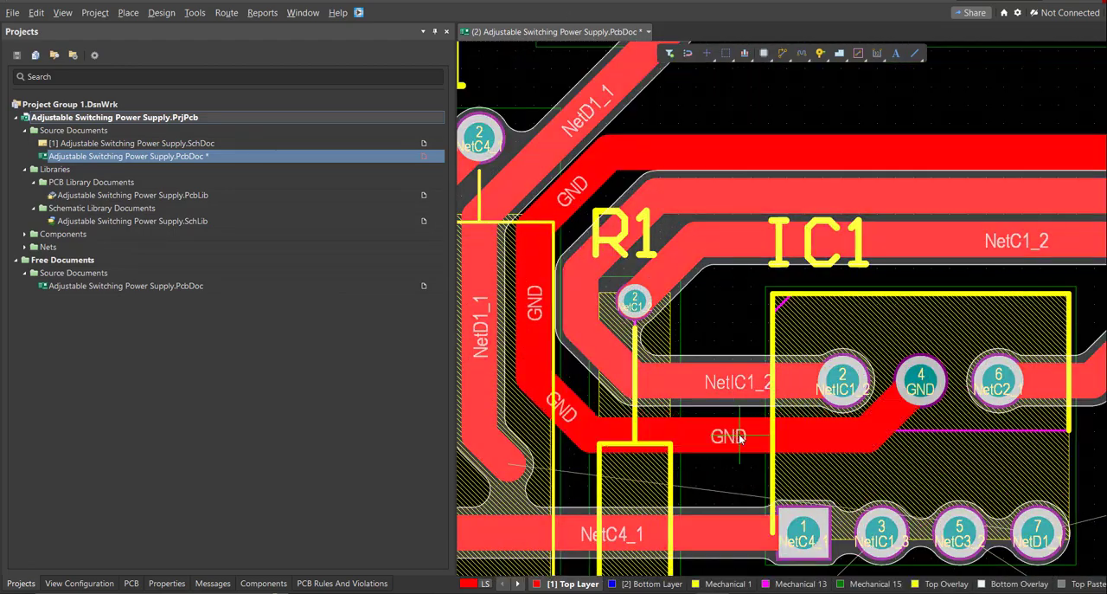
pyautogui.rightClick(738, 440)
pyautogui.keyDown('ctrl'); pyautogui.scroll(-1, 729, 440); pyautogui.keyUp('ctrl')
pyautogui.click(578, 456)
pyautogui.click(776, 469)
pyautogui.moveTo(994, 496); pyautogui.dragTo(853, 432, button='right')
pyautogui.click(797, 439)
pyautogui.rightClick(797, 441)
# Route NetD1_1 from IC1 pin 7 between C1 and C3 to D1 pad 1.
pyautogui.moveTo(781, 490); pyautogui.dragTo(669, 246, button='right')
pyautogui.keyDown('ctrl'); pyautogui.scroll(-1, 671, 244); pyautogui.keyUp('ctrl')
pyautogui.click(682, 212)
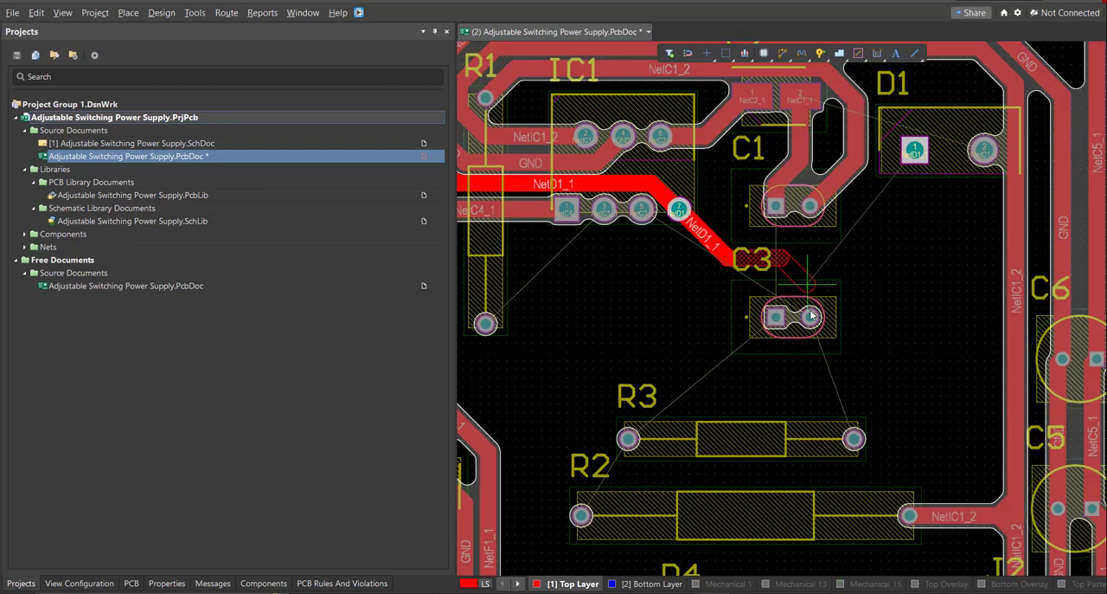
pyautogui.rightClick(836, 254)
pyautogui.keyDown('ctrl'); pyautogui.scroll(1, 836, 253); pyautogui.keyUp('ctrl')
pyautogui.moveTo(835, 253); pyautogui.dragTo(777, 315, button='right')
pyautogui.click(642, 319)
pyautogui.click(877, 187)
pyautogui.rightClick(731, 332)
pyautogui.keyDown('ctrl'); pyautogui.scroll(-2, 828, 277); pyautogui.keyUp('ctrl')
pyautogui.moveTo(828, 276); pyautogui.dragTo(789, 294, button='right')
# Route NetC1_1 from C1 pad 1 below C1 and around D1 pad 1 to D1 pad 2.
pyautogui.keyDown('ctrl'); pyautogui.scroll(1, 790, 294); pyautogui.keyUp('ctrl')
pyautogui.click(786, 301)
pyautogui.rightClick(754, 312)
pyautogui.click(686, 279)
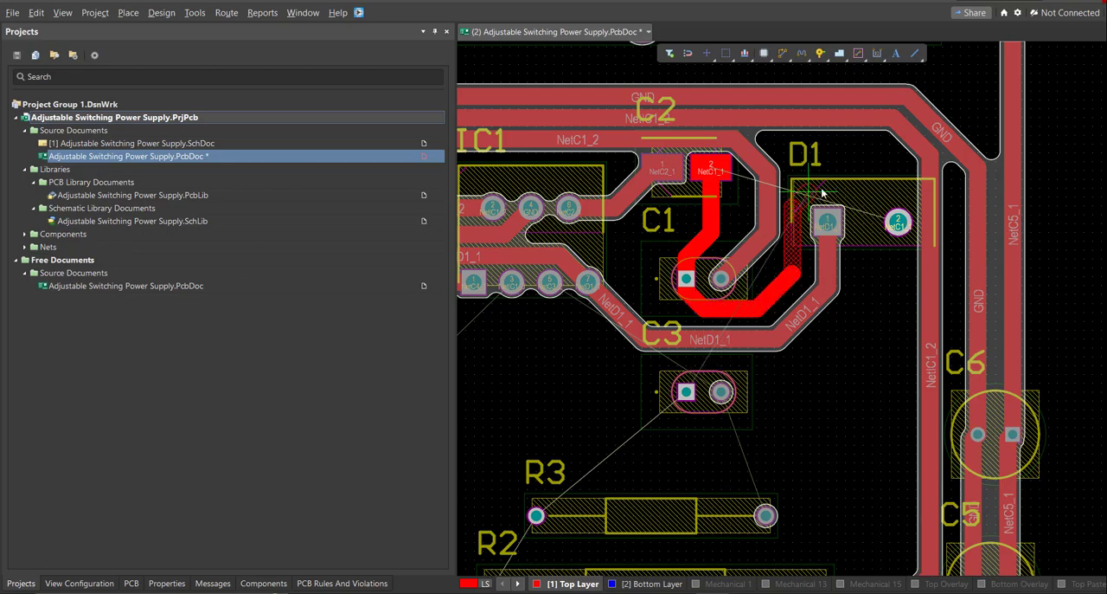
pyautogui.click(897, 222)
pyautogui.rightClick(755, 338)
# Route NetC3_2 from IC1 pin 5 through C3 pad 2 to R3 pad 2.
pyautogui.keyDown('ctrl'); pyautogui.scroll(-1, 755, 338); pyautogui.keyUp('ctrl')
pyautogui.moveTo(692, 338); pyautogui.dragTo(771, 303, button='right')
pyautogui.keyDown('ctrl'); pyautogui.scroll(4, 771, 301); pyautogui.keyUp('ctrl')
pyautogui.moveTo(836, 305); pyautogui.dragTo(835, 285)
pyautogui.keyDown('ctrl'); pyautogui.scroll(-2, 837, 363); pyautogui.keyUp('ctrl')
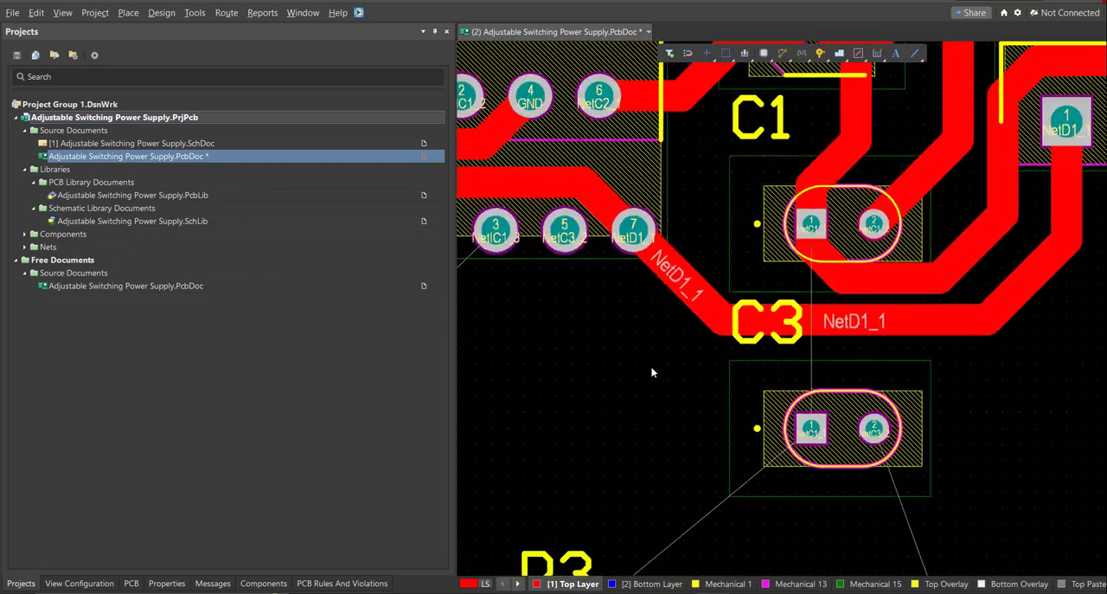
pyautogui.click(564, 228)
pyautogui.click(873, 428)
pyautogui.keyDown('ctrl'); pyautogui.scroll(-2, 874, 428); pyautogui.keyUp('ctrl')
pyautogui.moveTo(873, 429); pyautogui.dragTo(719, 269, button='right')
pyautogui.click(719, 269)
pyautogui.click(777, 424)
# Route NetC1_1 from C3 pad 1 outward past R3 and down to R2 pad 1.
pyautogui.moveTo(727, 403); pyautogui.dragTo(853, 424, button='right')
pyautogui.click(802, 291)
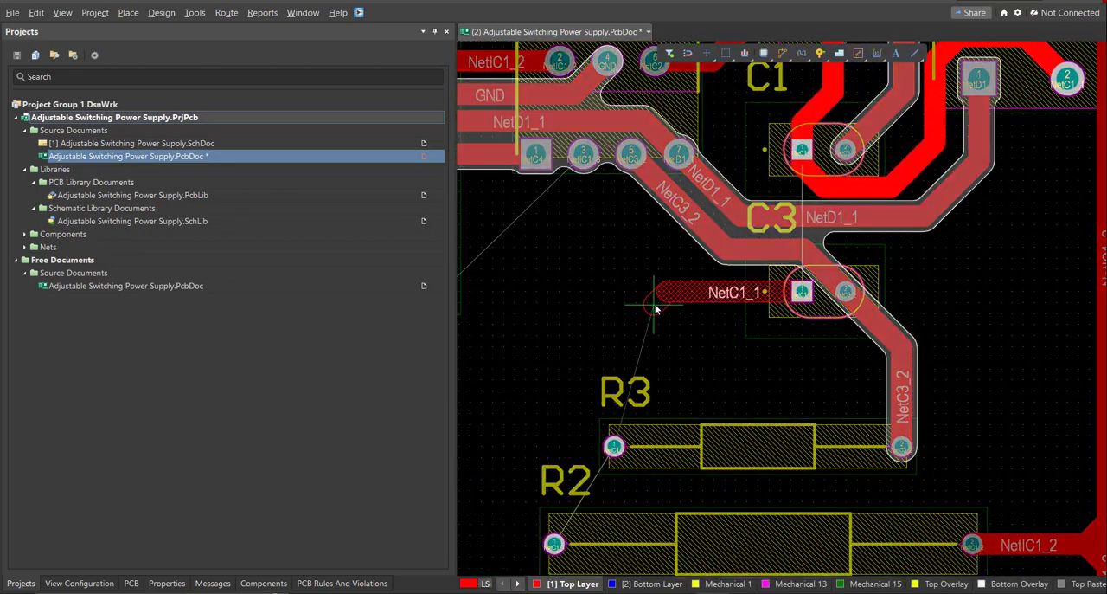
pyautogui.click(655, 305)
pyautogui.click(554, 543)
pyautogui.keyDown('ctrl'); pyautogui.scroll(-2, 554, 543); pyautogui.keyUp('ctrl')
pyautogui.moveTo(554, 543); pyautogui.dragTo(496, 408, button='right')
# Continue NetC1_1 from R2 pad 1 beneath R2 up to D1 pad 2, and connect R3 pad 1 to the adjacent NetC1_1 track.
pyautogui.click(495, 411)
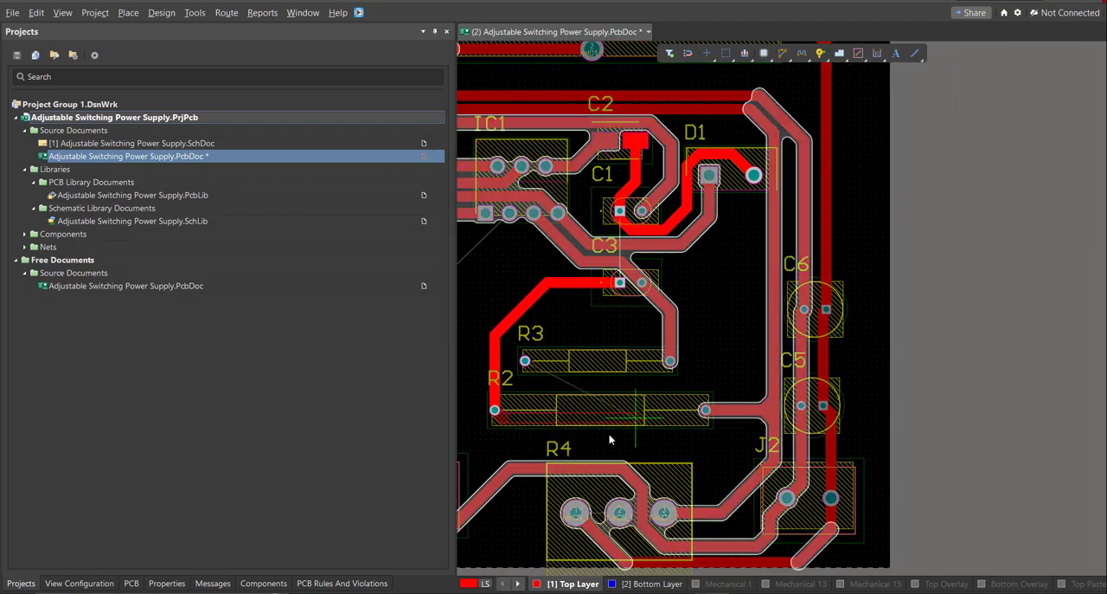
pyautogui.keyDown('ctrl'); pyautogui.scroll(6, 510, 363); pyautogui.keyUp('ctrl')
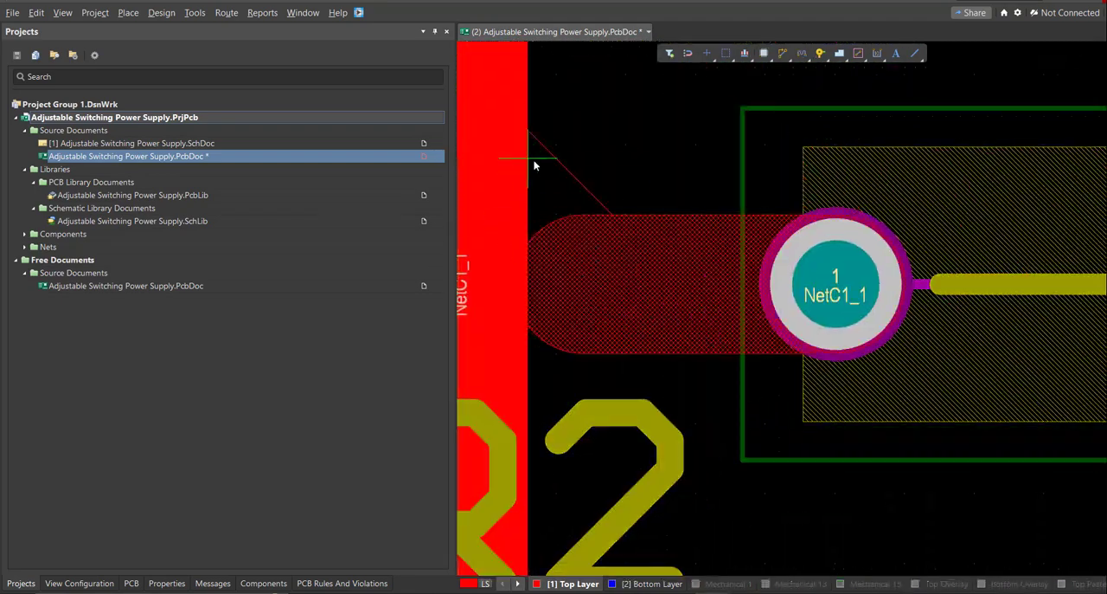
pyautogui.keyDown('ctrl'); pyautogui.scroll(-6, 534, 164); pyautogui.keyUp('ctrl')
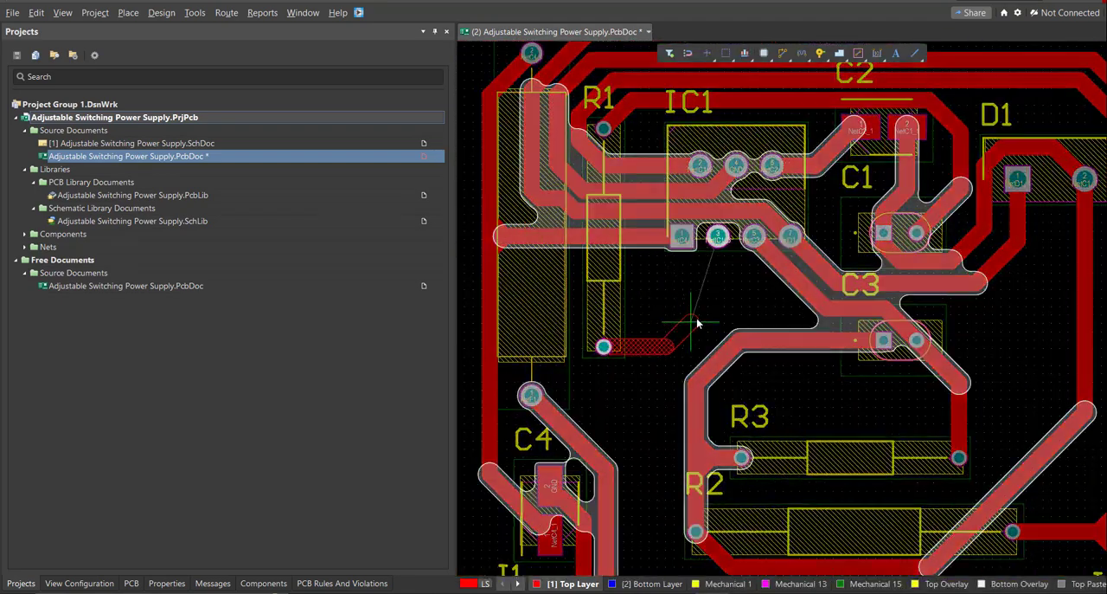
# Route the remaining connection from R1's lower pad to IC1 pin 3 and end routing.
pyautogui.click(718, 235)
pyautogui.rightClick(719, 238)
pyautogui.moveTo(727, 411); pyautogui.dragTo(597, 338, button='right')
pyautogui.keyDown('ctrl'); pyautogui.scroll(-5, 722, 411); pyautogui.keyUp('ctrl')
pyautogui.keyDown('ctrl'); pyautogui.scroll(6, 779, 519); pyautogui.keyUp('ctrl')
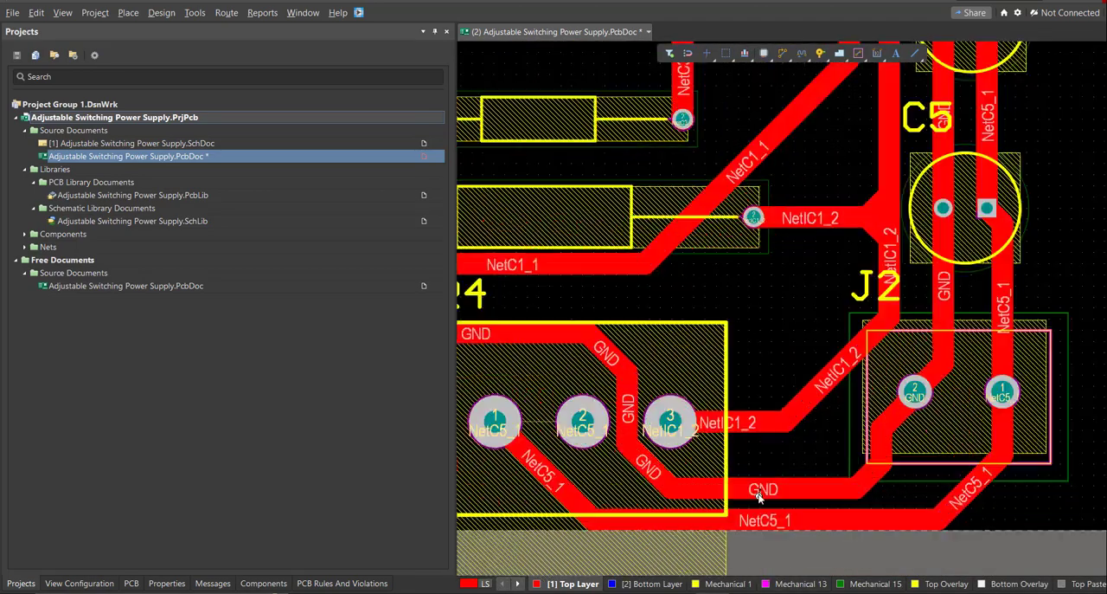
# Show the whole routed board in 3D to inspect the component placement and tracks.
pyautogui.keyDown('ctrl'); pyautogui.scroll(-1, 759, 496); pyautogui.keyUp('ctrl')
pyautogui.keyDown('ctrl'); pyautogui.scroll(3, 759, 496); pyautogui.keyUp('ctrl')
pyautogui.keyDown('ctrl'); pyautogui.scroll(-6, 715, 420); pyautogui.keyUp('ctrl')
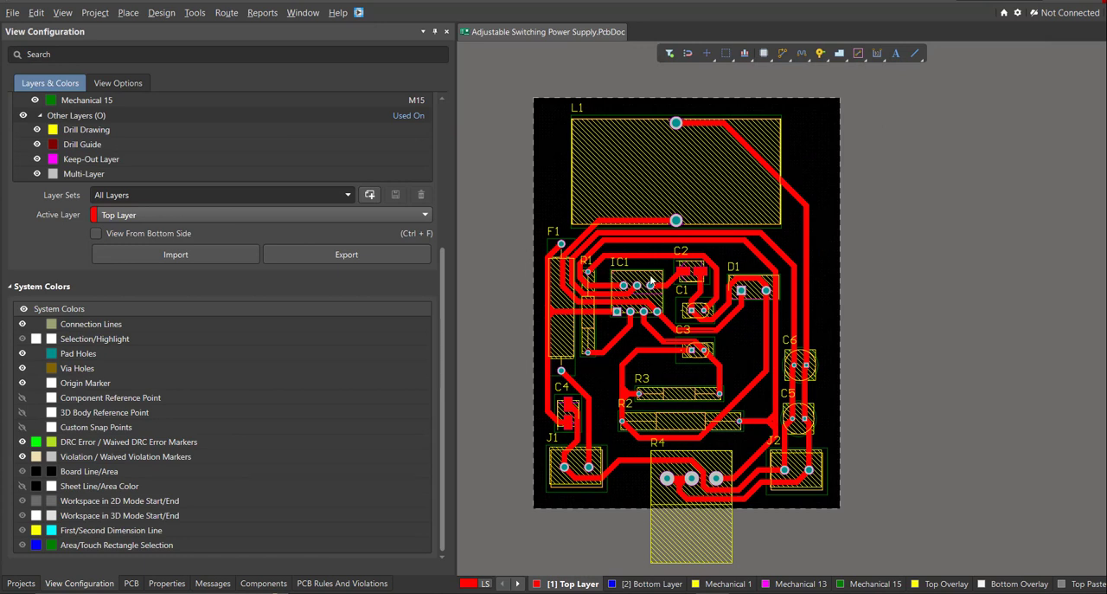
pyautogui.press('3')
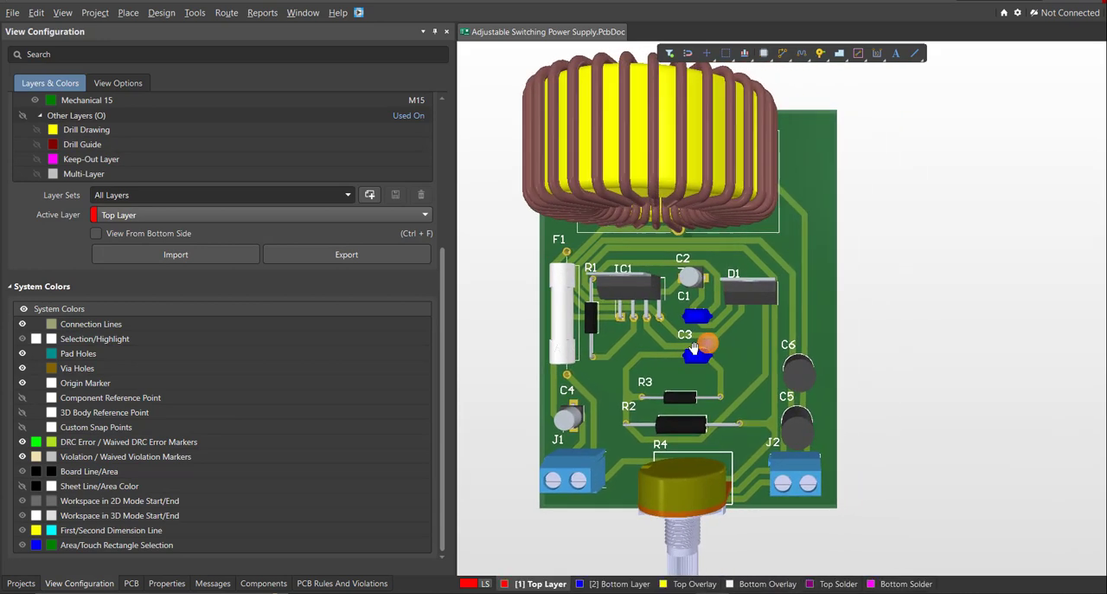
pyautogui.moveTo(694, 348); pyautogui.dragTo(745, 370, button='right')
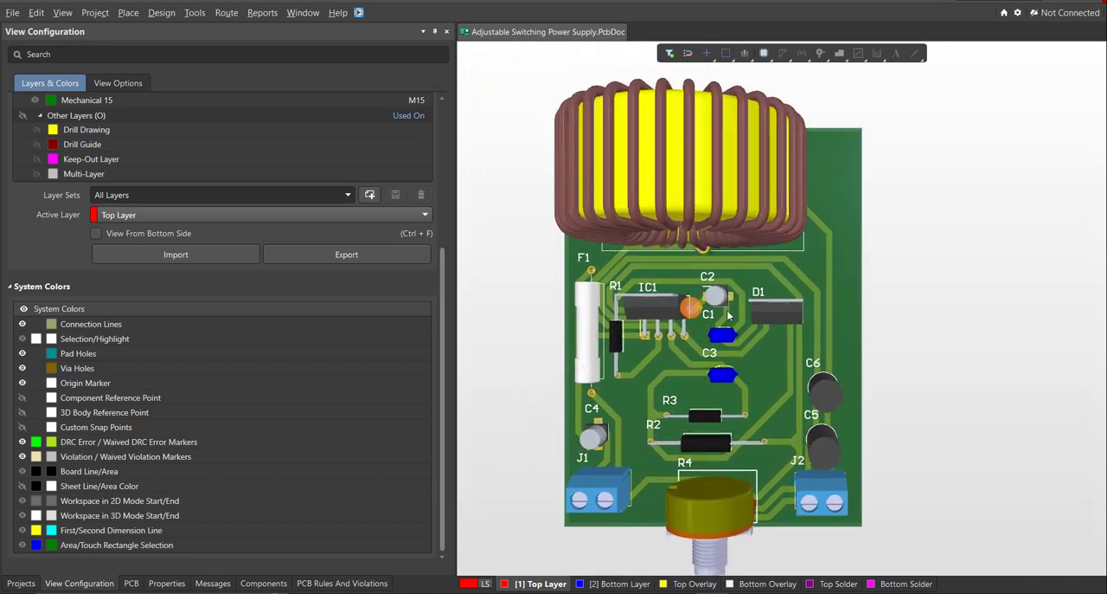